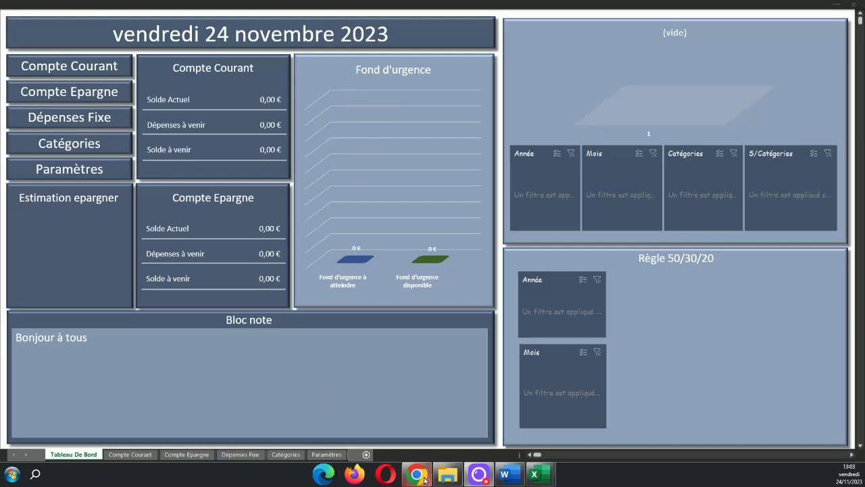
- Bring up the Microsoft 365 home page in Chrome, and open the Google Drive link stored in the Word document https.docx
mouse_move(419, 475)
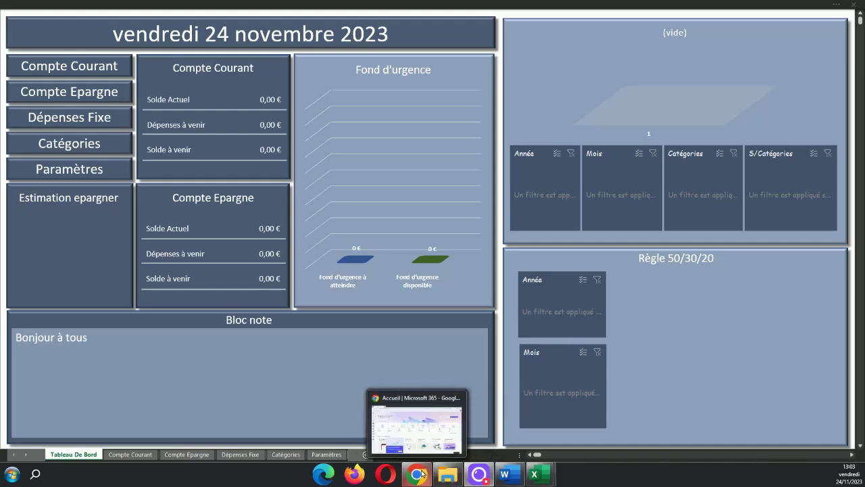
click(433, 415)
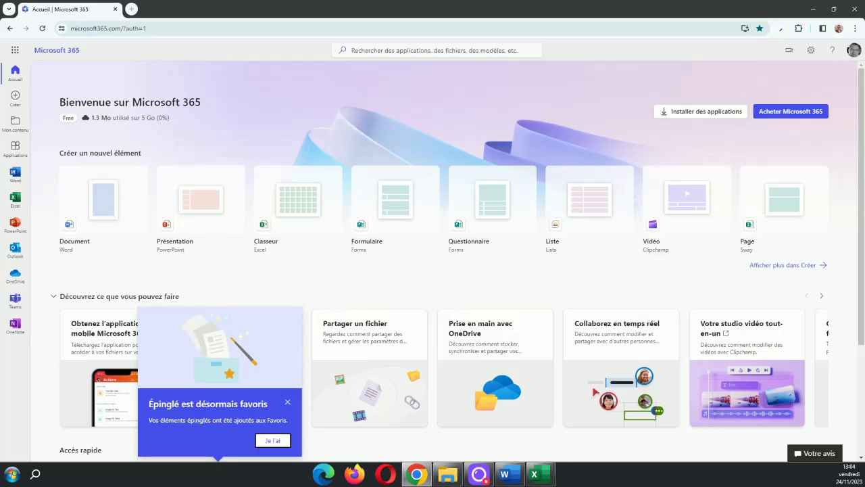
click(813, 9)
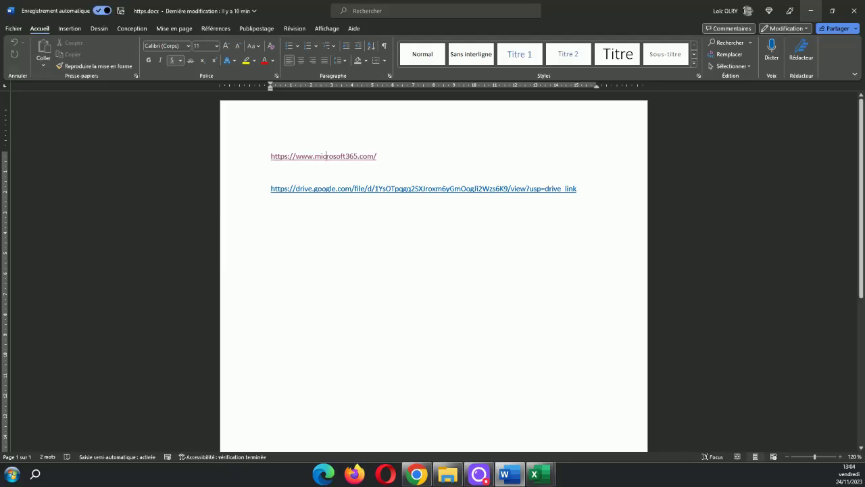
double_click(430, 195)
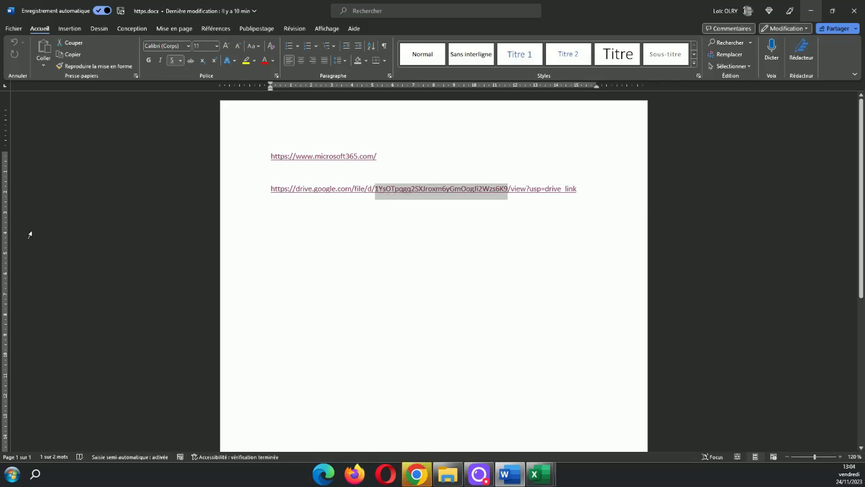
click(811, 11)
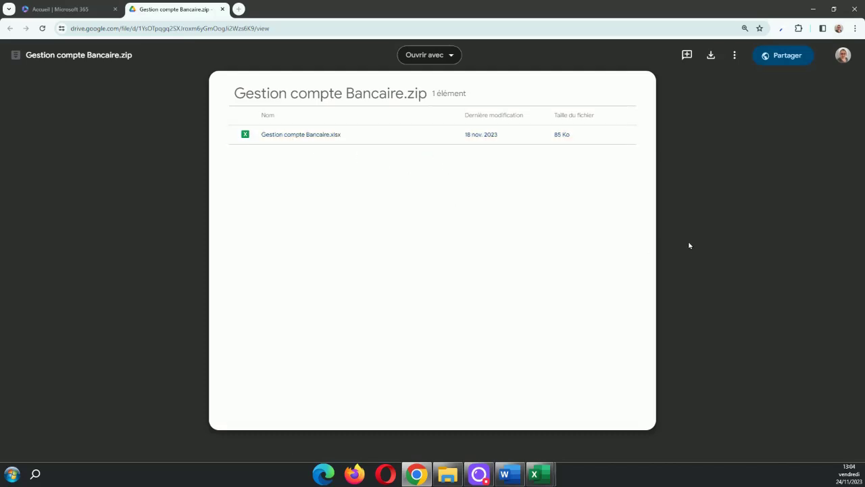
- Download Gestion compte Bancaire.zip from Google Drive and show it in its download folder
click(710, 57)
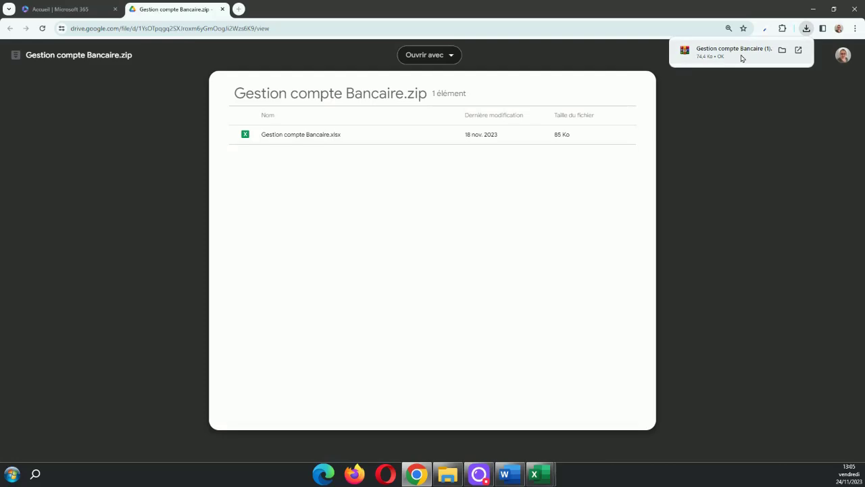
click(782, 51)
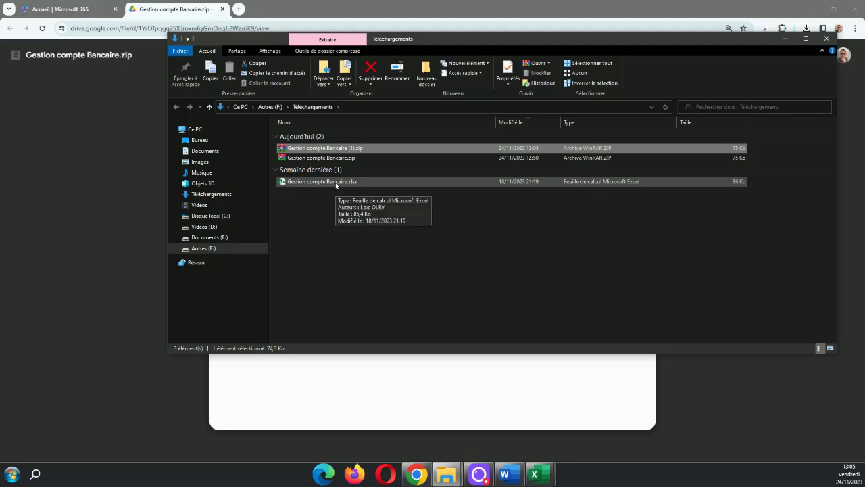
click(527, 472)
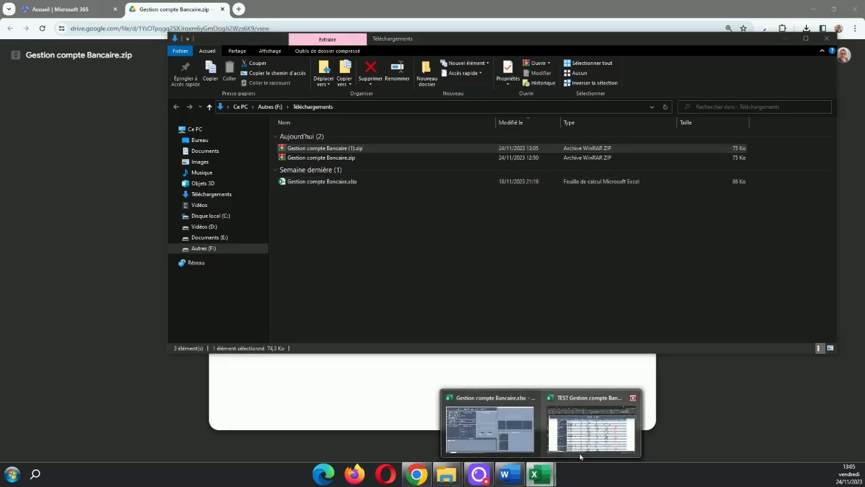
click(98, 368)
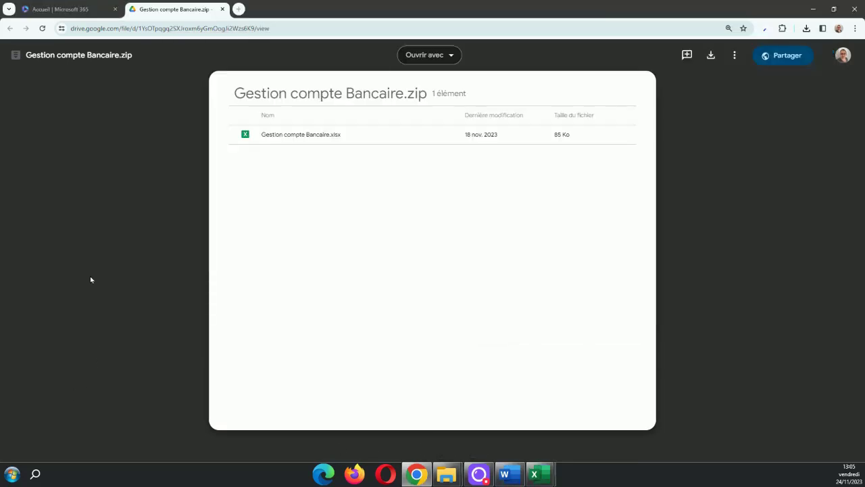
- Create a blank Excel workbook from the Microsoft 365 home page and open its OneDrive location
click(77, 8)
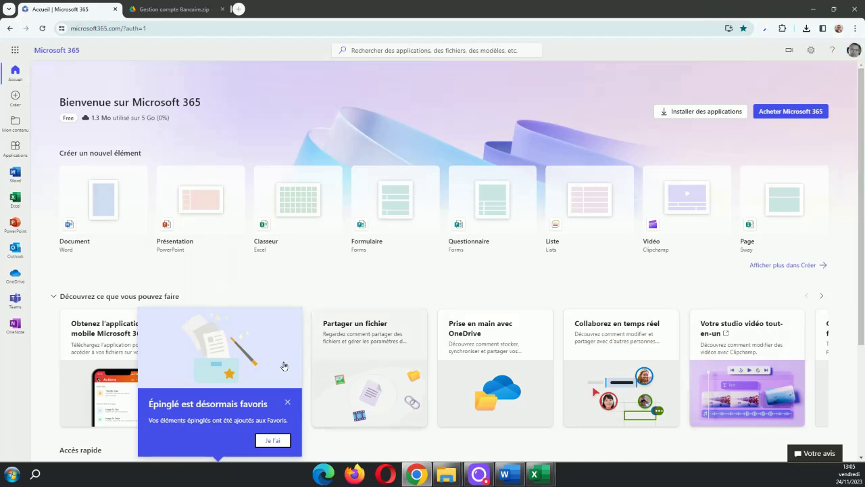
click(287, 205)
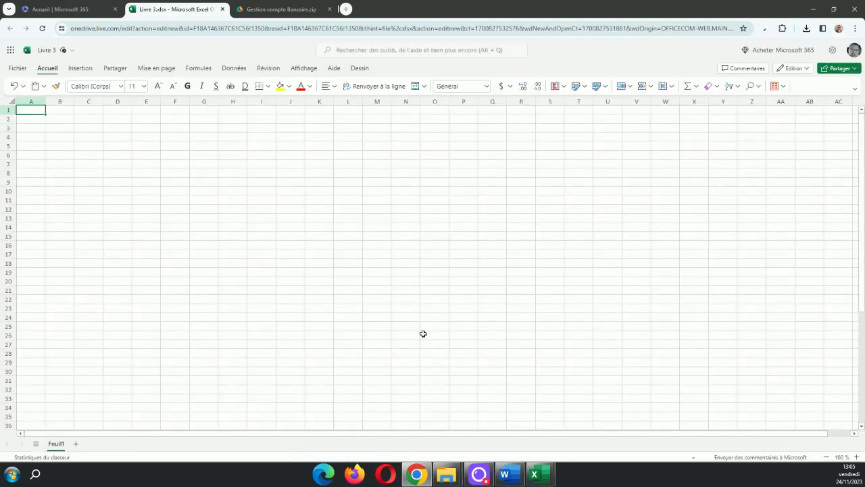
click(73, 54)
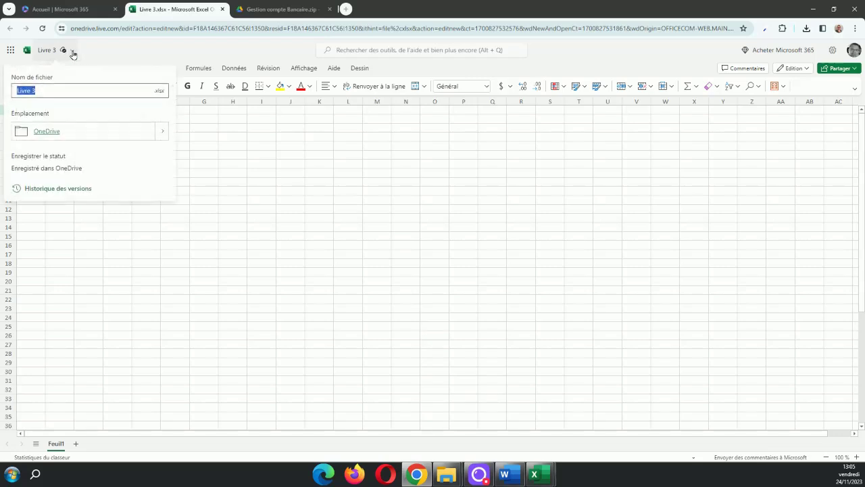
click(48, 131)
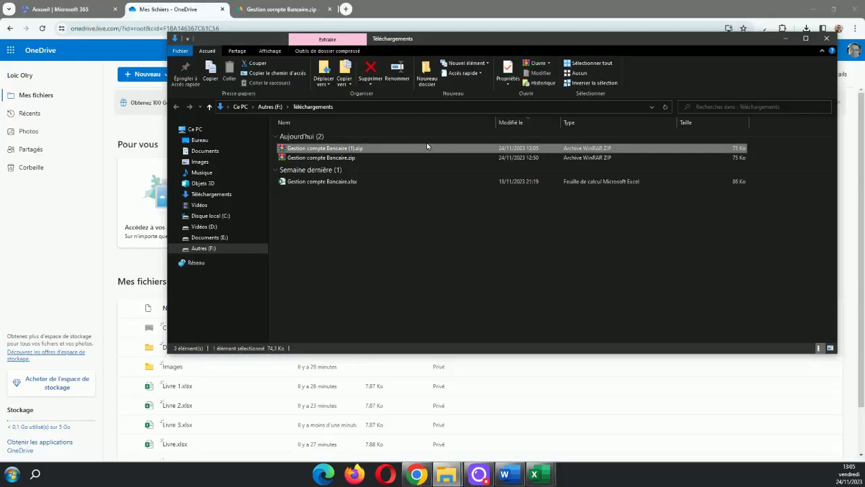
right_click(336, 151)
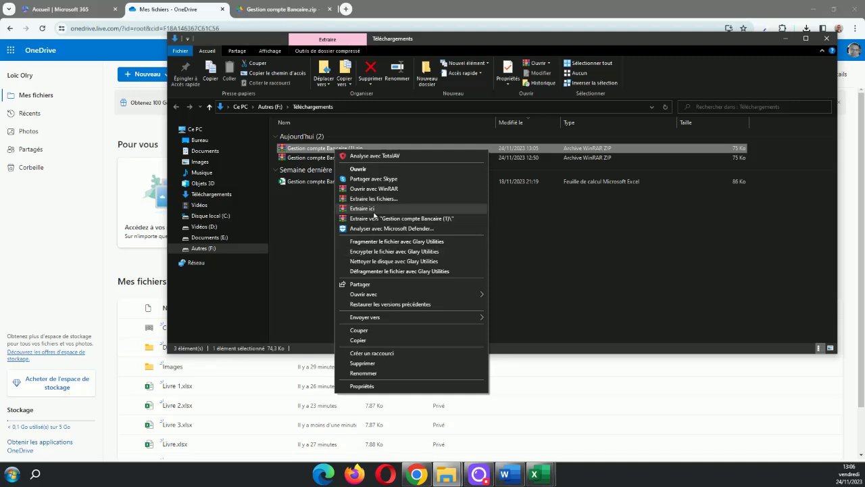
click(315, 223)
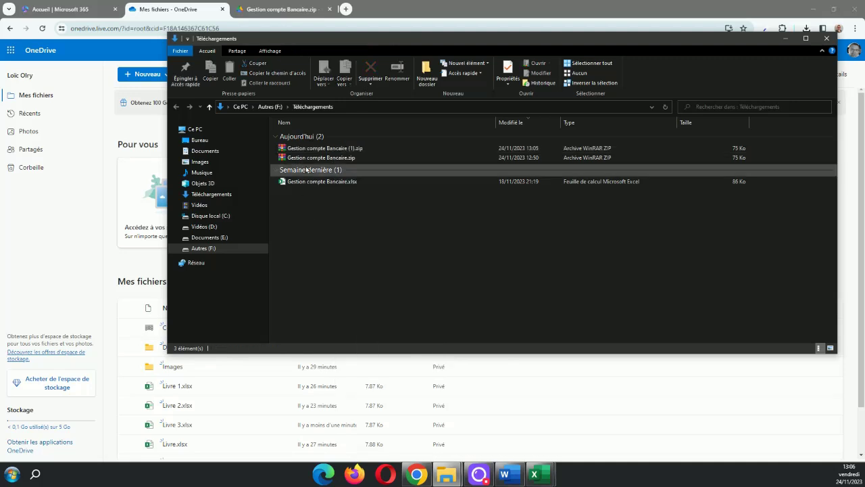
click(317, 182)
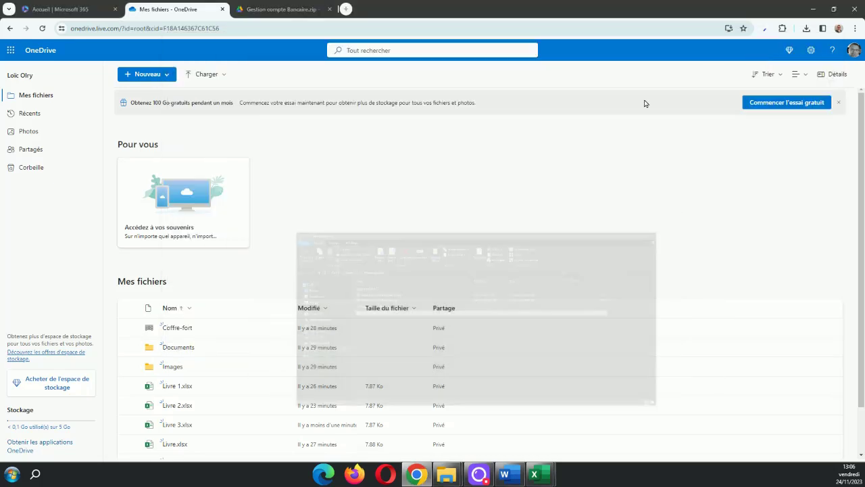
click(784, 38)
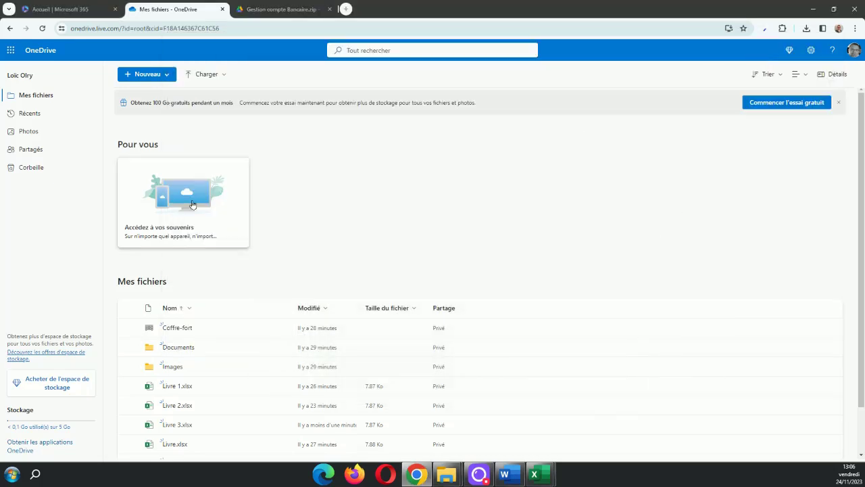
- Upload Gestion compte Bancaire.xlsx from the Téléchargements folder to OneDrive and open it in Excel for the web
click(207, 76)
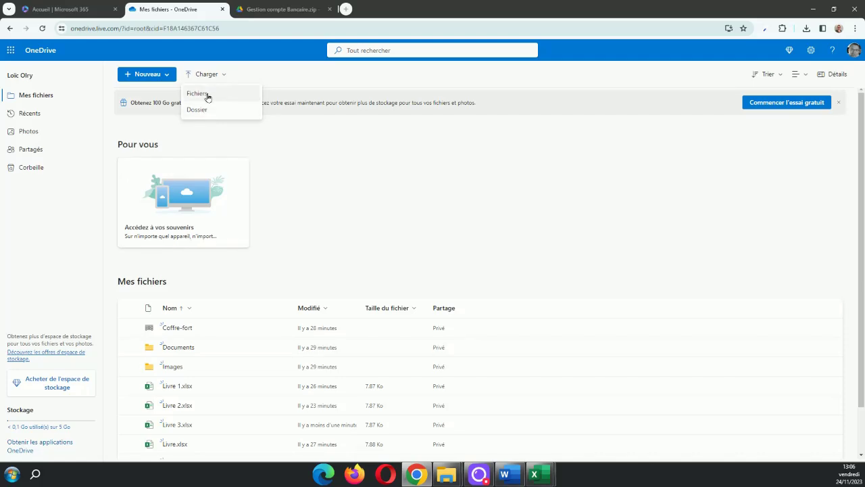
click(207, 93)
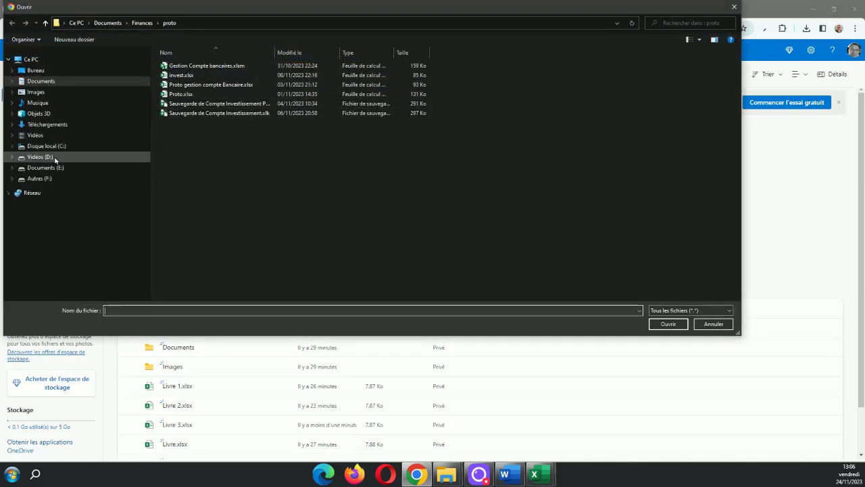
click(49, 124)
click(181, 162)
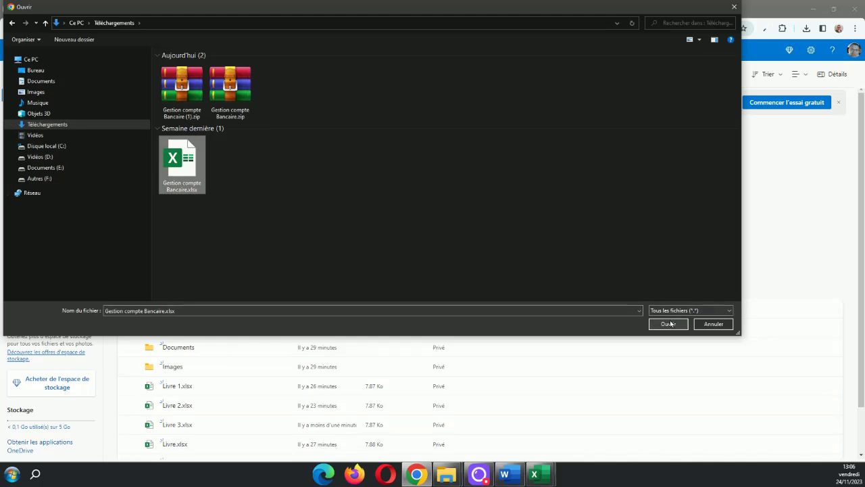
key(Return)
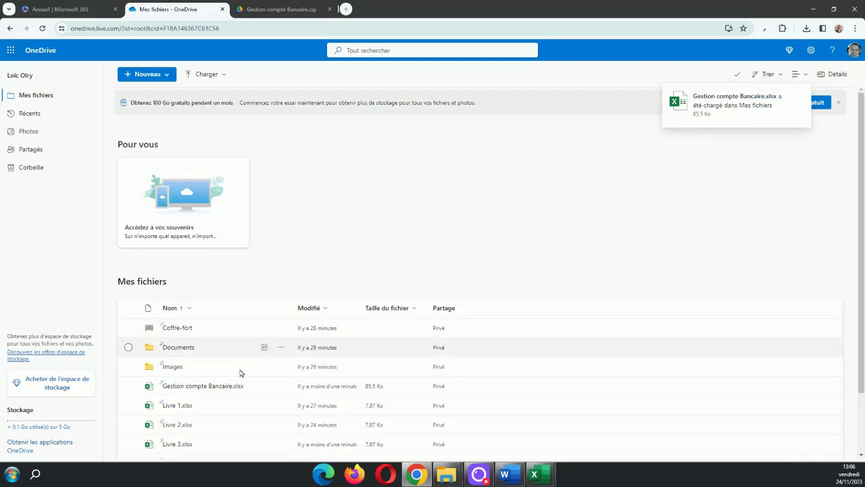
click(208, 391)
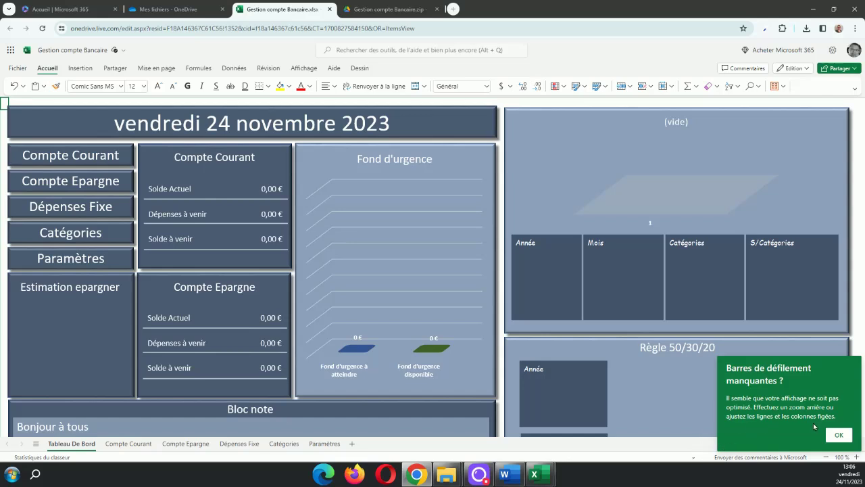
- Display the Tableau De Bord sheet in full screen at 100 % zoom
scroll(515, 312, down, 2)
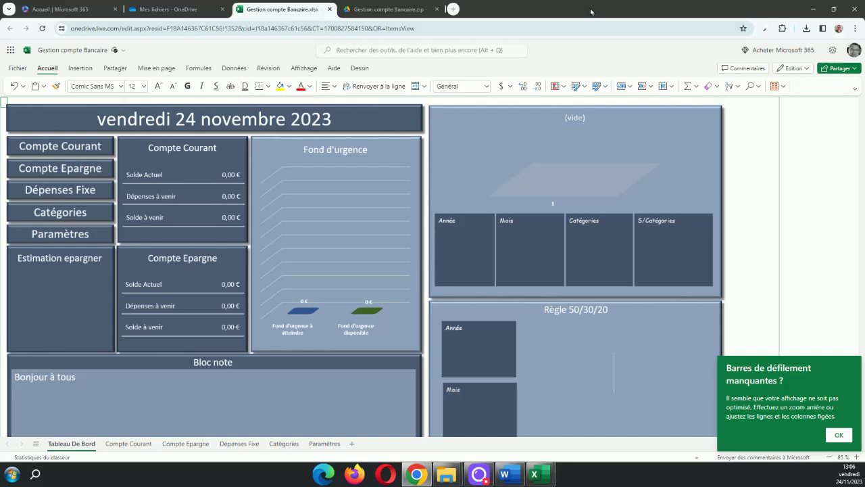
key(F11)
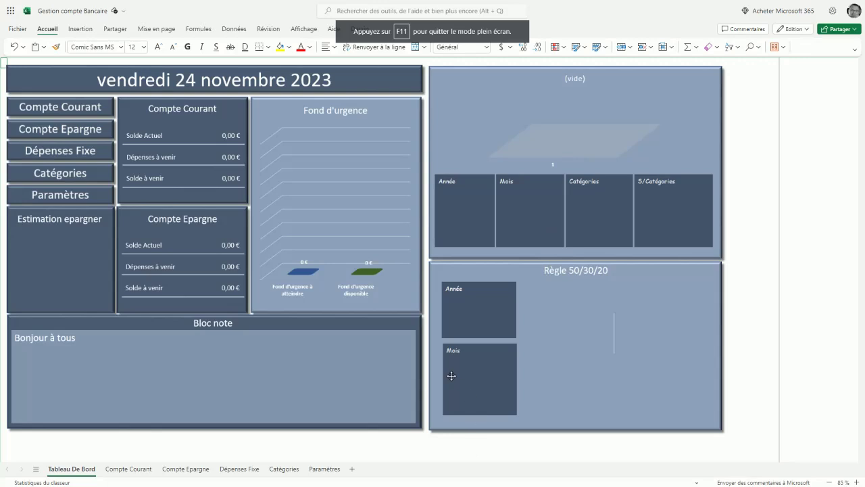
scroll(430, 361, up, 1)
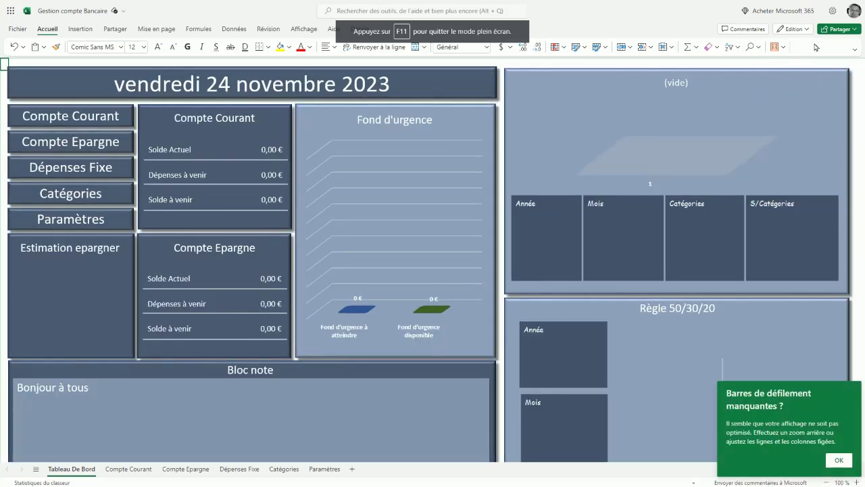
- Try to set the ribbon to hide automatically
click(855, 49)
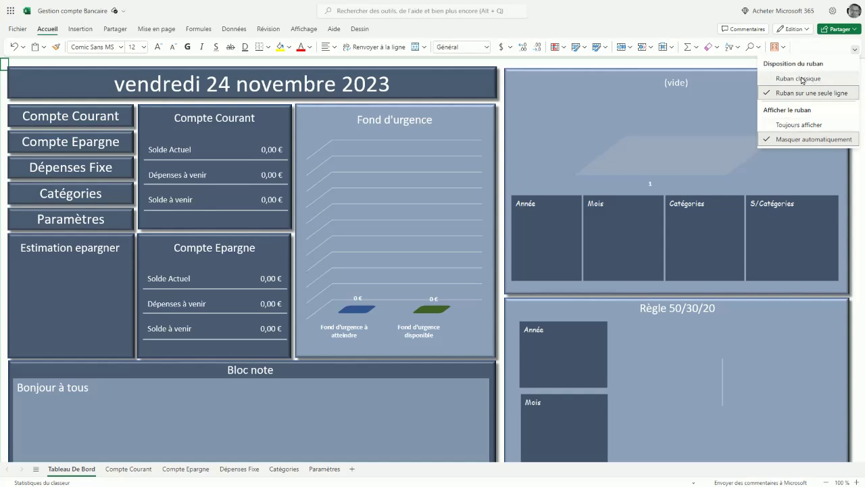
click(789, 140)
click(855, 49)
click(782, 140)
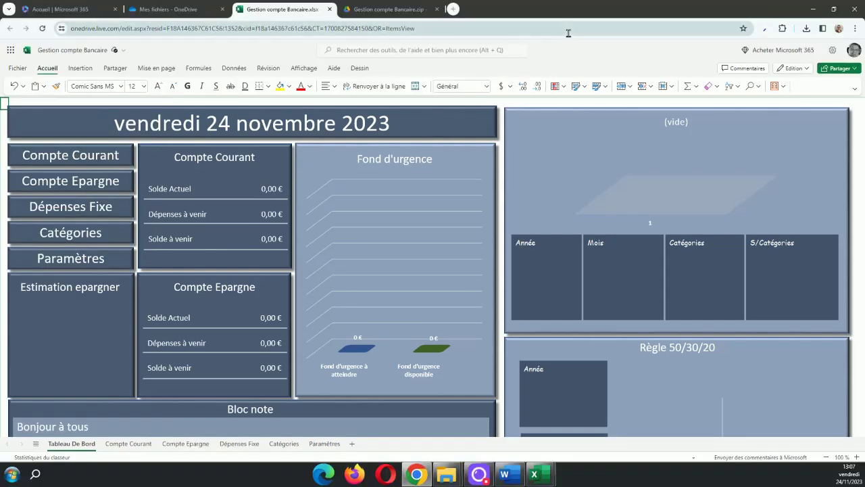
- Return to full screen and look through the Affichage and Accueil commands of the ribbon
key(F11)
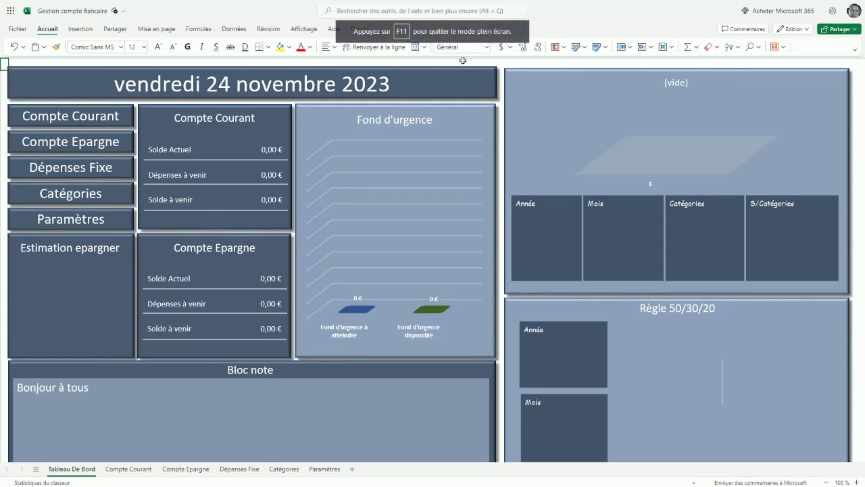
click(303, 29)
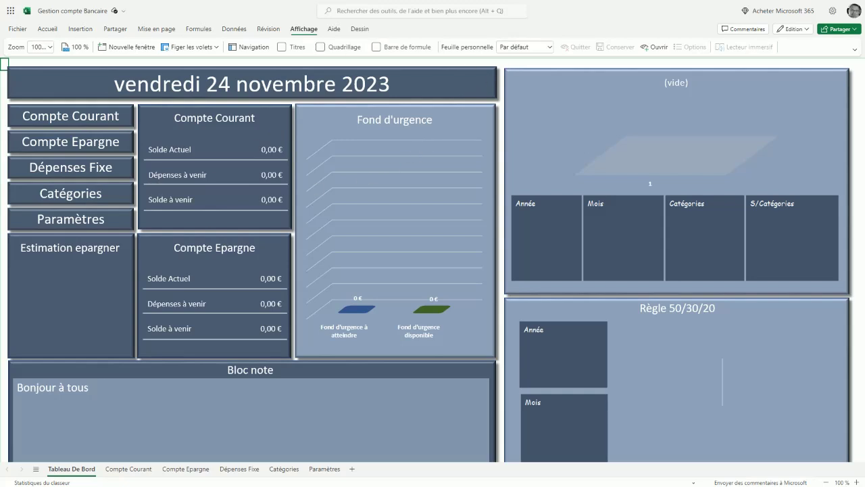
click(47, 29)
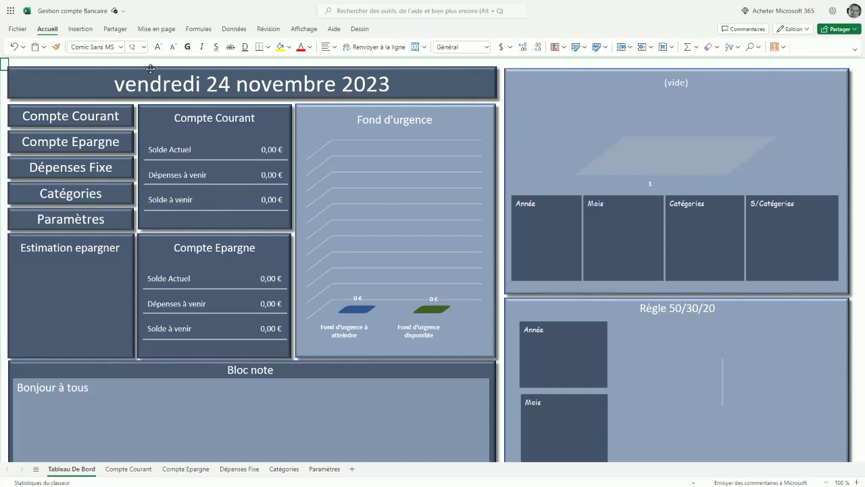
click(76, 30)
click(48, 29)
- Set the ribbon to always display in its classic layout and return to the OneDrive file list outside full screen
click(855, 50)
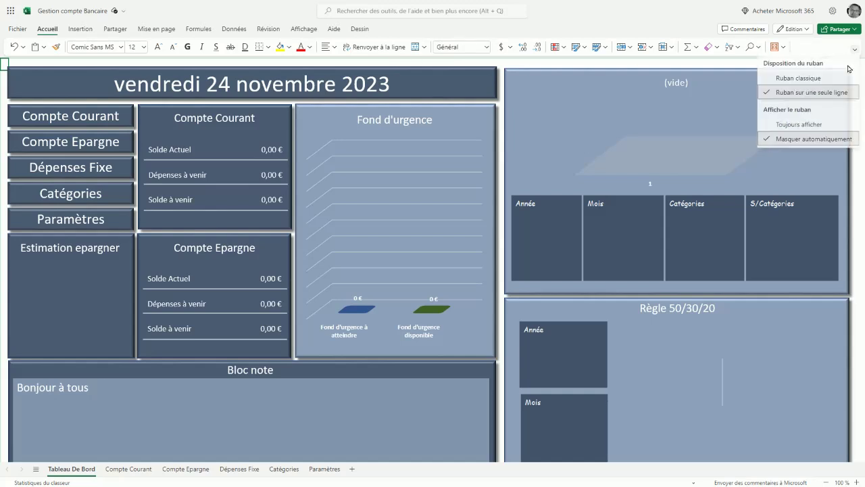
click(809, 126)
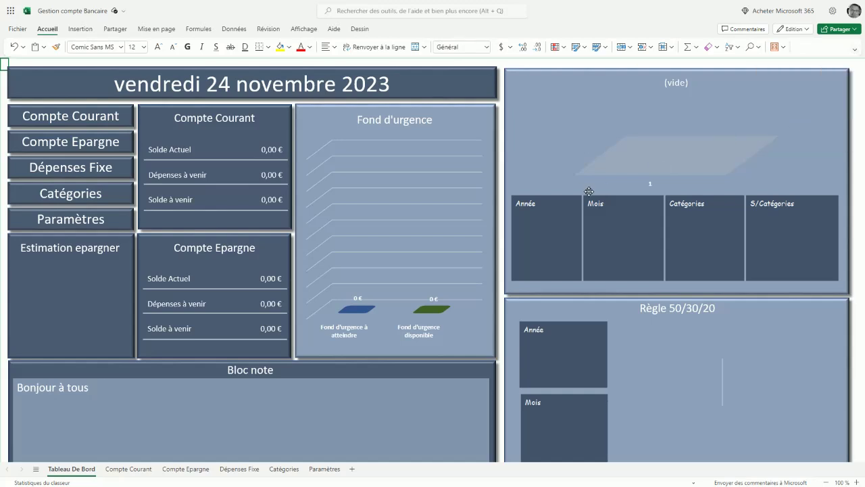
click(856, 53)
click(814, 80)
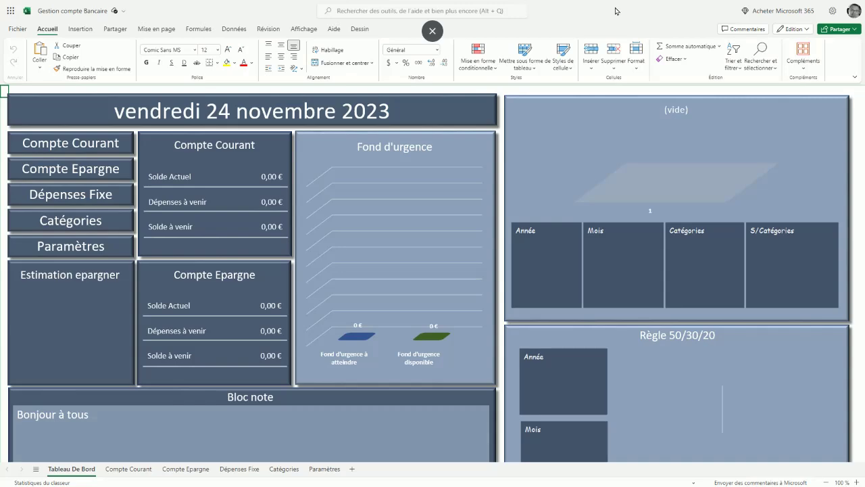
key(F11)
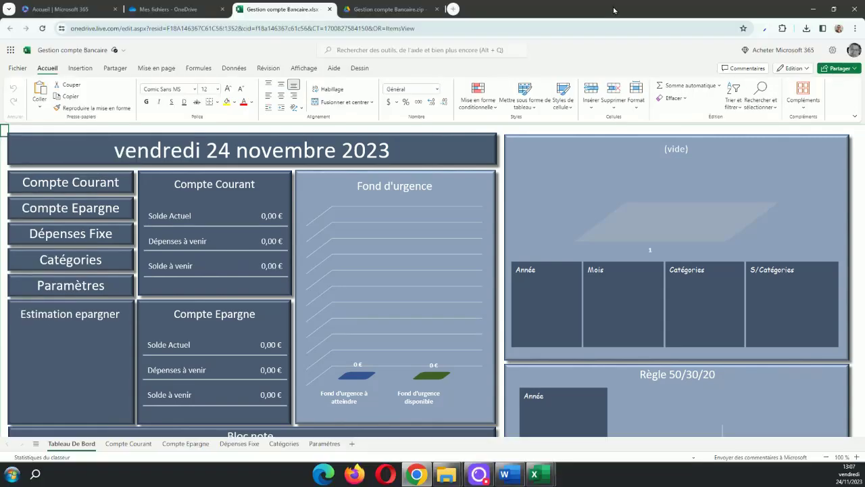
click(155, 10)
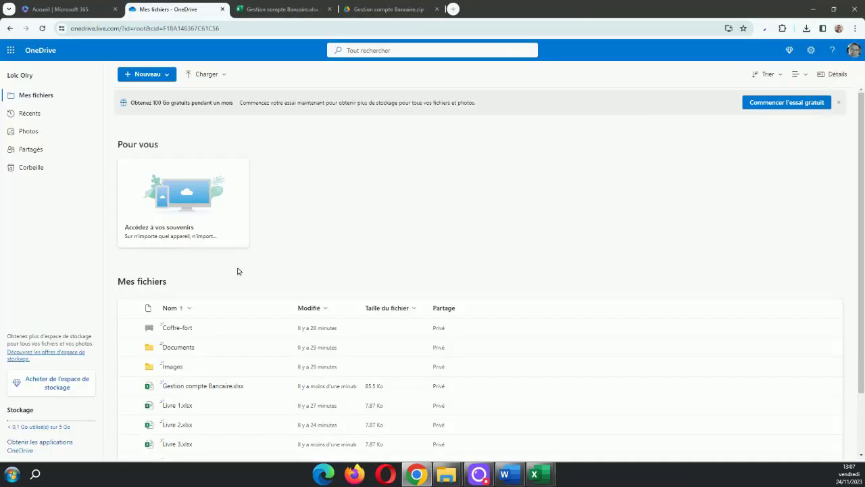
- Review the open workbook, the shared zip file, the Téléchargements folder and the Microsoft 365 home page, ending on the online workbook
click(325, 10)
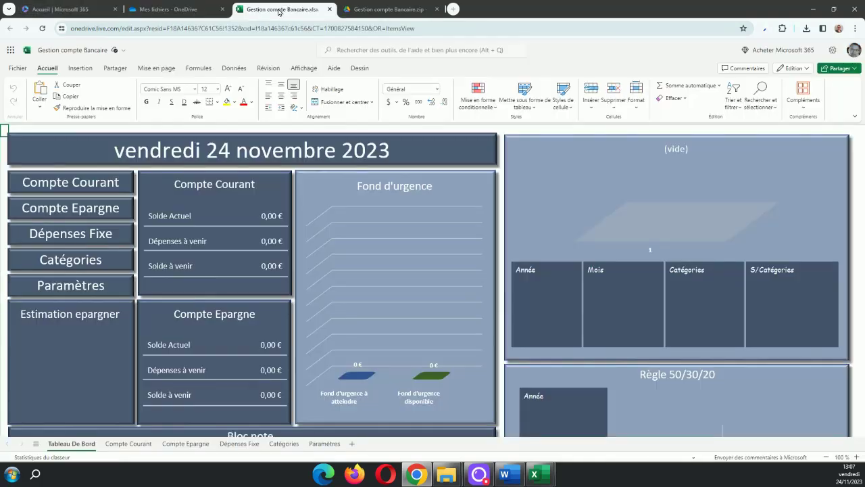
click(386, 9)
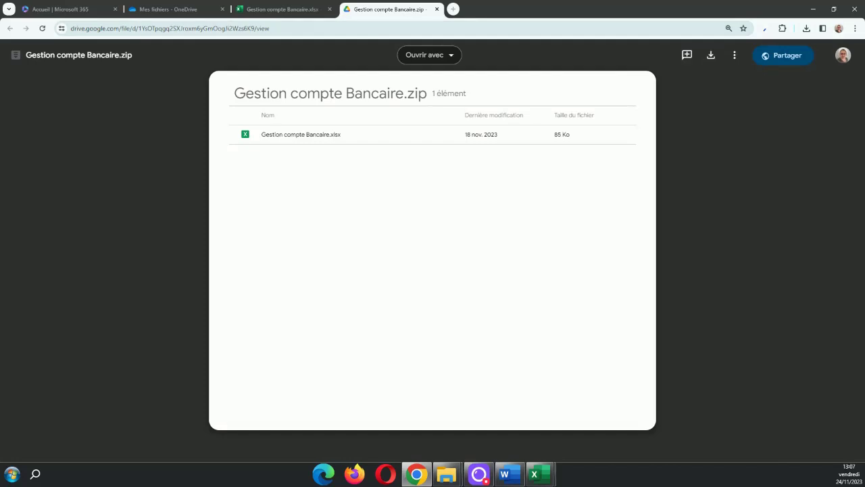
mouse_move(447, 473)
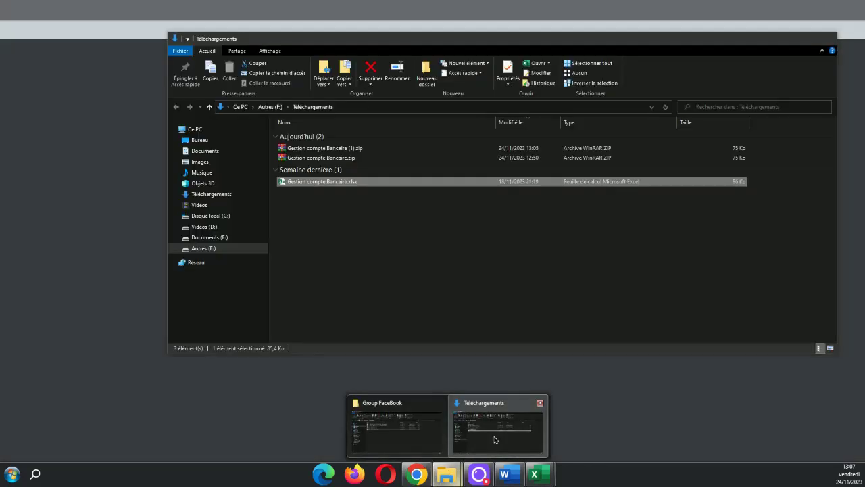
click(490, 453)
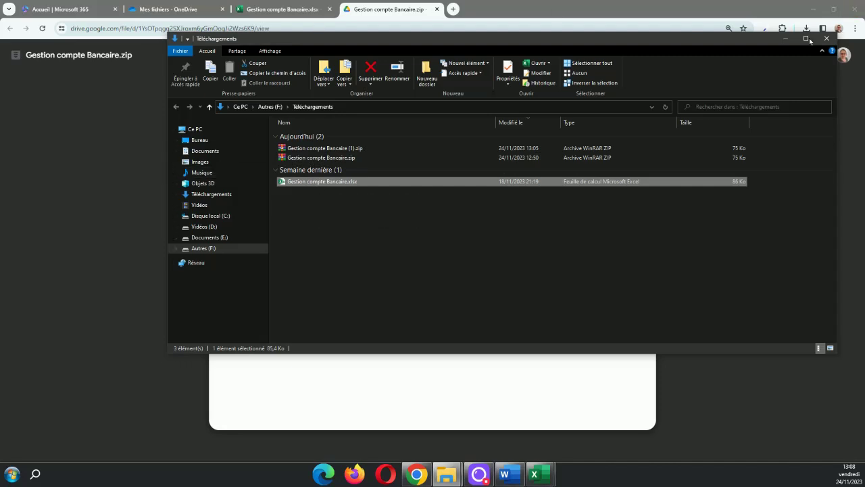
click(786, 38)
click(257, 9)
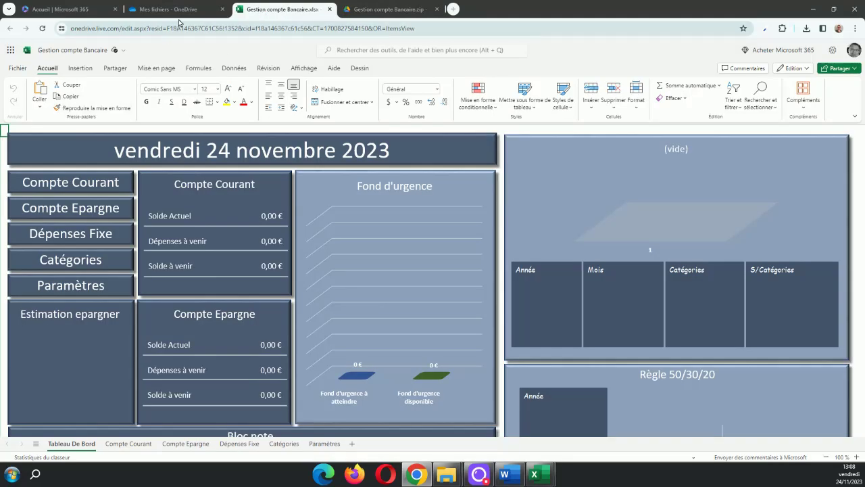
click(87, 14)
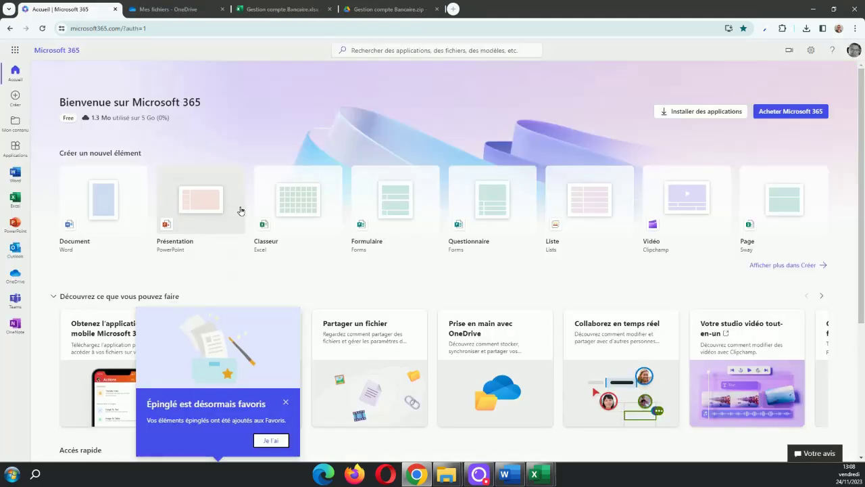
key(ctrl+Tab)
key(ctrl+Tab)
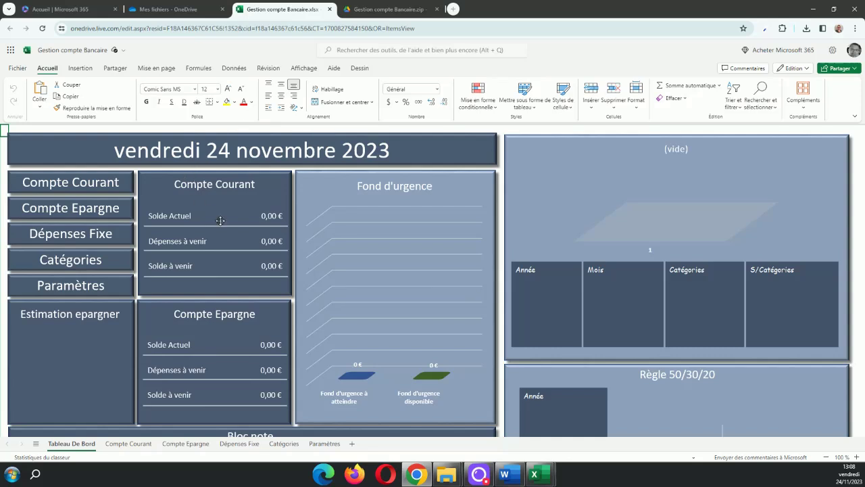
- Unfreeze the panes of the Tableau De Bord sheet and check that the whole dashboard can be scrolled
click(429, 260)
click(303, 68)
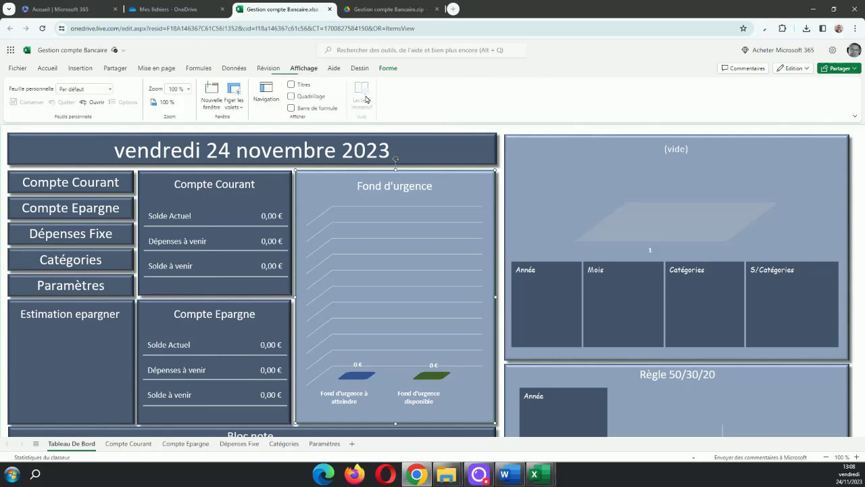
click(234, 102)
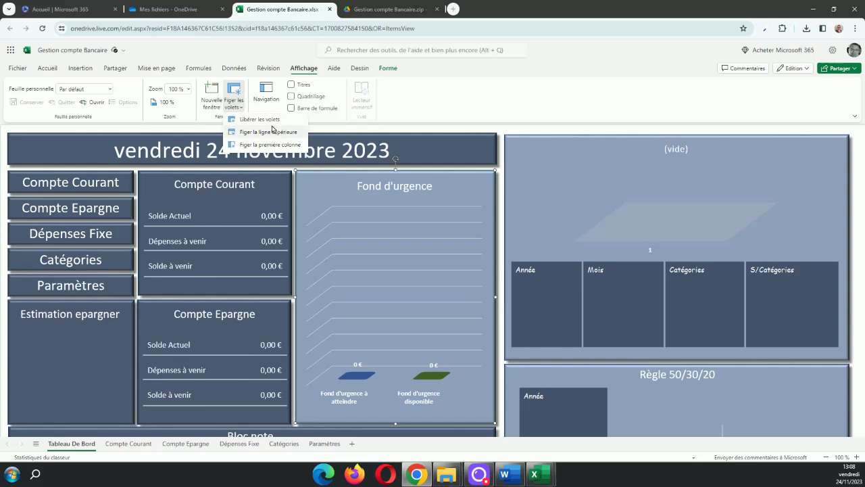
click(233, 93)
click(233, 94)
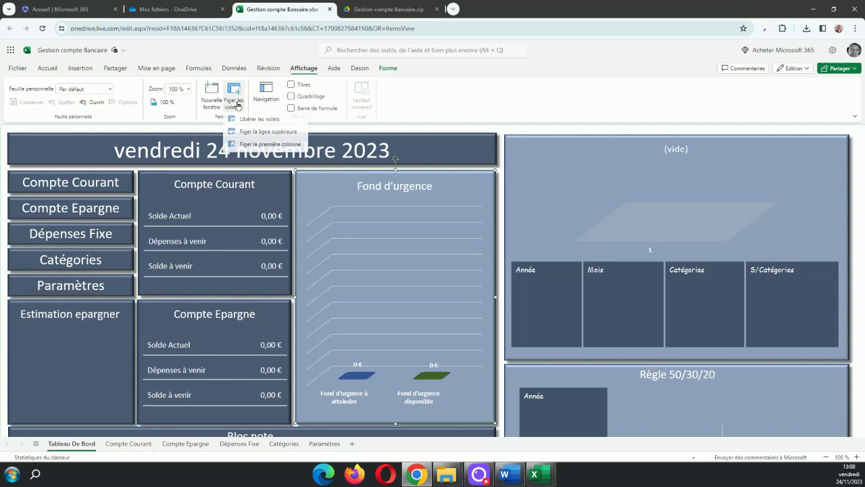
click(266, 123)
scroll(441, 213, up, 1)
scroll(441, 213, up, 4)
scroll(442, 220, down, 3)
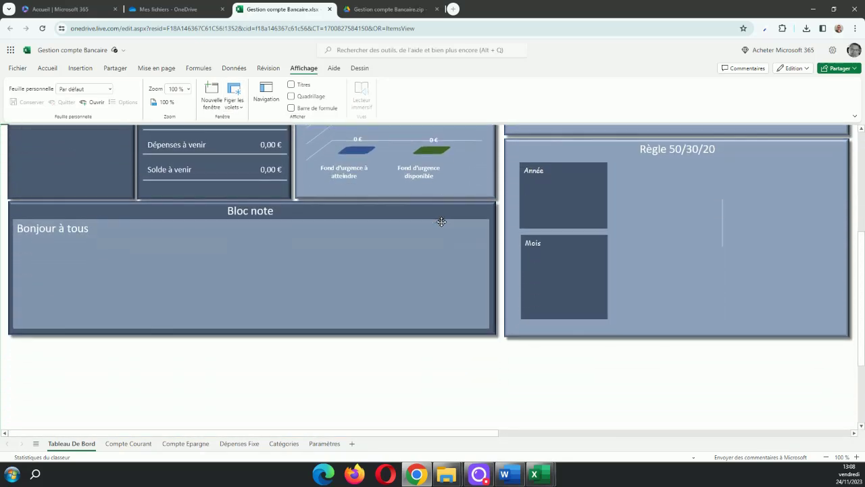
scroll(441, 222, up, 4)
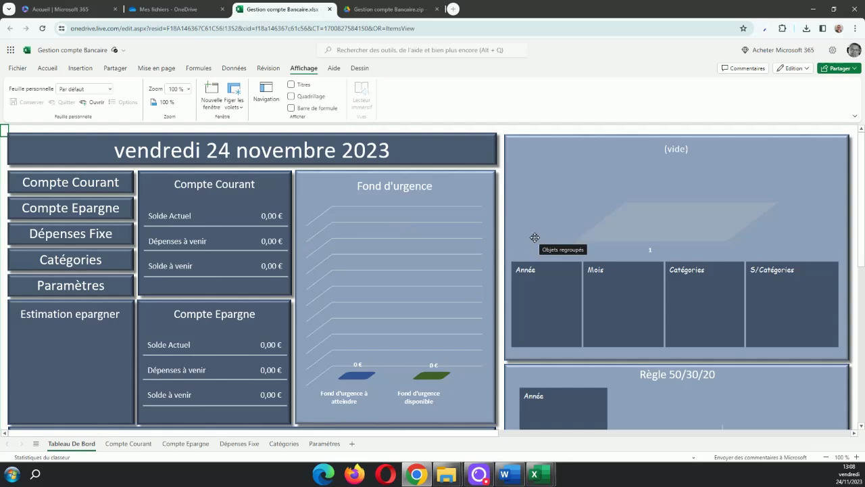
- Switch to the workbook in desktop Excel and go to the initial account amounts on the Paramètres sheet
click(813, 9)
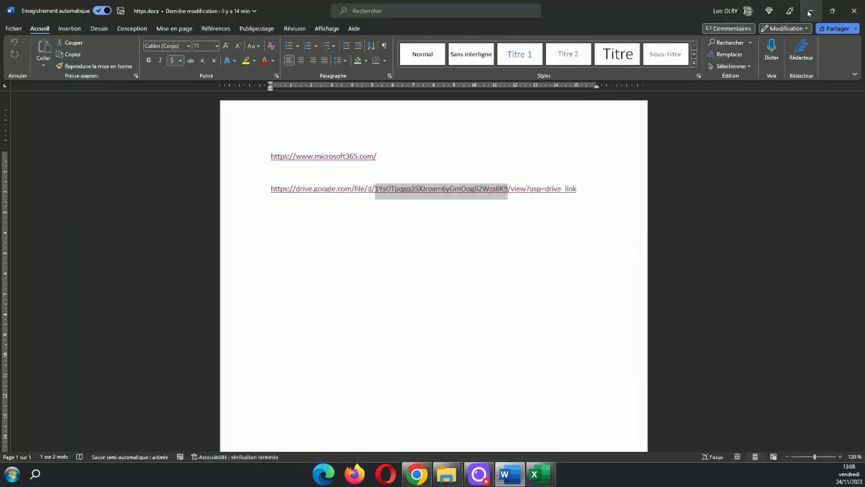
click(539, 479)
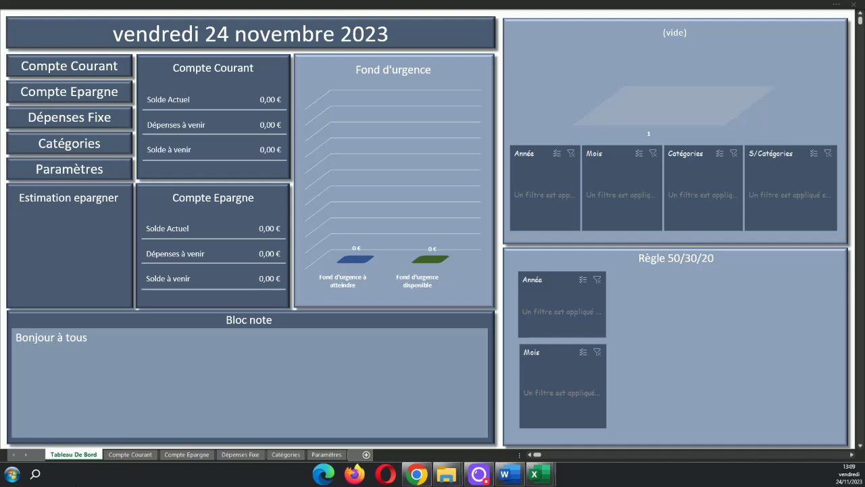
click(326, 454)
click(112, 73)
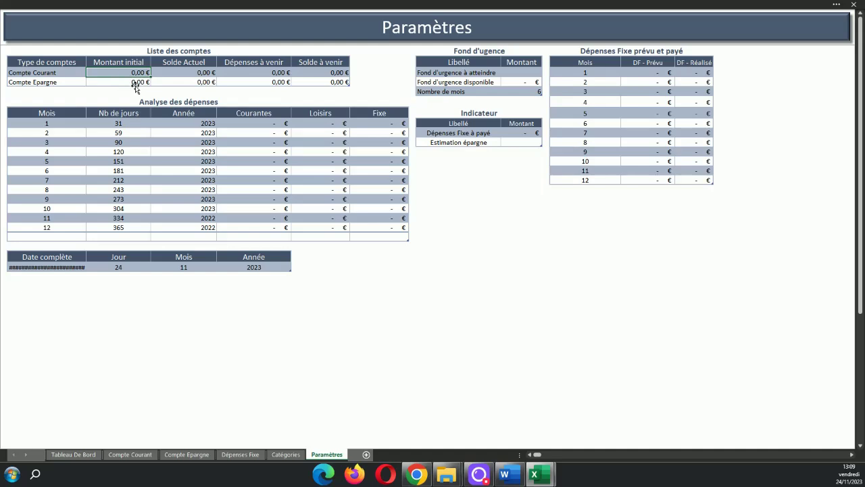
click(118, 81)
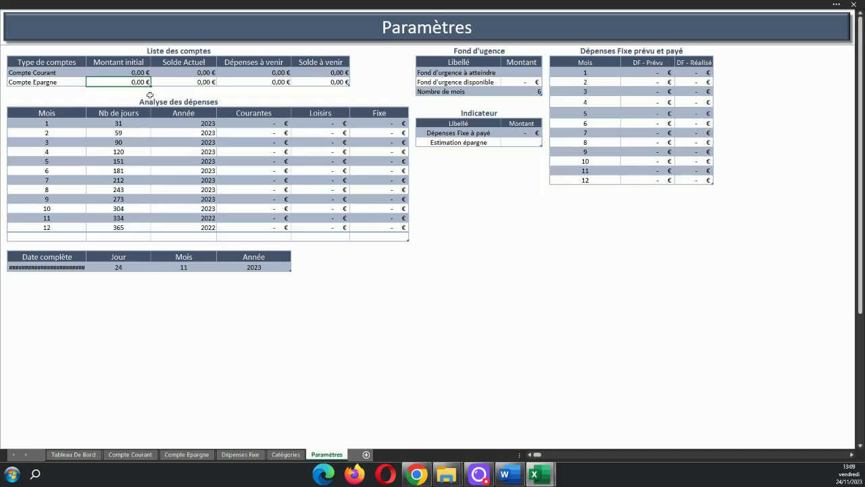
- Try 500 € as the initial amount of Compte Courant and reset it to 0
click(130, 71)
text(500)
key(Return)
key(Up)
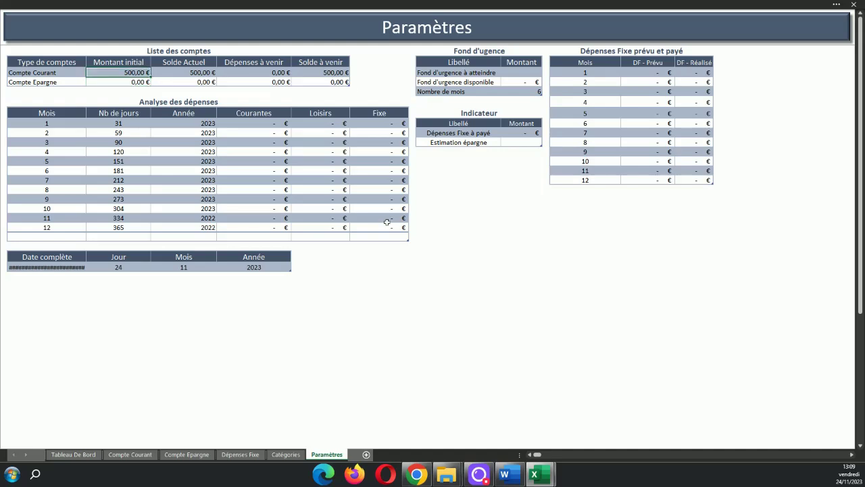
text(0)
key(Return)
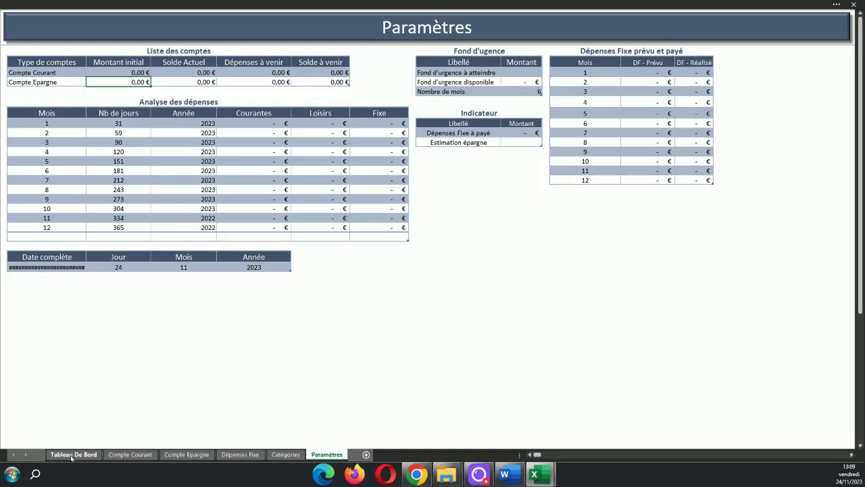
- Look through the Compte Courant, Compte Epargne, Dépenses Fixe, Catégories and Paramètres sheets to review their tables
click(126, 455)
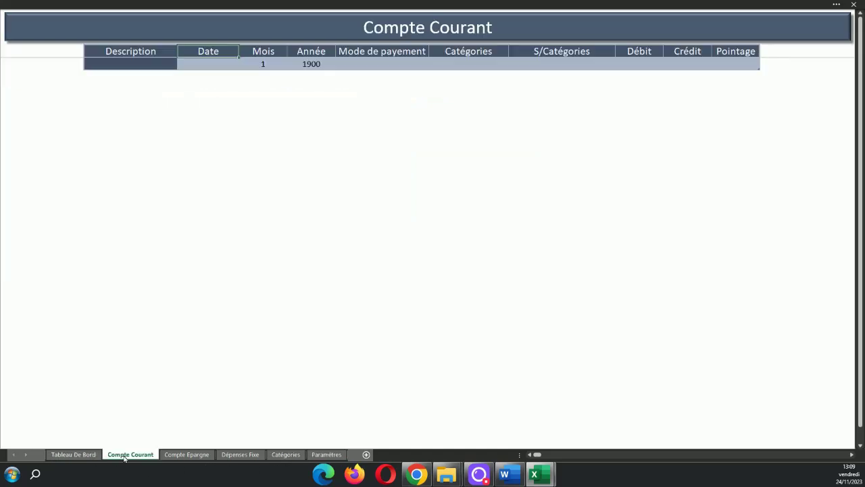
click(108, 62)
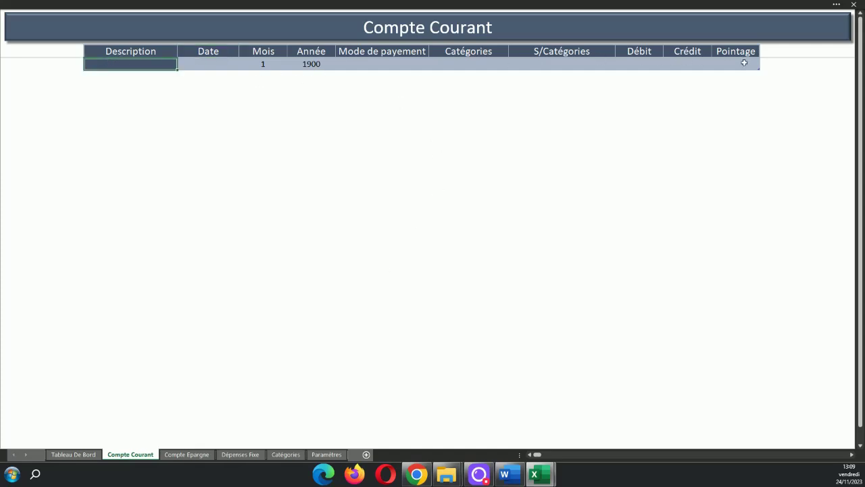
click(197, 456)
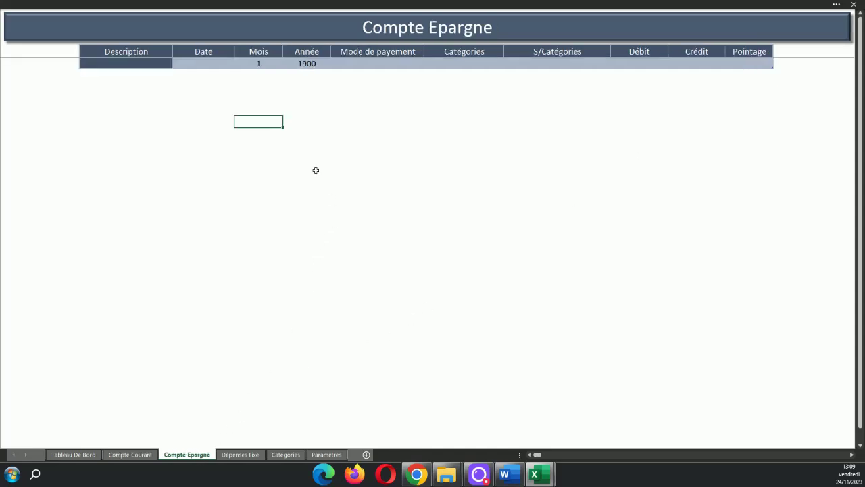
click(227, 457)
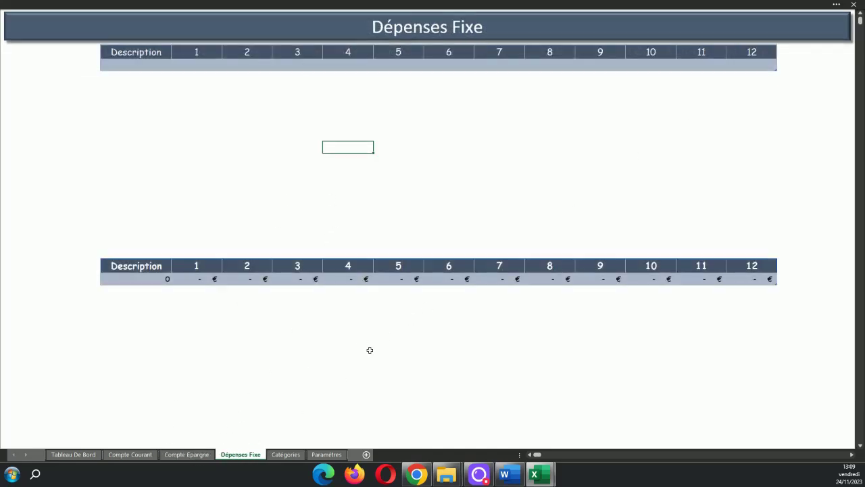
click(136, 62)
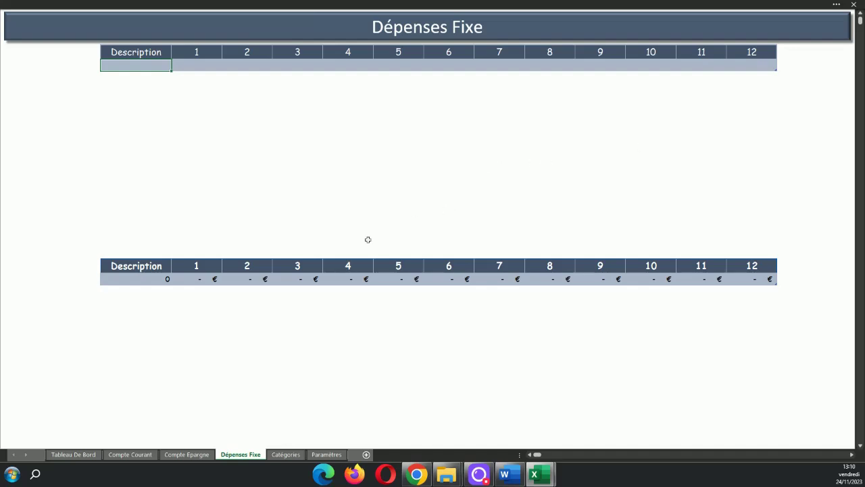
click(286, 455)
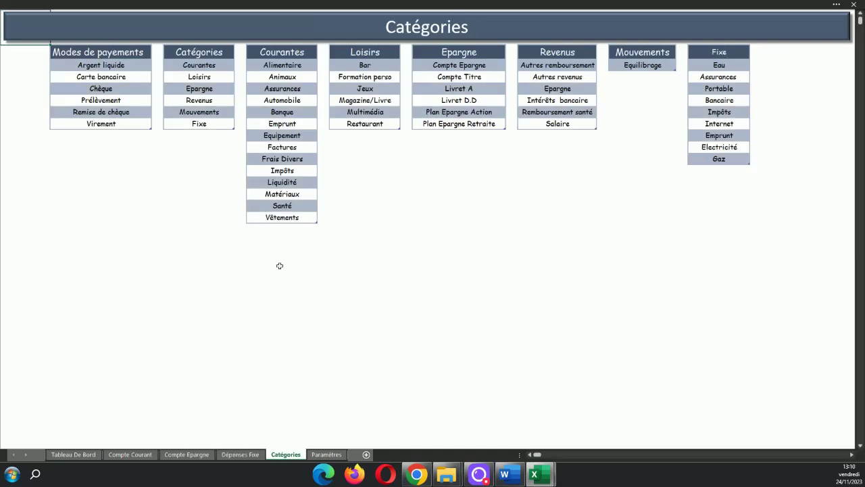
click(82, 223)
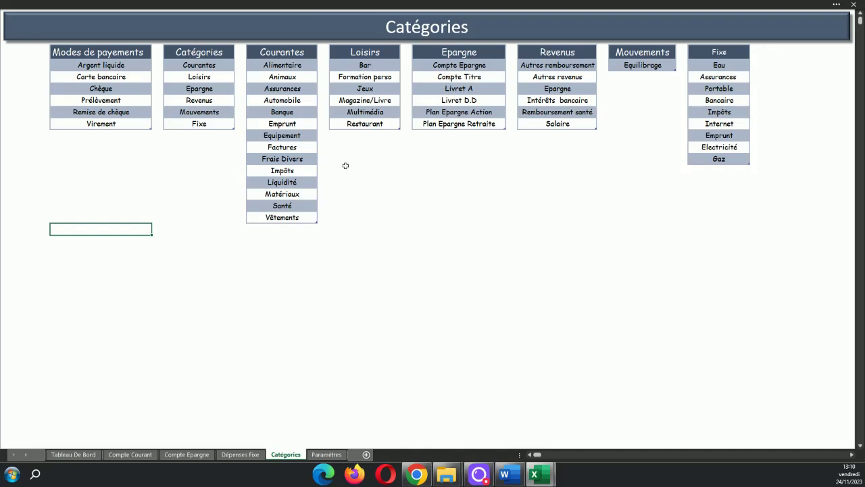
click(327, 454)
click(123, 73)
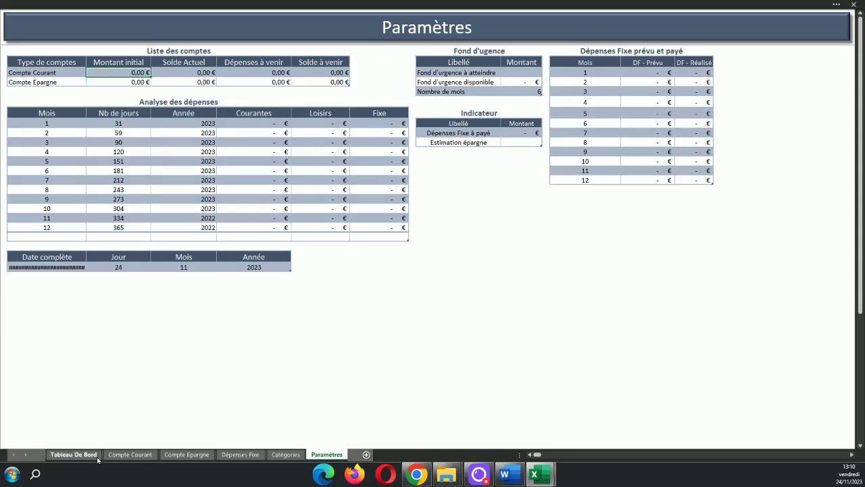
- Copy the account entries from TEST Gestion compte Bancaire.xlsx and paste them as values into the empty Compte Courant table
click(118, 455)
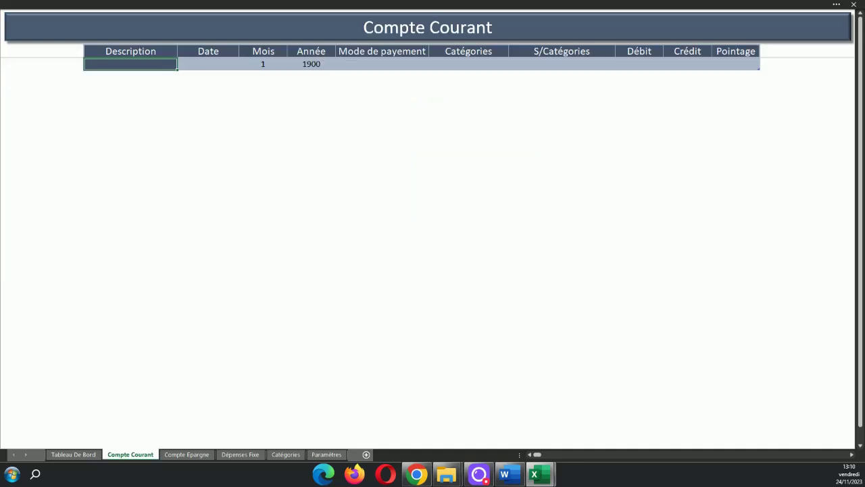
click(545, 478)
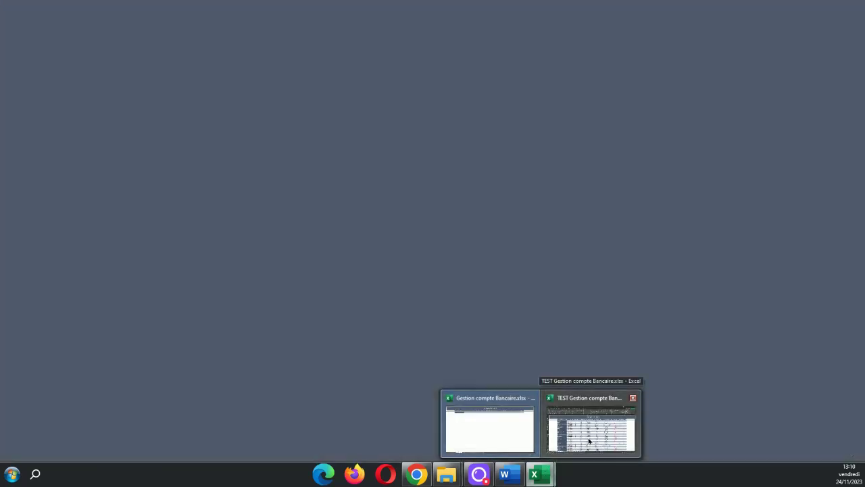
click(588, 441)
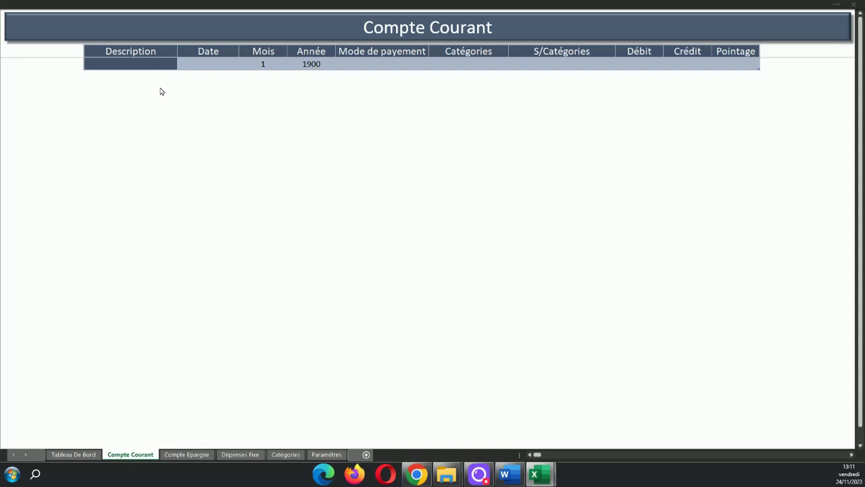
click(138, 63)
right_click(138, 62)
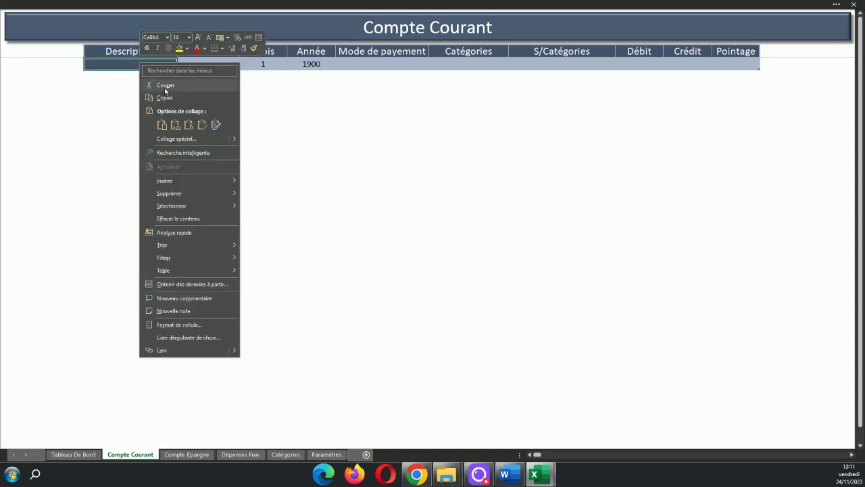
click(175, 126)
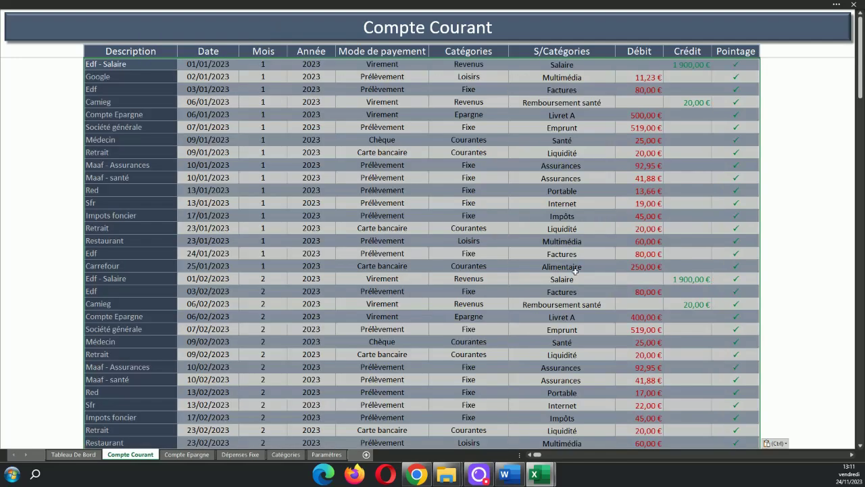
- Examine the pasted transactions in the Compte Courant table, from the first salary entry down past the last row
click(659, 242)
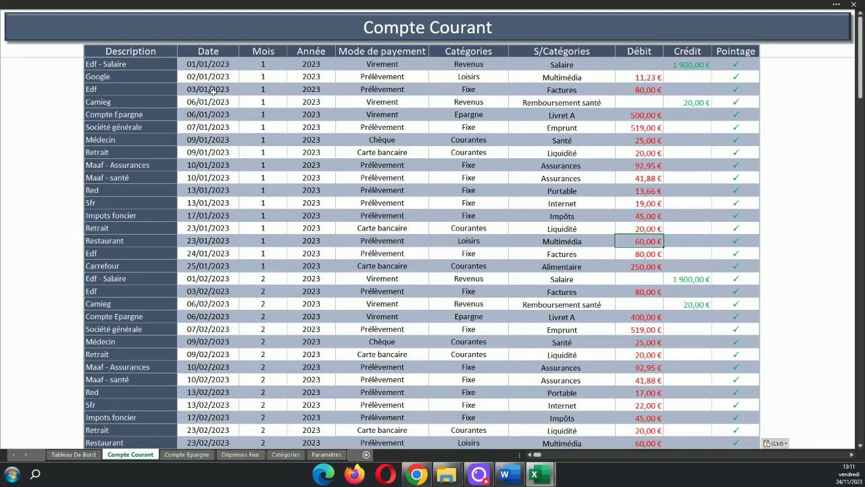
click(139, 64)
click(703, 63)
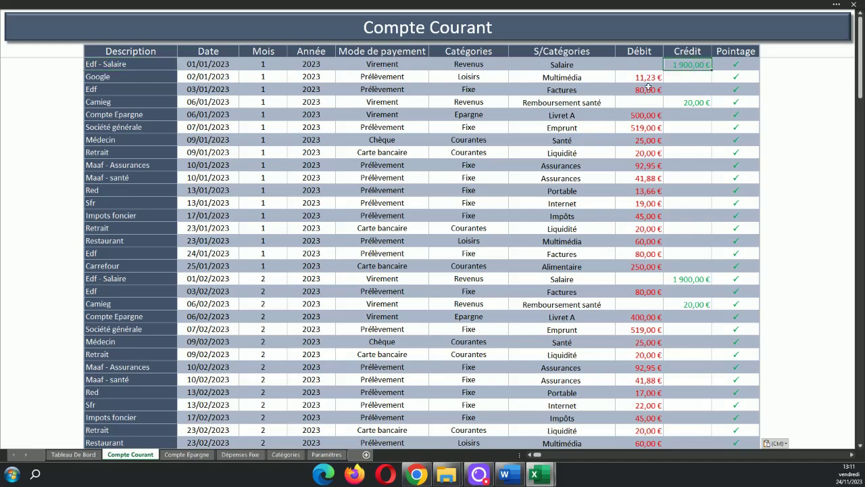
click(151, 64)
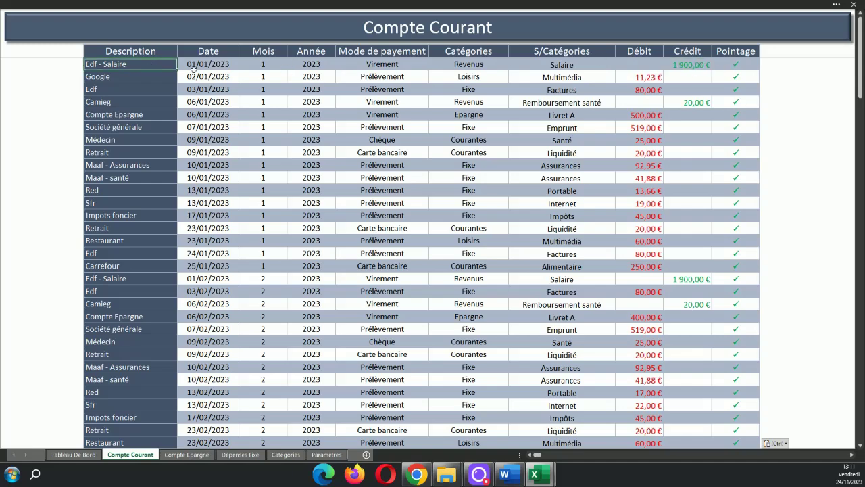
scroll(409, 161, down, 2)
scroll(408, 162, down, 20)
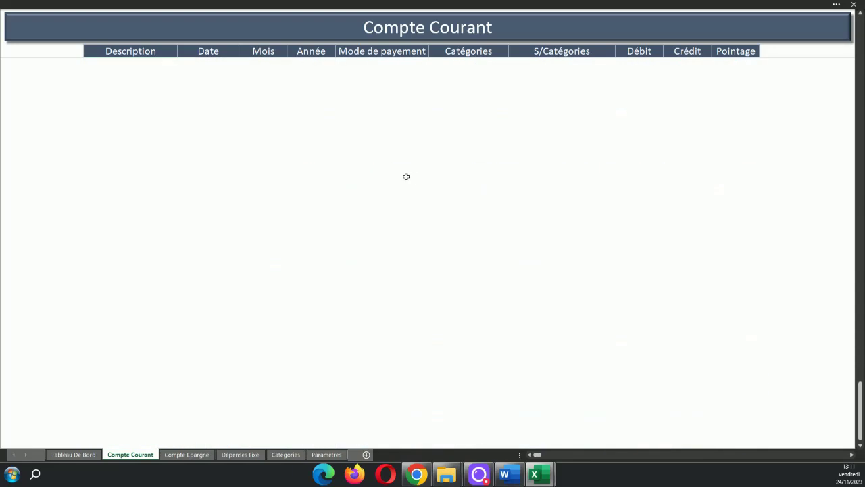
- Add an empty row at the end of the Compte Courant table
scroll(557, 178, up, 10)
click(737, 342)
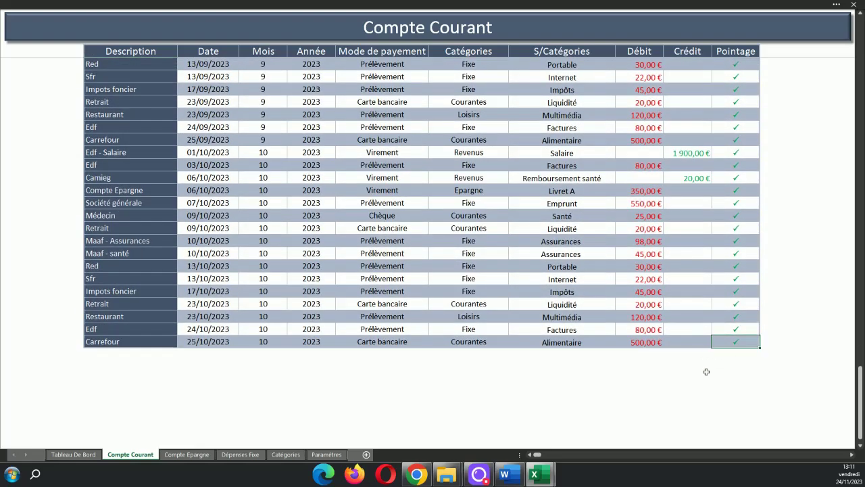
key(Tab)
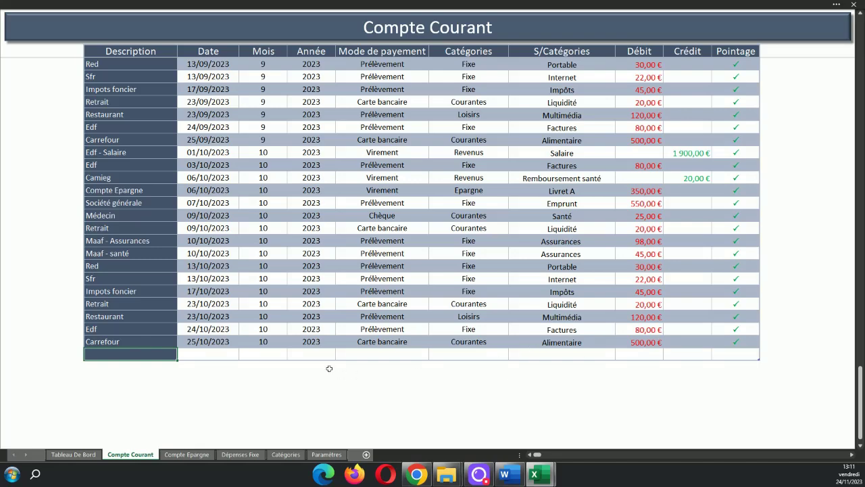
- Enter Carrefour as the description and 01/11/2023 as the date in the new Compte Courant row
text(c)
key(BackSpace)
text(Carr)
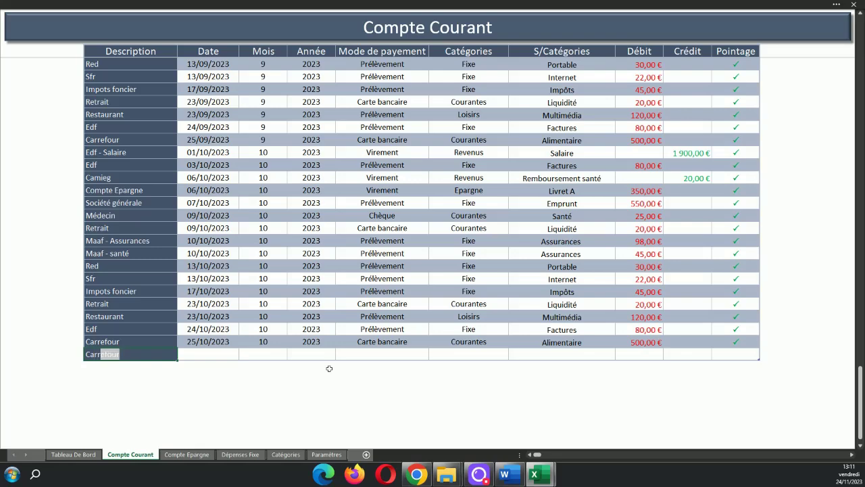
key(Tab)
text(01/11)
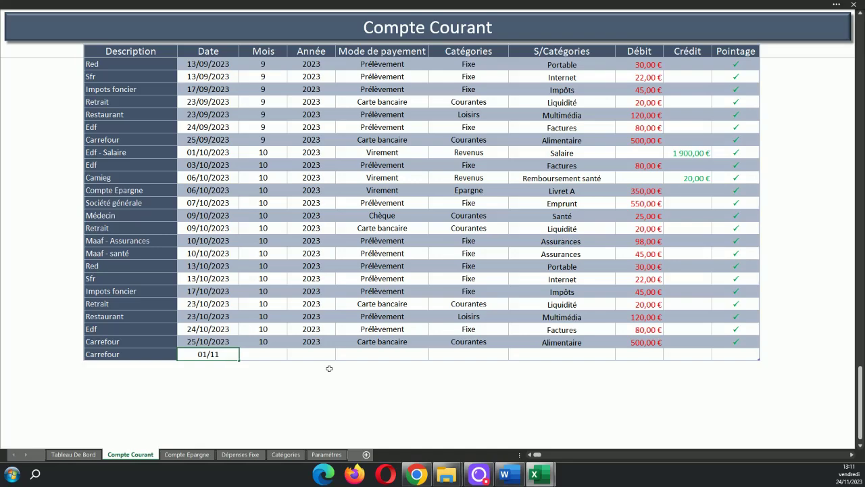
text(/2023)
key(Tab)
- Fill in month 11 and year 2023 for the new Carrefour entry
key(Up)
click(282, 329)
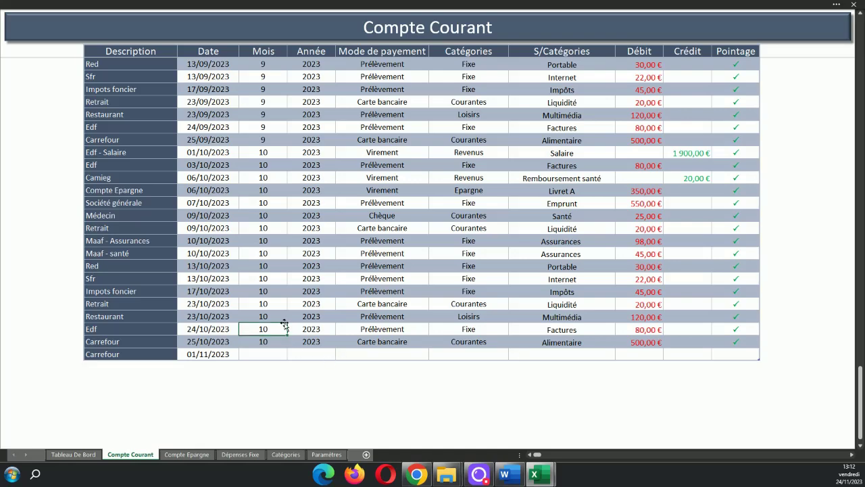
click(282, 354)
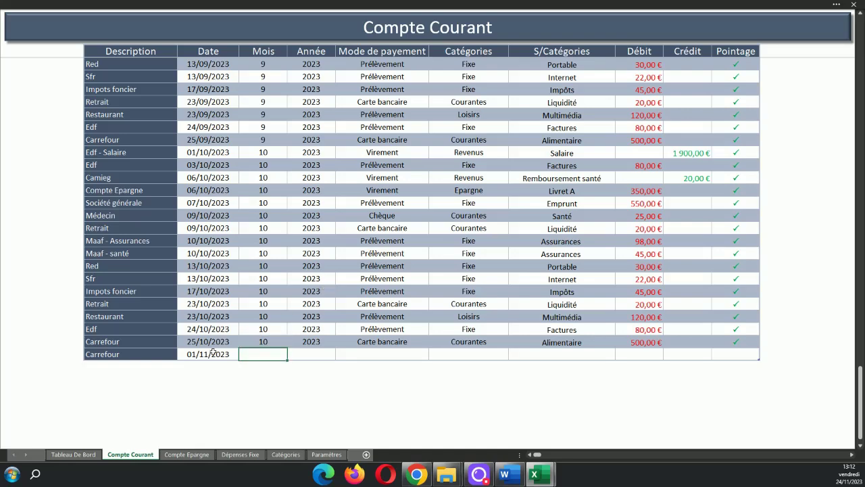
text(11)
key(Tab)
text(22)
key(BackSpace)
text(023)
key(Tab)
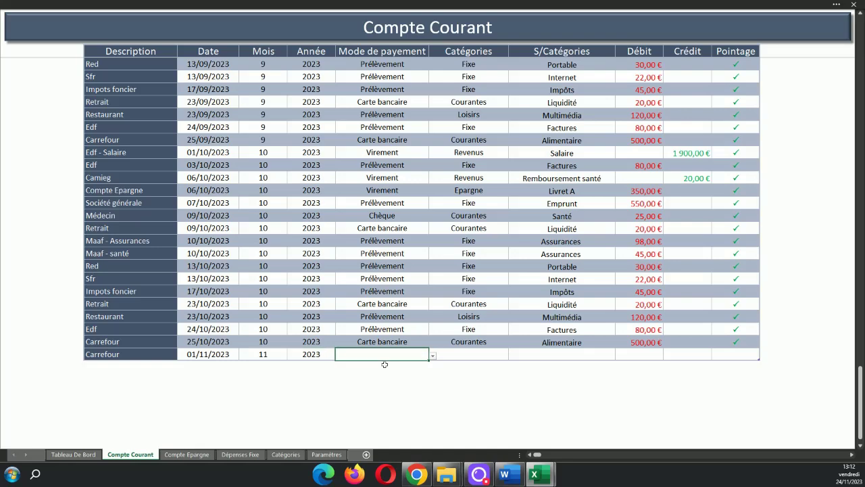
- Choose Carte bancaire as the payment method and Courantes as the category of the new Carrefour entry
click(433, 356)
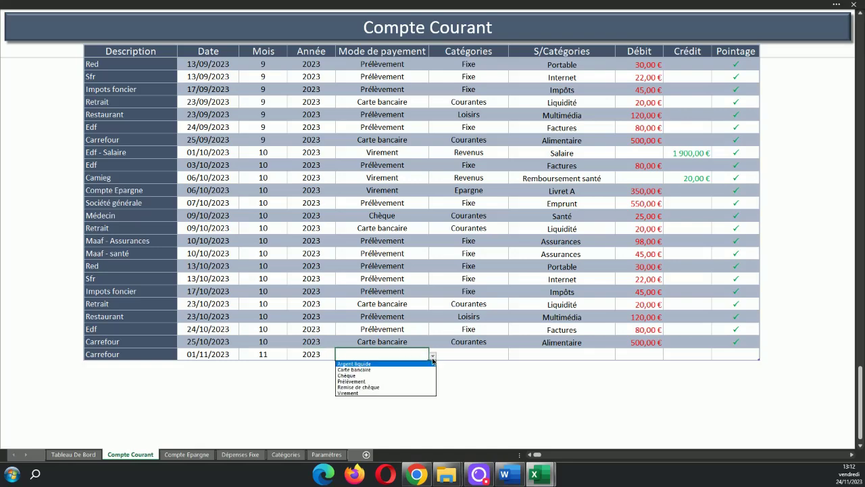
click(394, 369)
click(471, 354)
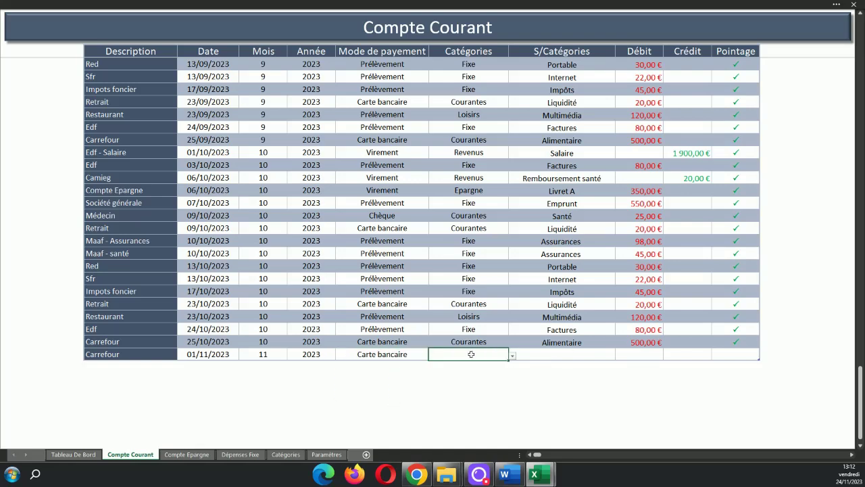
click(512, 356)
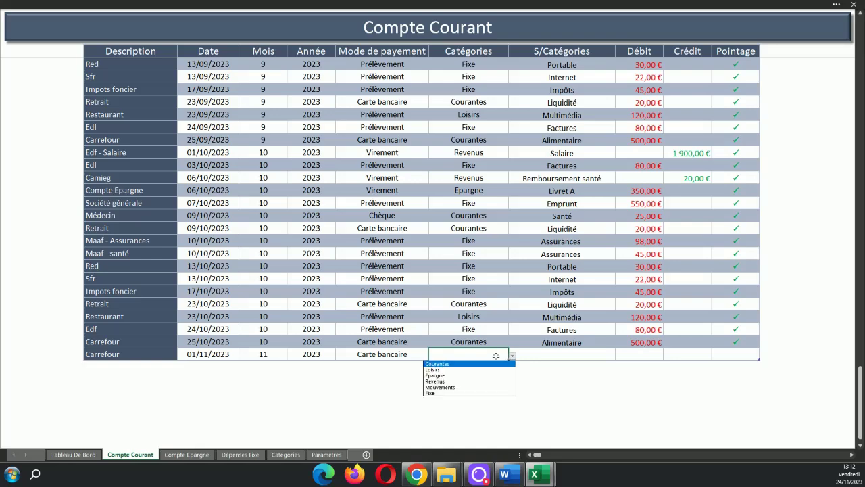
click(469, 364)
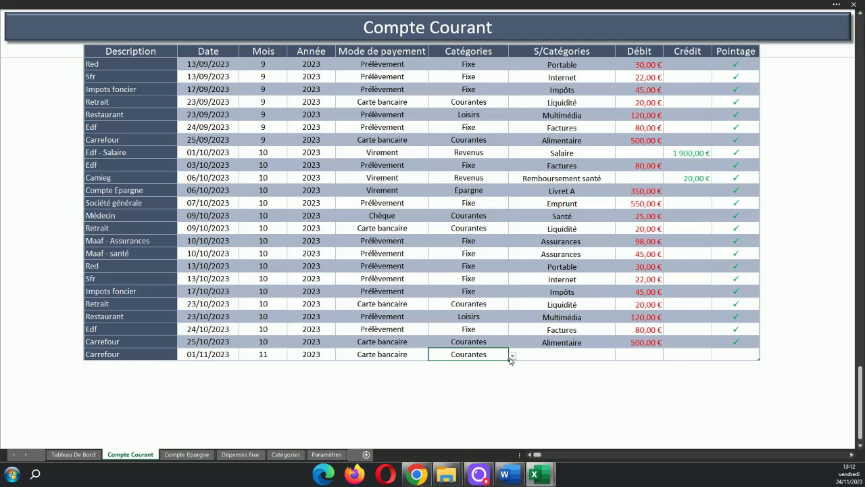
click(512, 356)
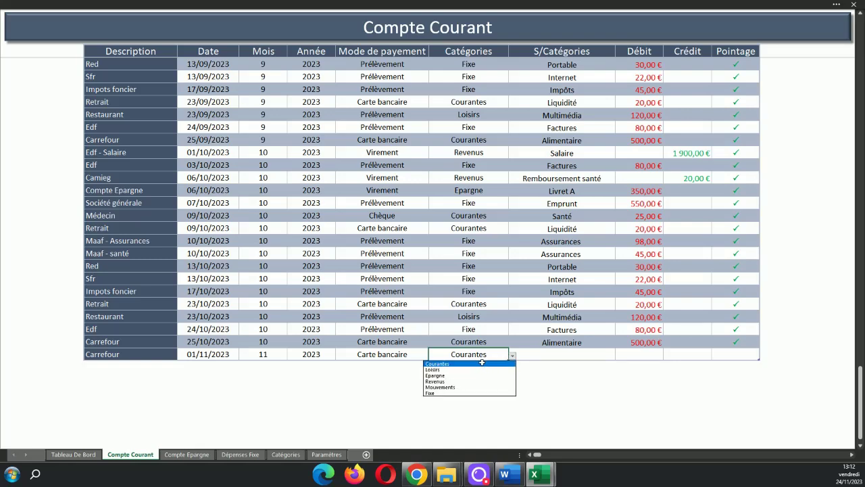
key(Escape)
- Set the new entry's subcategory to Alimentaire and its debit to 100 €
click(560, 353)
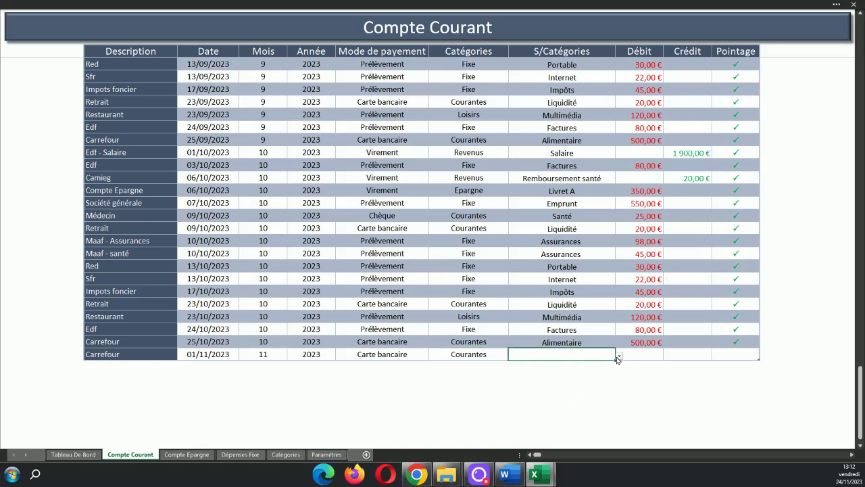
click(619, 355)
click(535, 364)
click(632, 358)
text(100)
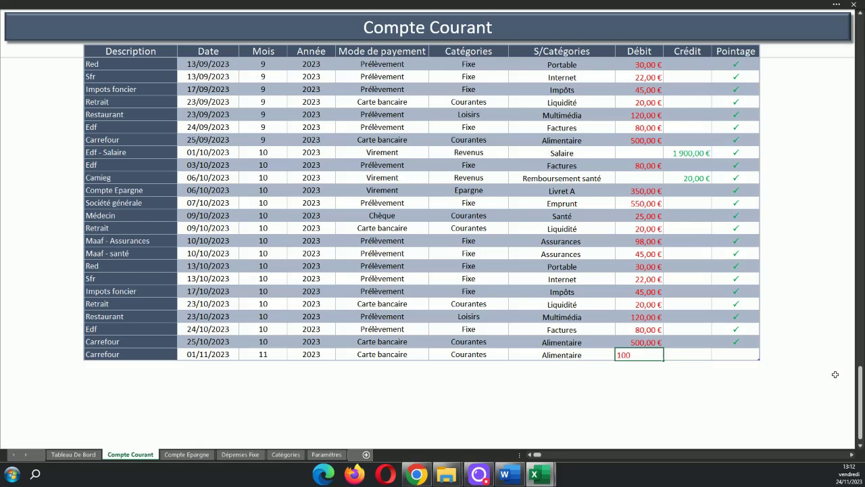
key(Tab)
key(Tab)
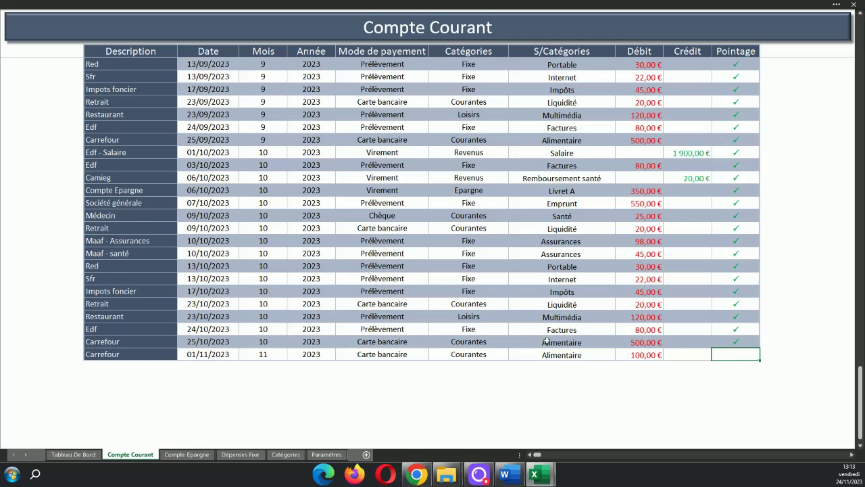
- Mark the 01/11/2023 Carrefour entry as checked with ✓ in the Pointage column
click(99, 354)
drag(99, 354, 653, 355)
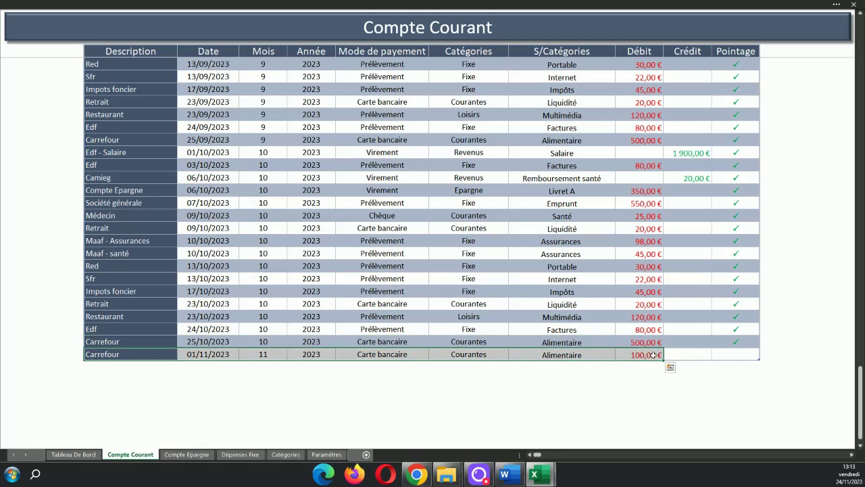
click(741, 352)
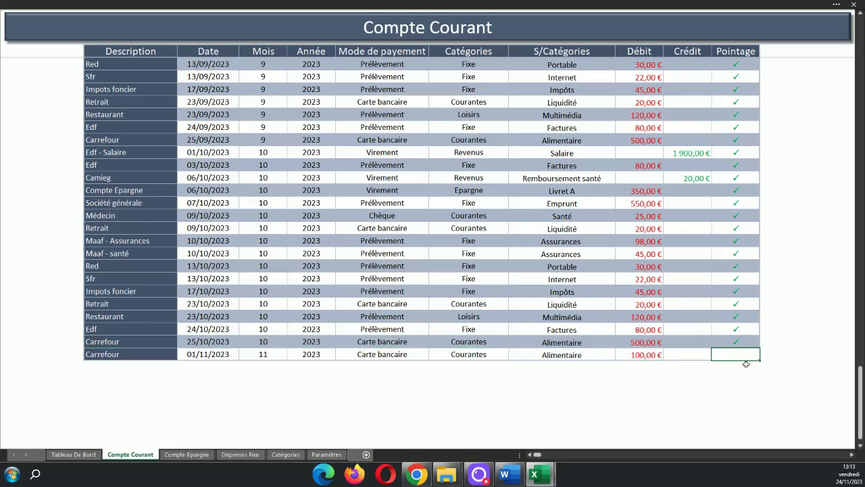
text(✓)
key(BackSpace)
text(⑦)
key(BackSpace)
text(✓)
- Clear the whole 01/11/2023 Carrefour entry from the last row of the Compte Courant table
drag(129, 356, 725, 351)
key(Delete)
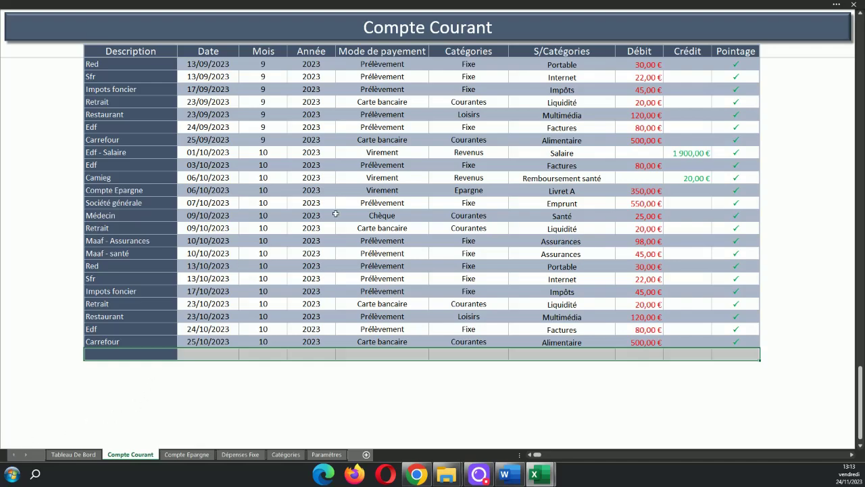
- Paste the savings entries copied from TEST Gestion compte Bancaire.xlsx into the Compte Epargne table, starting at its first description cell
scroll(381, 197, up, 20)
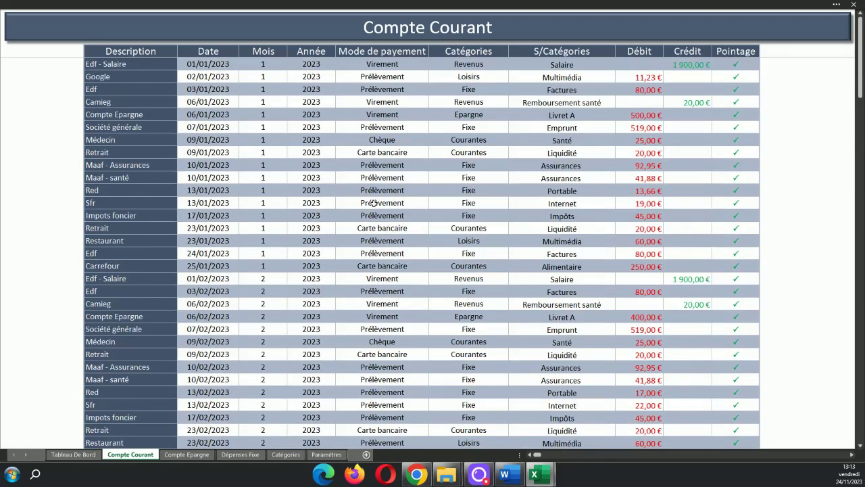
scroll(374, 203, down, 9)
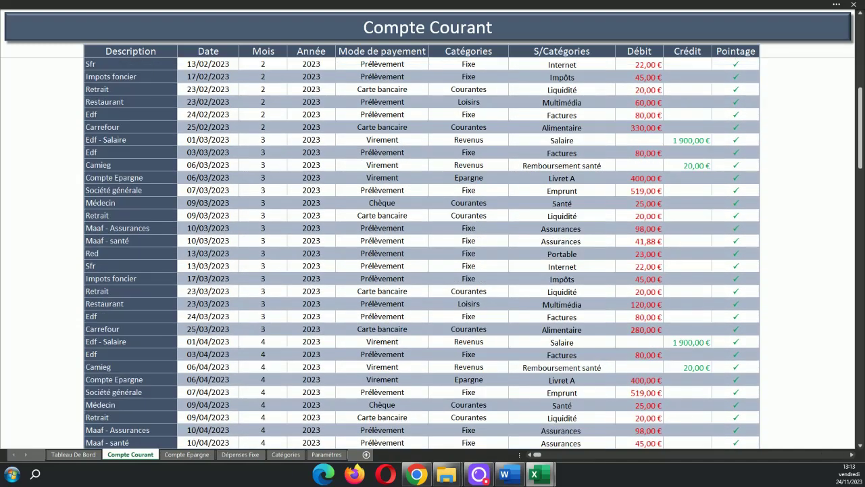
mouse_move(539, 475)
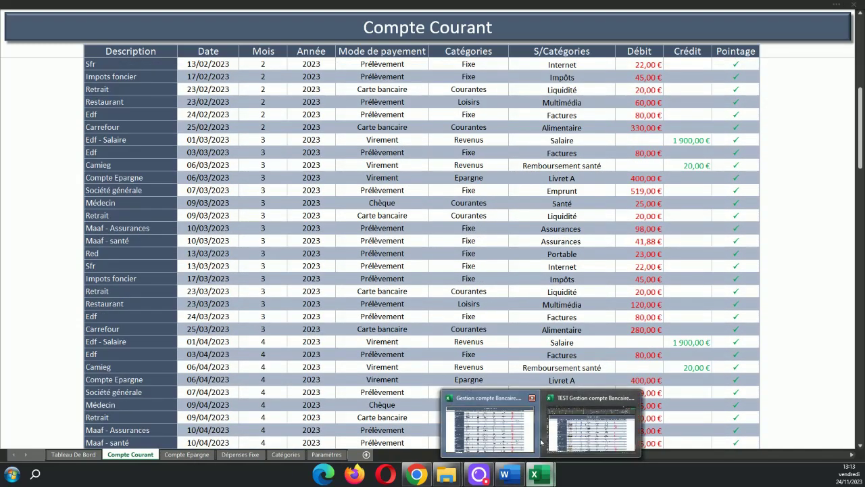
click(491, 433)
scroll(422, 253, down, 6)
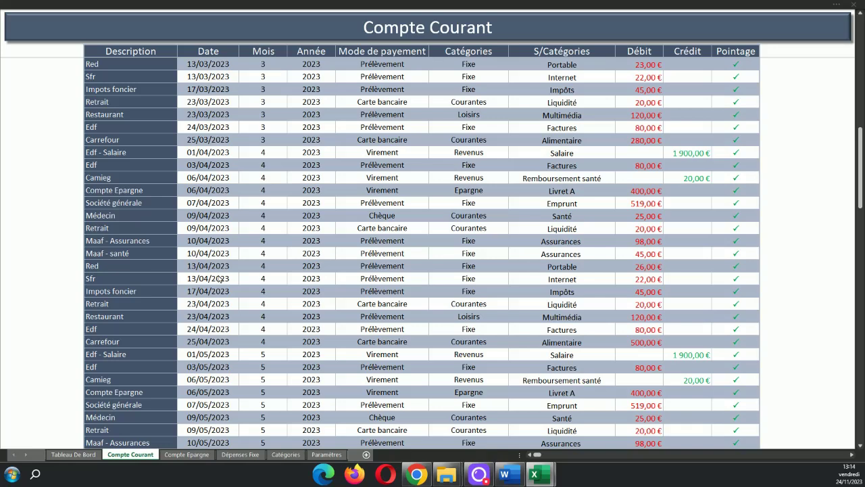
click(197, 456)
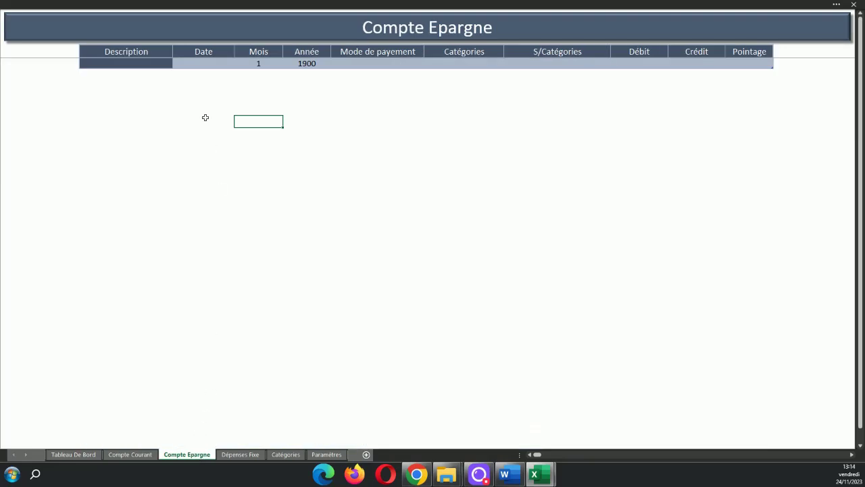
click(143, 65)
key(ctrl+v)
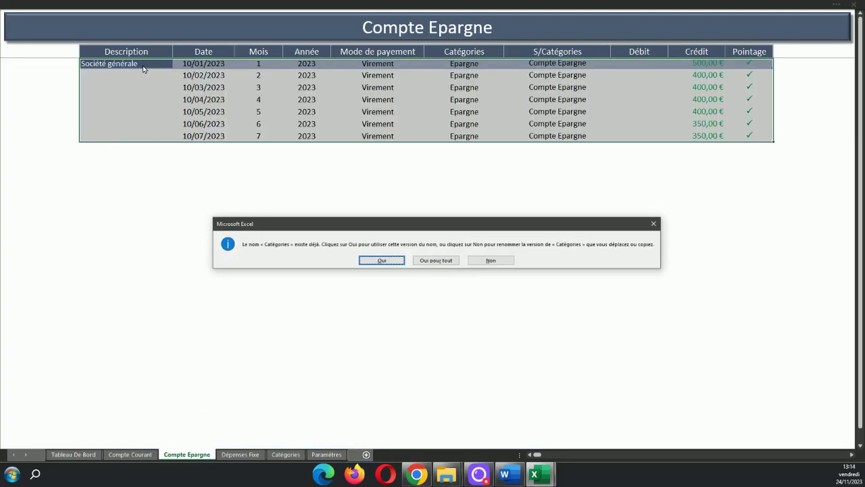
click(481, 262)
click(417, 264)
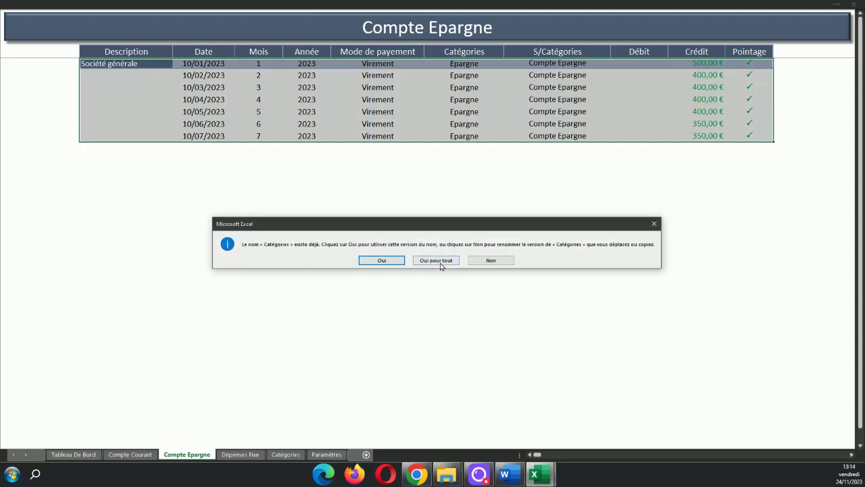
click(476, 260)
click(451, 263)
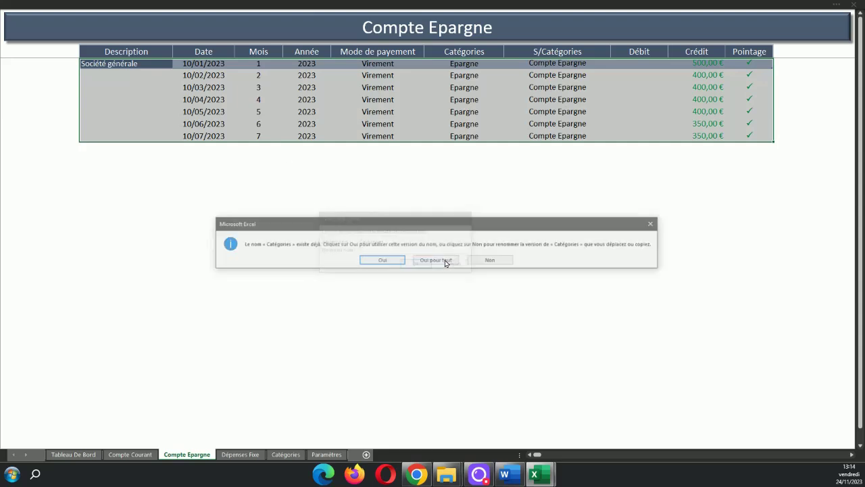
click(440, 263)
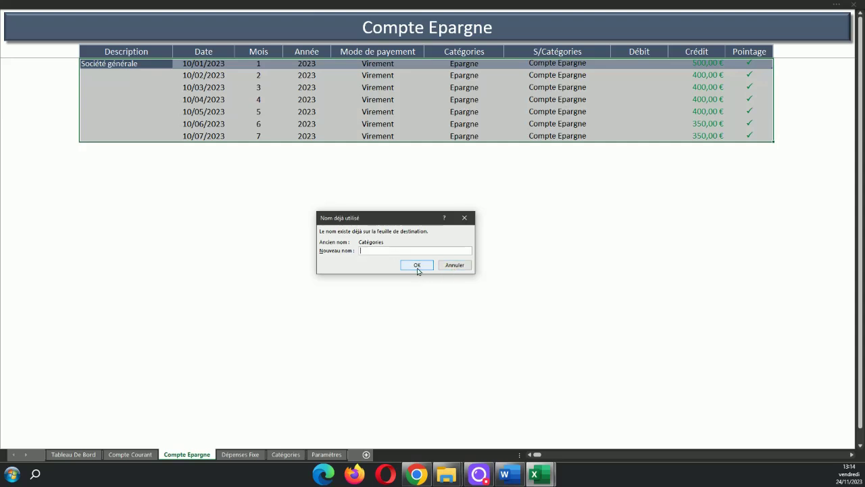
click(452, 266)
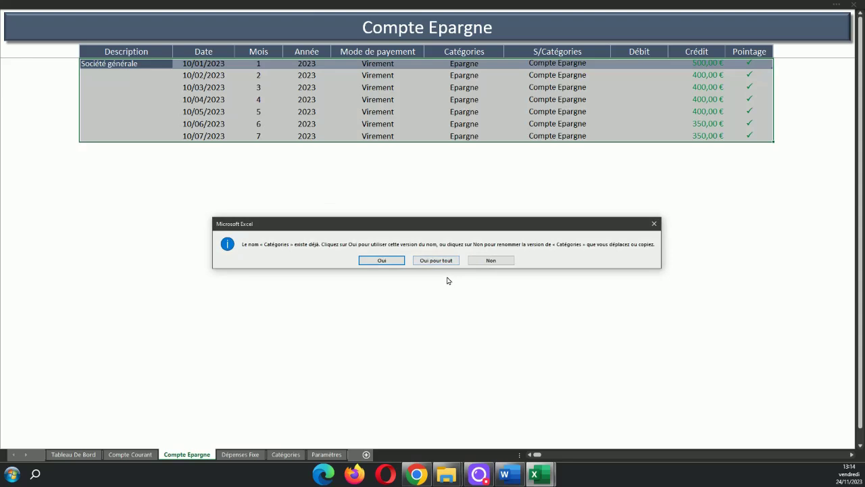
click(504, 261)
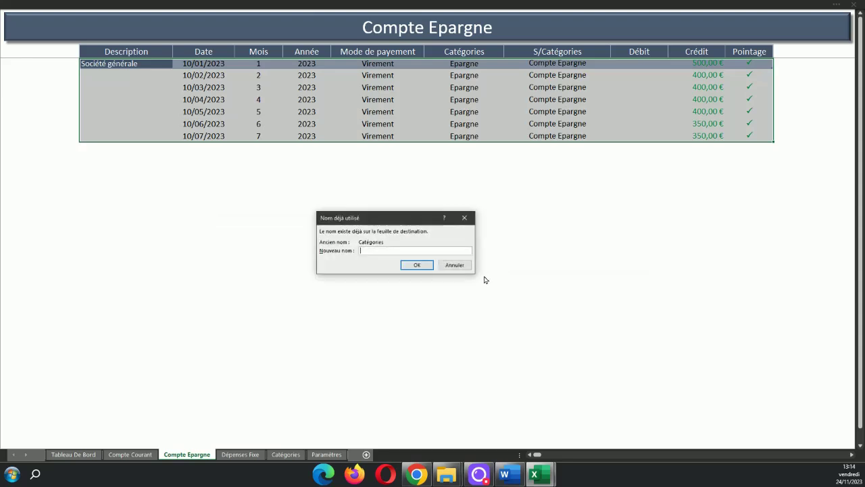
click(423, 270)
click(442, 272)
click(451, 266)
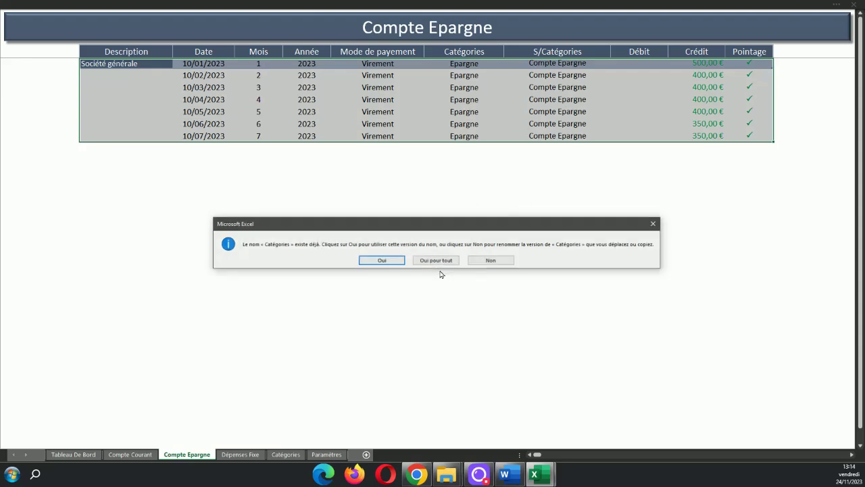
- Resolve all duplicate-name conflicts by using the offered version of each name, completing the paste in Compte Epargne
click(436, 260)
click(434, 262)
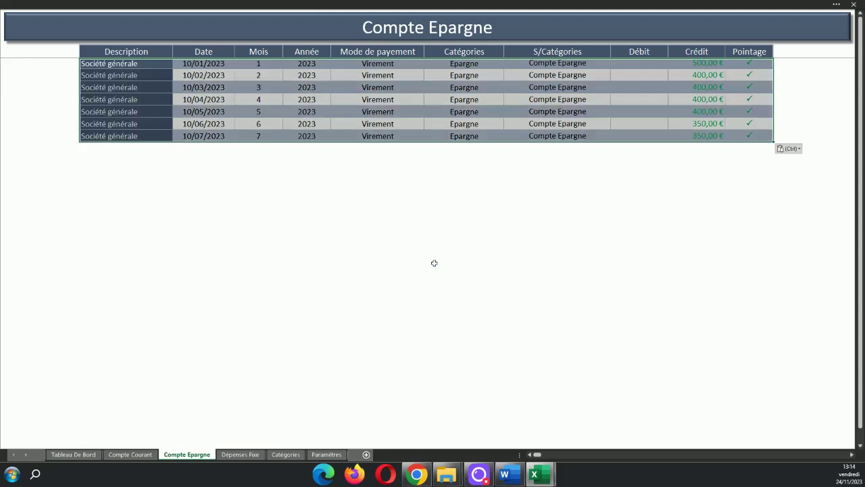
click(584, 194)
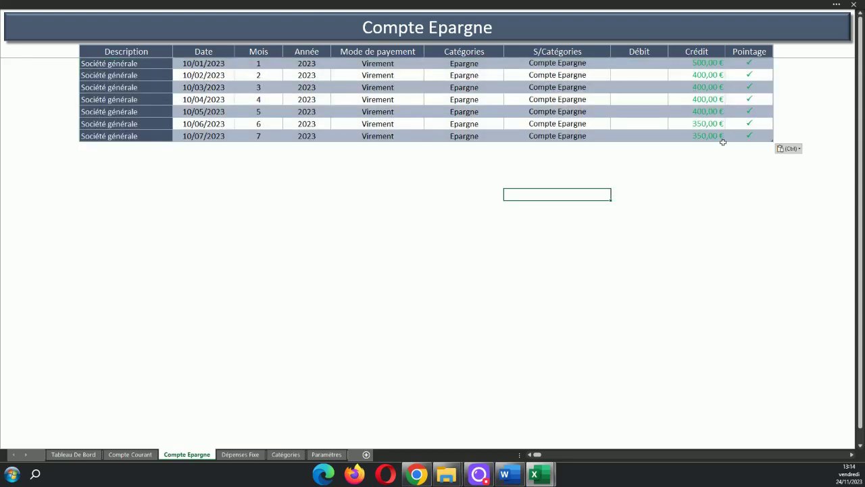
click(114, 57)
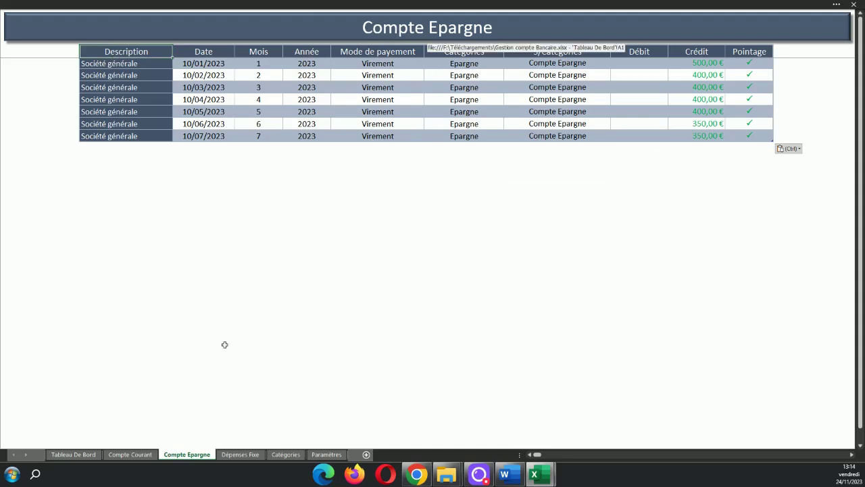
- Refresh all data in the workbook so the Tableau De Bord charts and slicers reflect the pasted entries
click(97, 454)
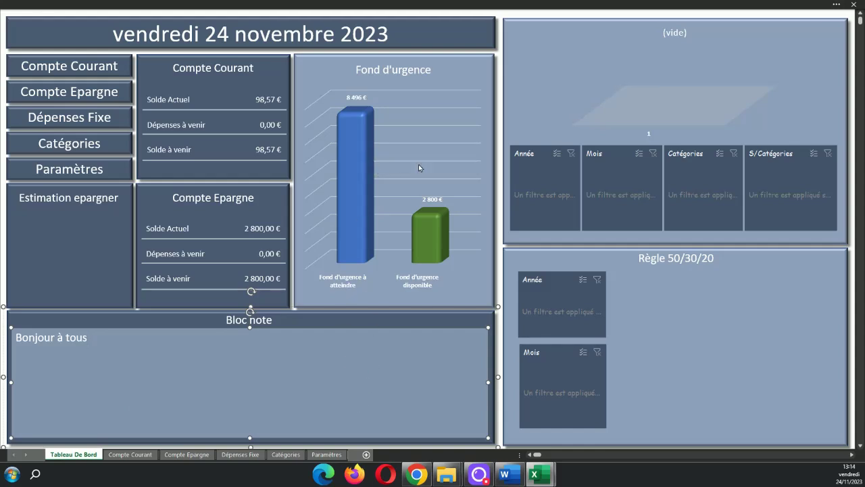
click(323, 4)
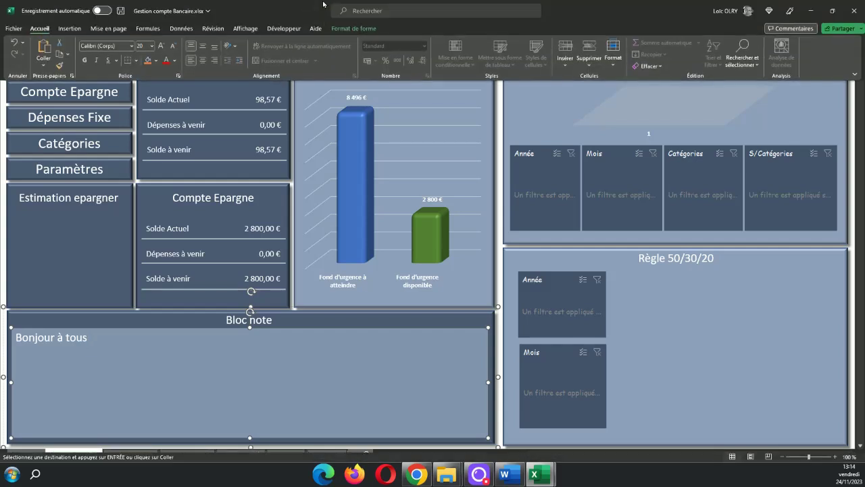
click(174, 31)
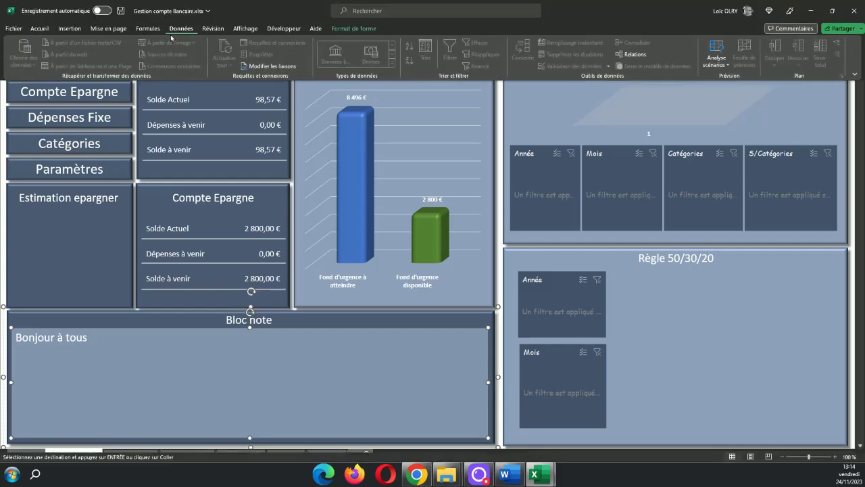
click(154, 218)
key(Escape)
click(266, 4)
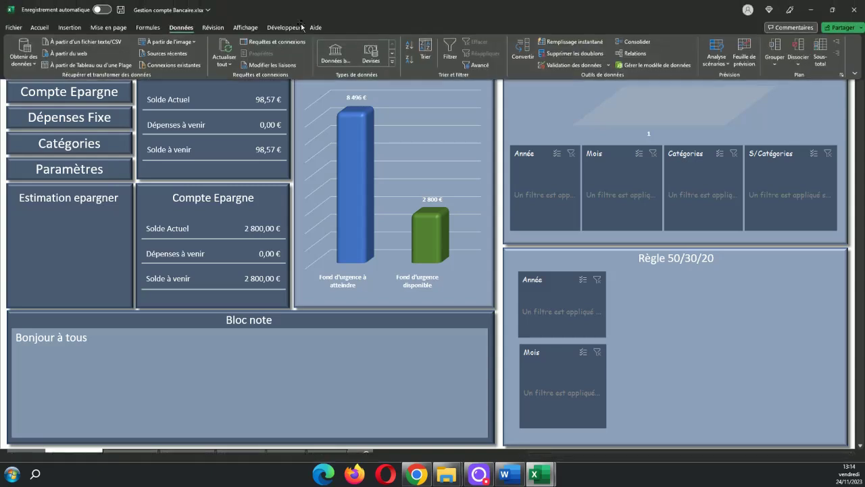
click(225, 54)
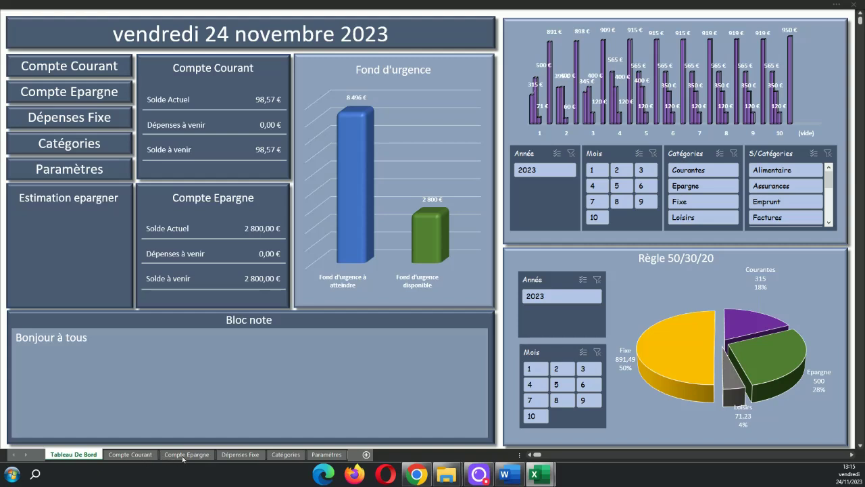
- Extend the upper table on the Dépenses Fixe sheet with three empty rows below its first row
click(240, 454)
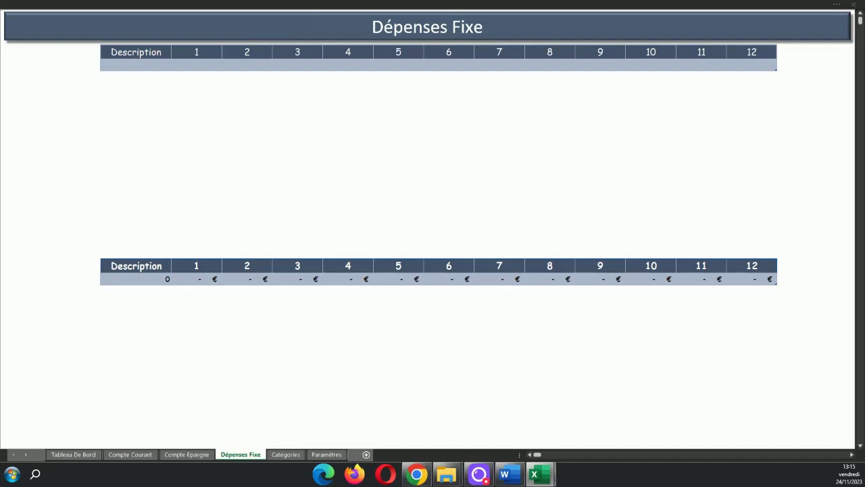
click(142, 65)
key(Right)
key(Right)
key(Right)
key(Right)
key(Right)
key(Right)
key(Right)
key(Right)
key(Right)
key(Right)
key(Right)
key(Right)
key(Tab)
key(Tab)
key(Tab)
key(Tab)
key(Tab)
key(Tab)
key(Tab)
key(Tab)
key(Tab)
key(Tab)
key(Tab)
key(Tab)
key(Tab)
key(Tab)
key(Tab)
key(Tab)
key(Tab)
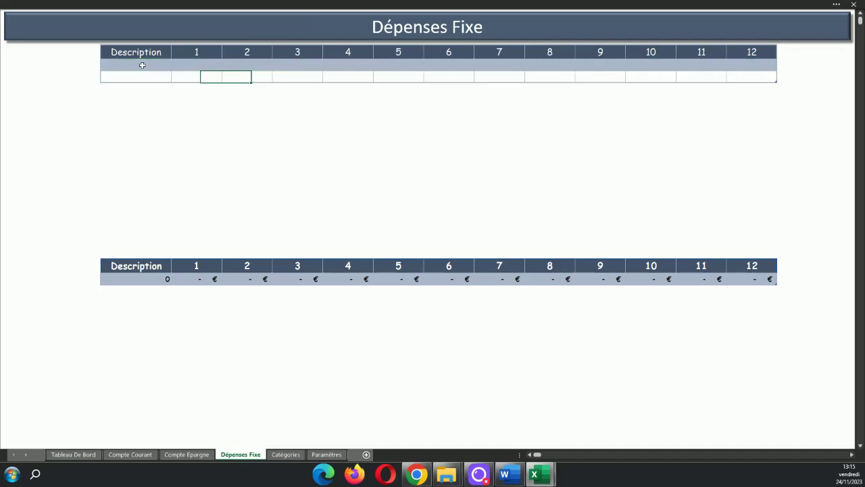
key(Tab)
key(Tab)
key(Tab)
key(Tab)
key(Tab)
key(Tab)
key(Tab)
key(Tab)
key(Tab)
key(Tab)
key(Tab)
key(Tab)
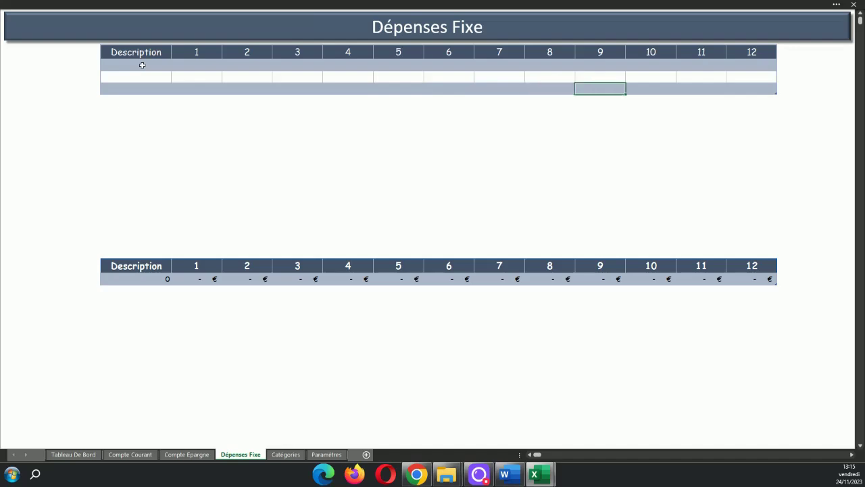
- Add two more empty rows to the upper Dépenses Fixe table, continuing from its last month-12 cell
click(139, 63)
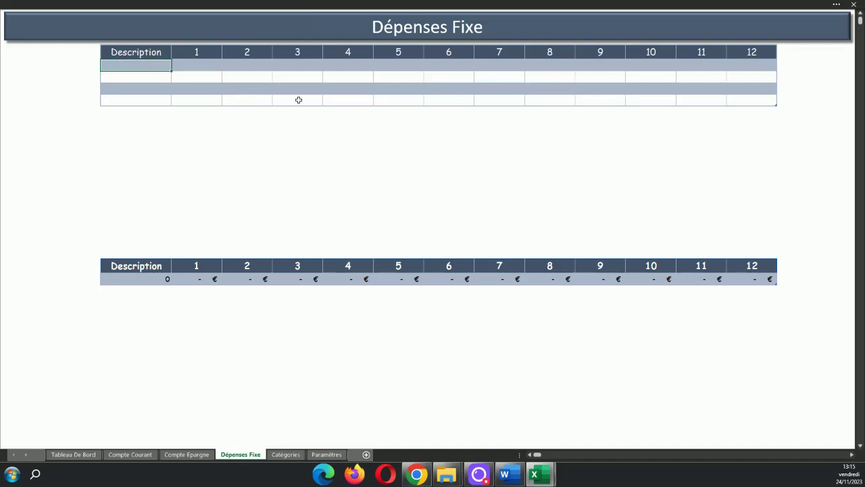
click(752, 100)
key(Tab)
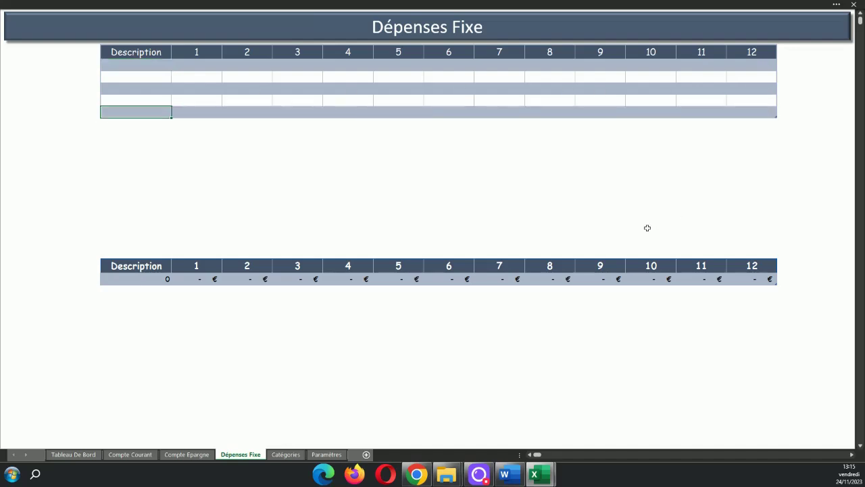
key(Tab)
key(Tab)
key(Tab)
key(Tab)
key(Tab)
key(Tab)
key(Tab)
key(Tab)
key(Tab)
key(Tab)
key(Tab)
key(Tab)
key(Tab)
key(Tab)
key(Tab)
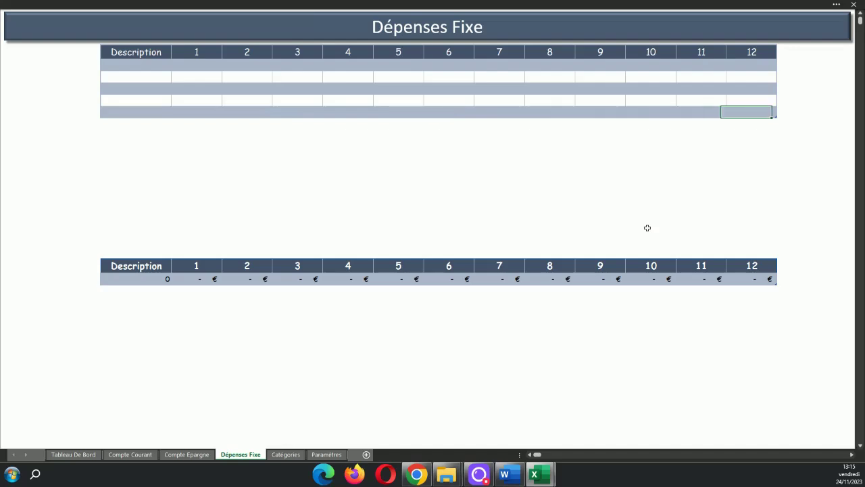
key(Tab)
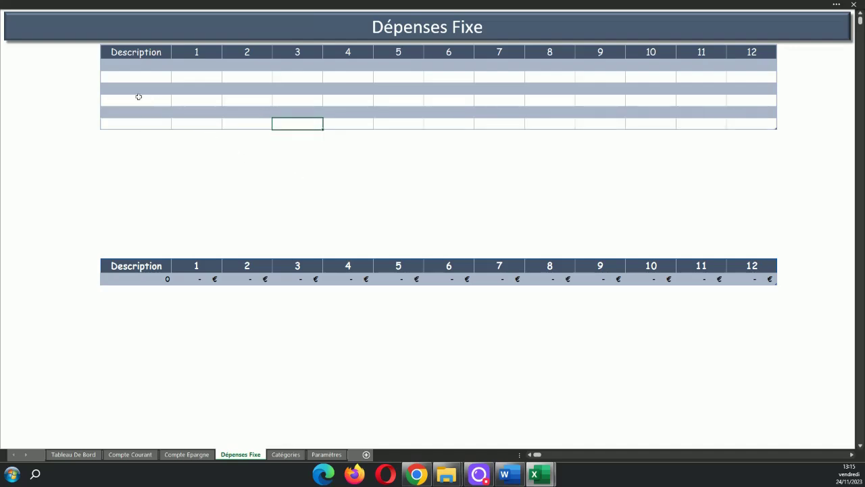
- Paste the copied fixed expenses as values into the upper Dépenses Fixe table, starting at its first description cell
right_click(127, 62)
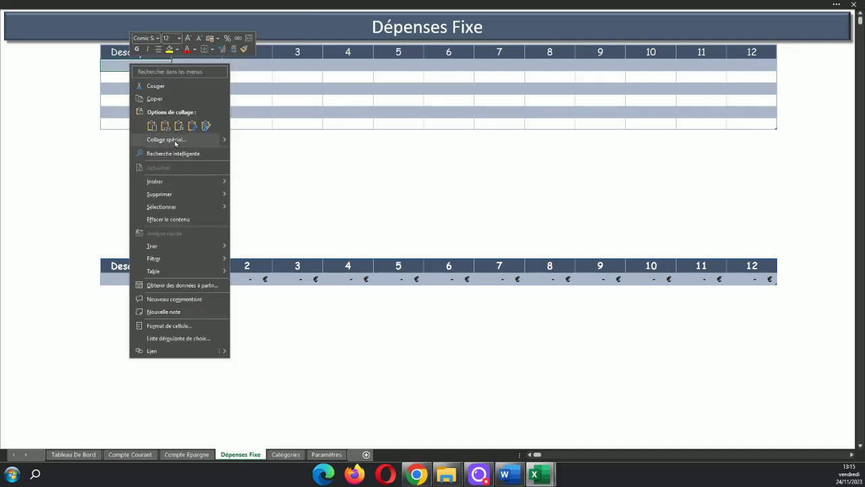
click(165, 126)
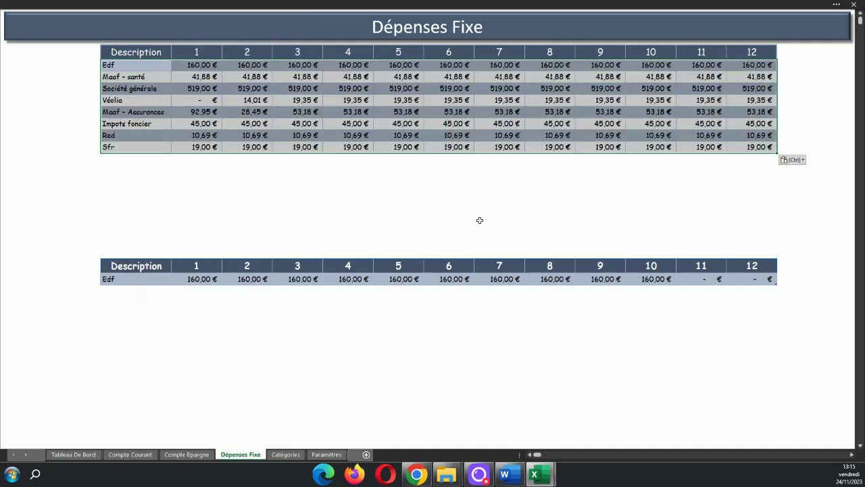
- Extend the lower Dépenses Fixe table with eight rows below its Edf row, covering the expenses down to Sfr plus one extra row
click(135, 284)
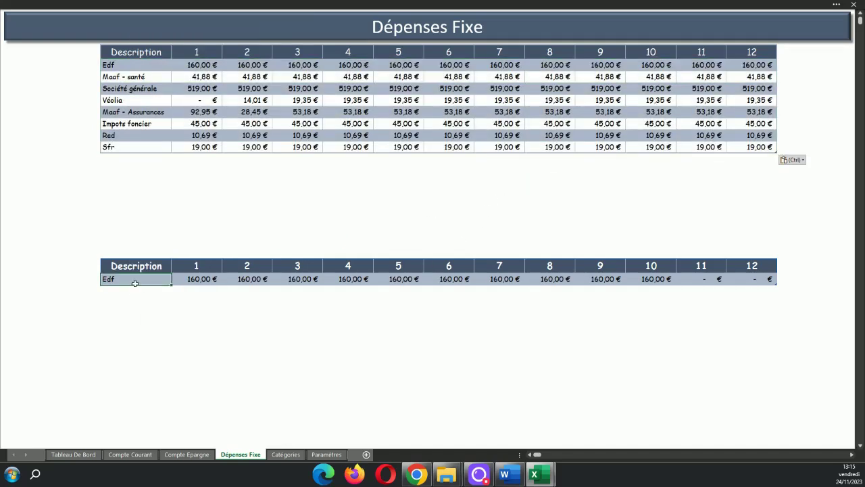
key(Right)
key(Right)
key(Right)
key(Right)
key(Right)
key(Right)
key(Right)
key(Right)
key(Right)
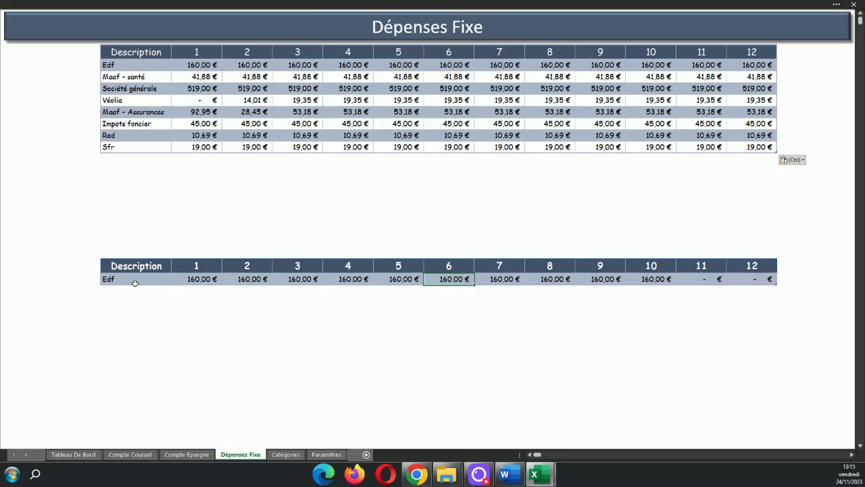
key(Tab)
key(Tab)
key(Tab)
key(Tab)
key(Tab)
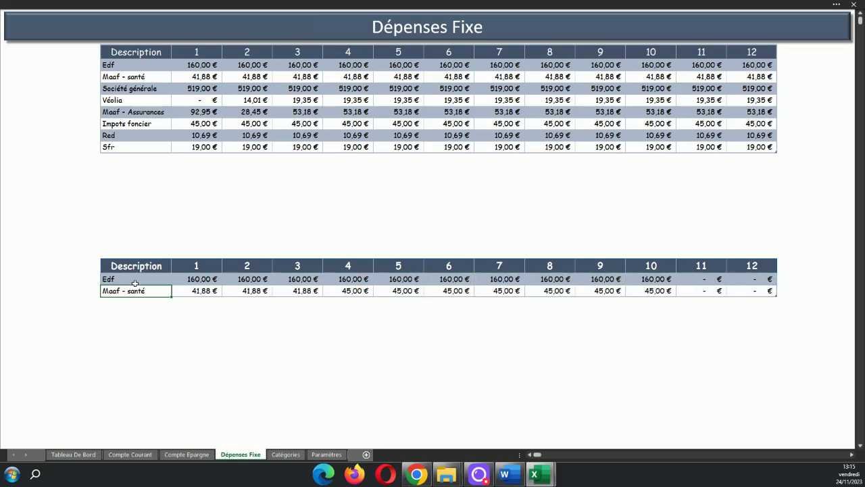
key(Tab)
key(Tab)
key(Tab)
key(Tab)
key(Tab)
key(Tab)
key(Tab)
key(Tab)
key(Tab)
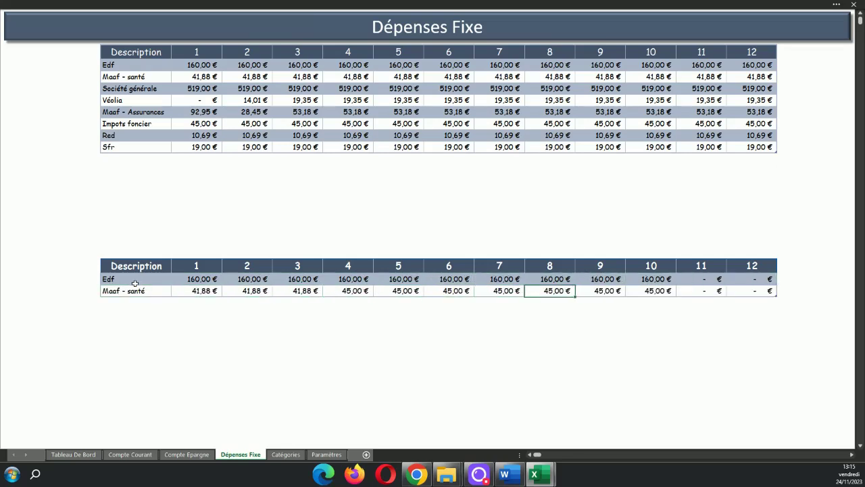
key(Tab)
key(Tab)
key(Tab)
key(Tab)
key(Tab)
key(Tab)
key(Tab)
key(Tab)
key(Tab)
key(Tab)
key(Tab)
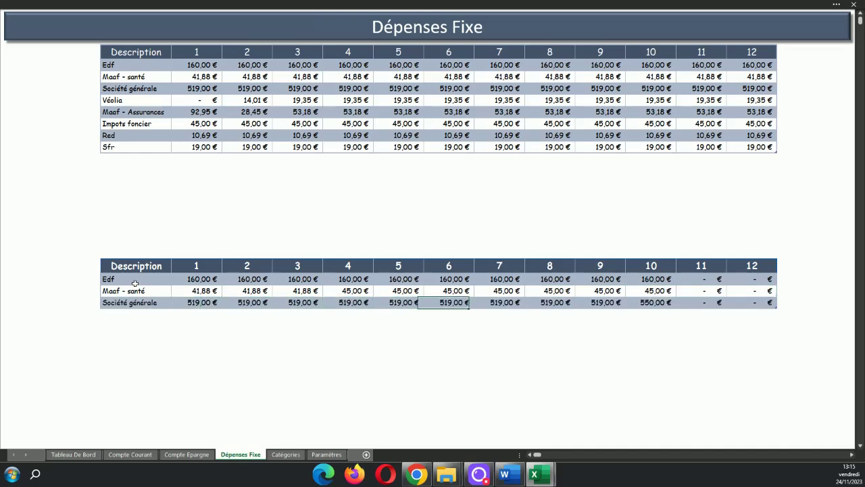
key(Tab)
key(Tab)
key(Tab)
key(Tab)
key(Tab)
key(Tab)
key(Tab)
key(Tab)
key(Tab)
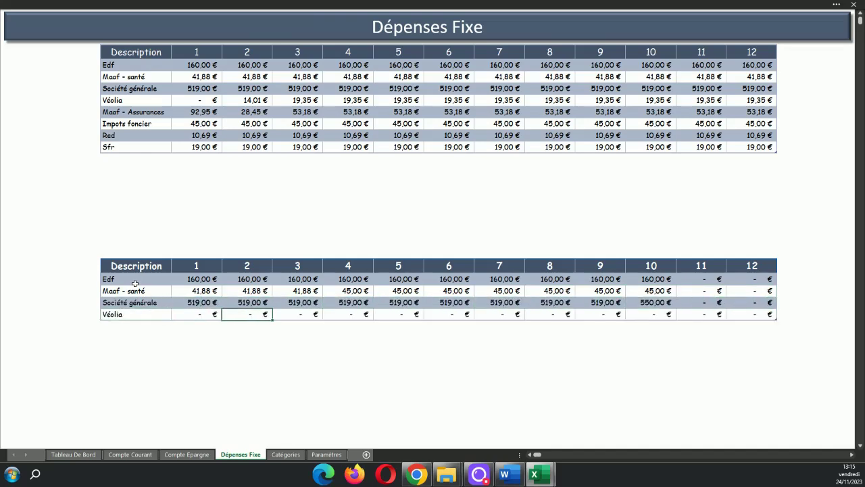
key(Tab)
key(Tab)
key(Tab)
key(Tab)
key(Tab)
key(Tab)
key(Tab)
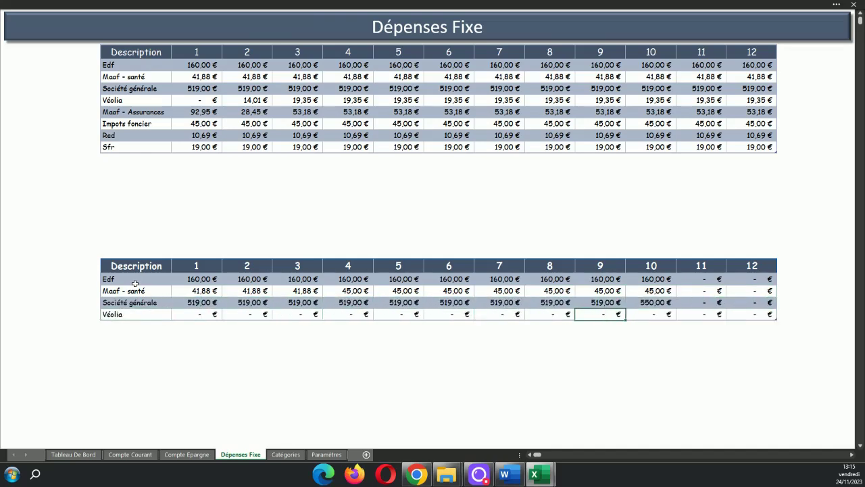
key(Tab)
key(Tab)
key(Tab)
key(Tab)
key(Tab)
key(Tab)
key(Tab)
key(Tab)
key(Tab)
key(Tab)
key(Tab)
key(Tab)
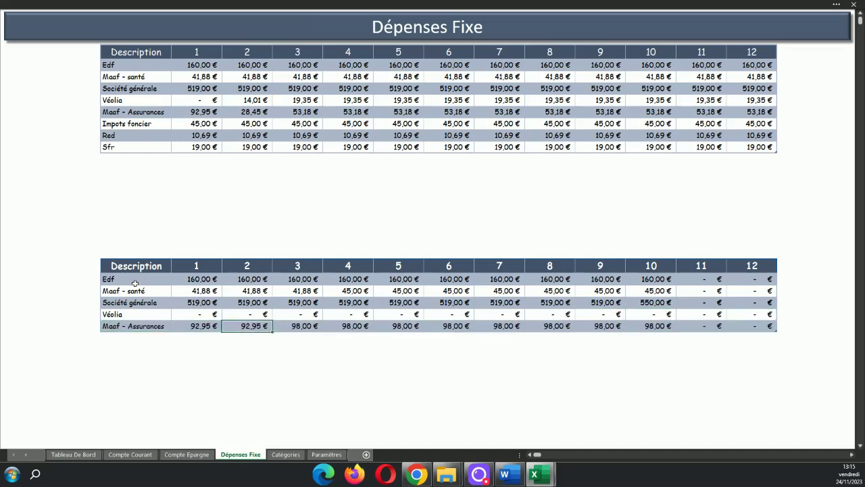
key(Tab)
key(Tab)
key(Tab)
key(Tab)
key(Tab)
key(Tab)
key(Tab)
key(Tab)
key(Tab)
key(Tab)
key(Tab)
key(Tab)
key(Tab)
key(Tab)
key(Tab)
key(Tab)
key(Tab)
key(Tab)
key(Tab)
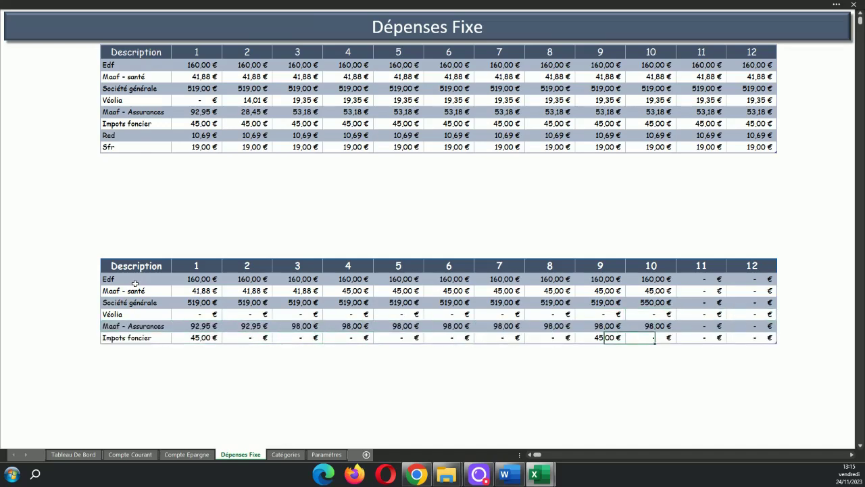
key(Tab)
key(Tab)
key(Tab)
key(Tab)
key(Tab)
key(Tab)
key(Tab)
key(Tab)
key(Tab)
key(Tab)
key(Tab)
key(Tab)
key(Tab)
key(Tab)
key(Tab)
key(Tab)
key(Tab)
key(Tab)
key(Tab)
key(Tab)
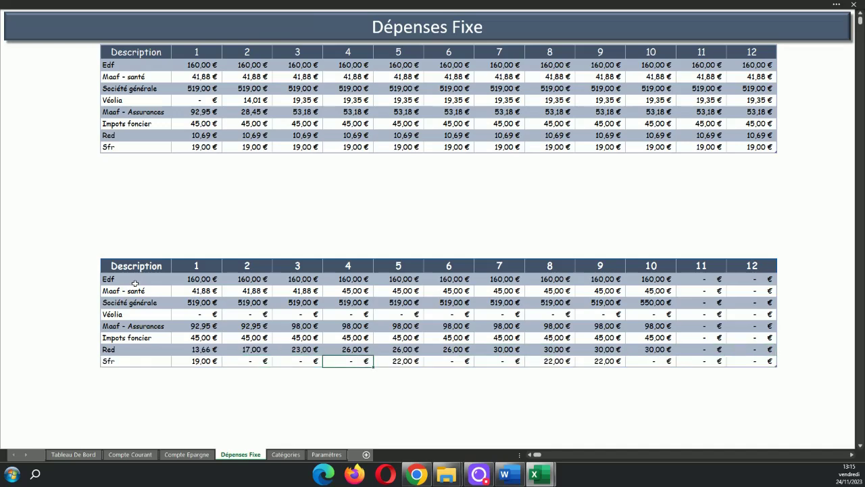
key(Tab)
key(Tab)
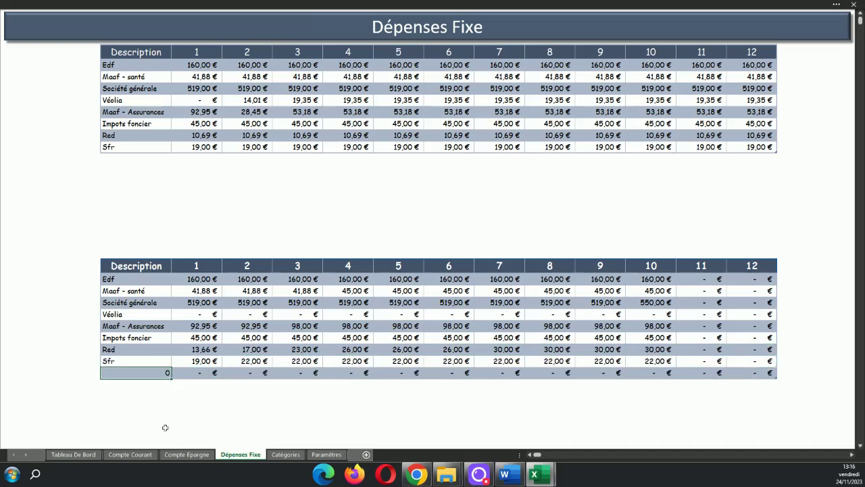
- Compare the planned amounts in the upper Dépenses Fixe table with the Red and Sfr rows of the lower table
click(183, 198)
click(127, 146)
click(118, 361)
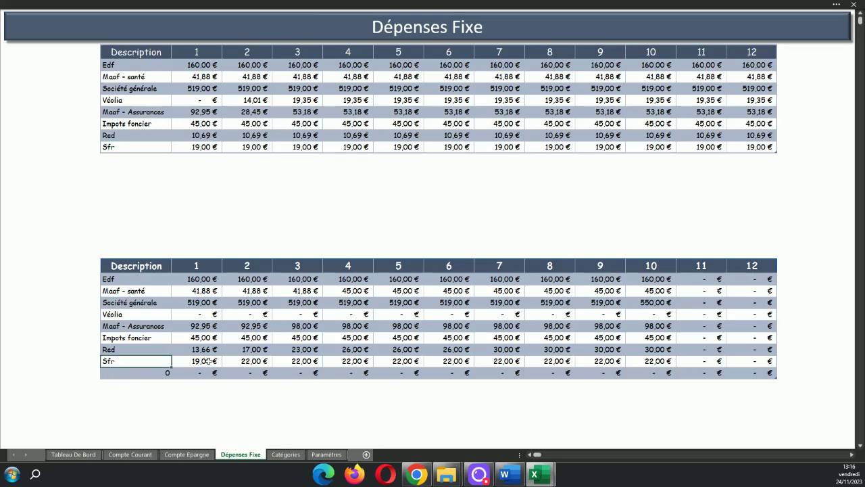
drag(138, 52, 766, 149)
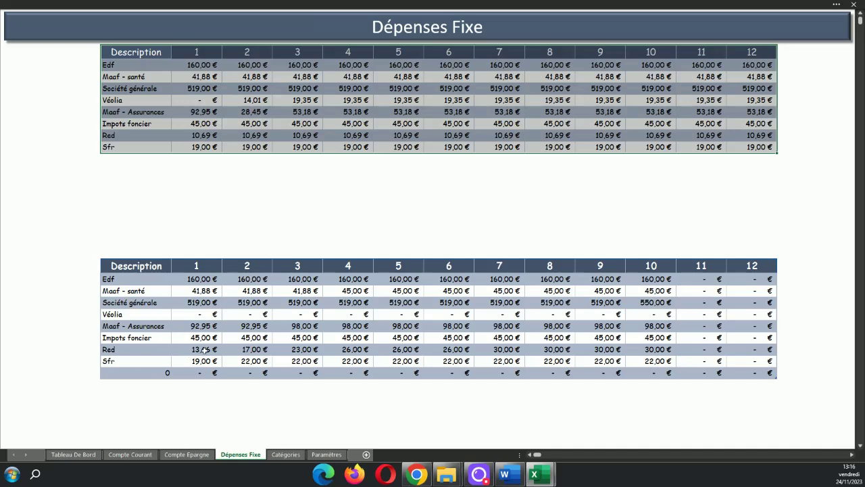
click(361, 436)
click(353, 360)
click(355, 349)
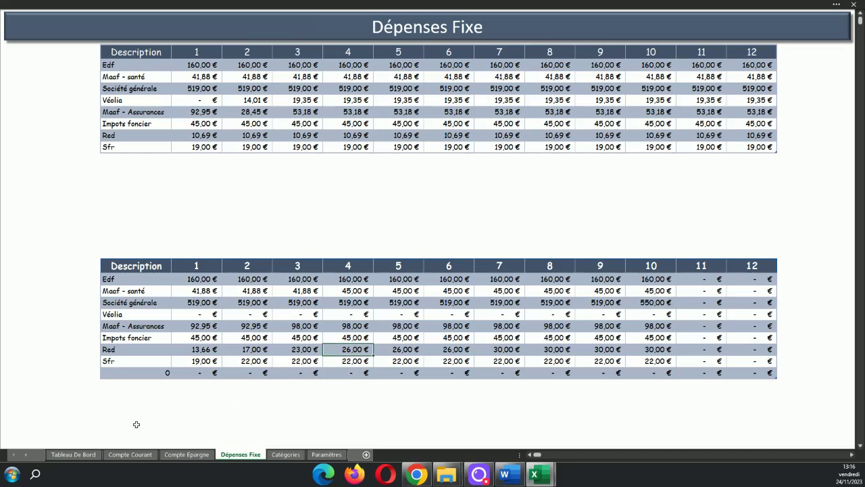
- Inspect the Red description cell in the lower Dépenses Fixe table and its matching cell in the upper table
click(128, 349)
text(=B11)
key(Return)
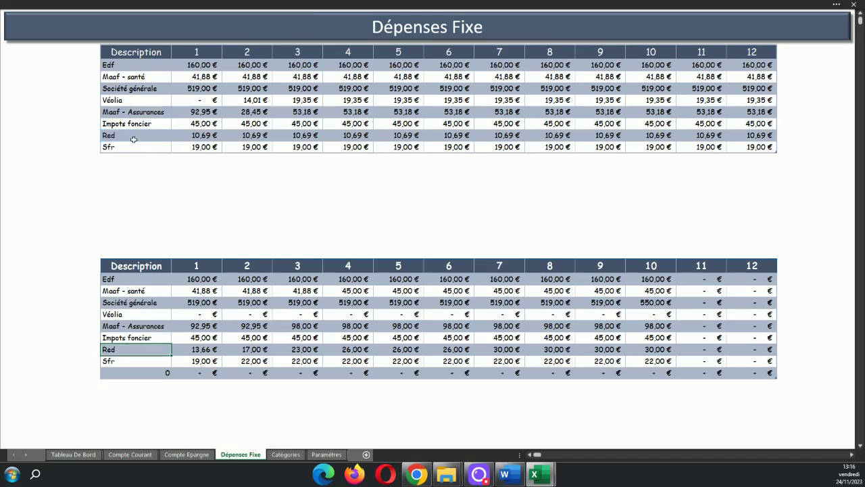
click(131, 136)
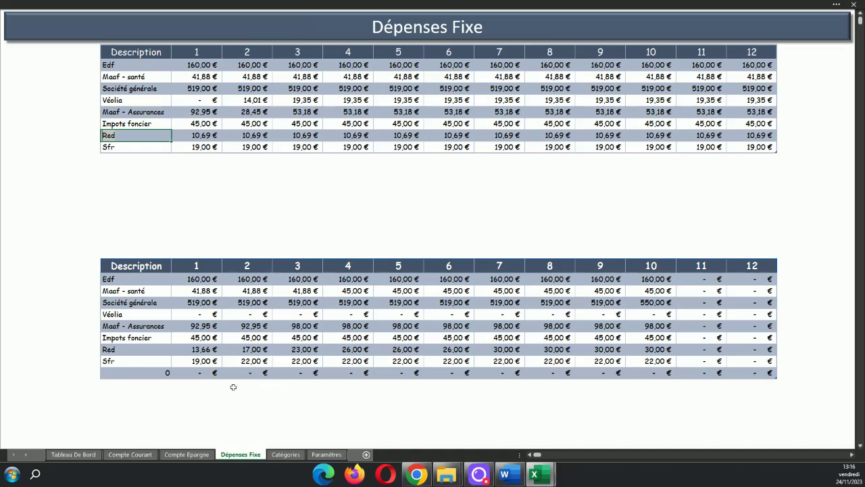
click(159, 422)
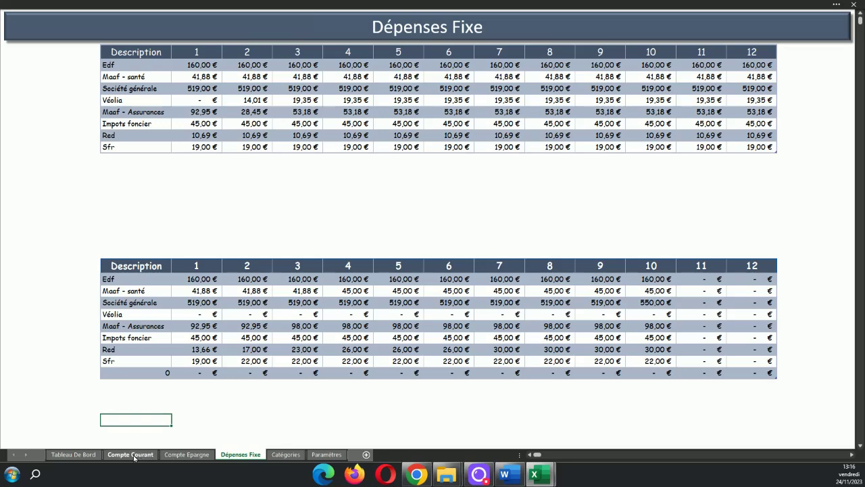
- Set Nombre de mois to 3 in the Fond d'urgence table on the Paramètres sheet and check the Fond d'urgence chart on Tableau De Bord
click(75, 454)
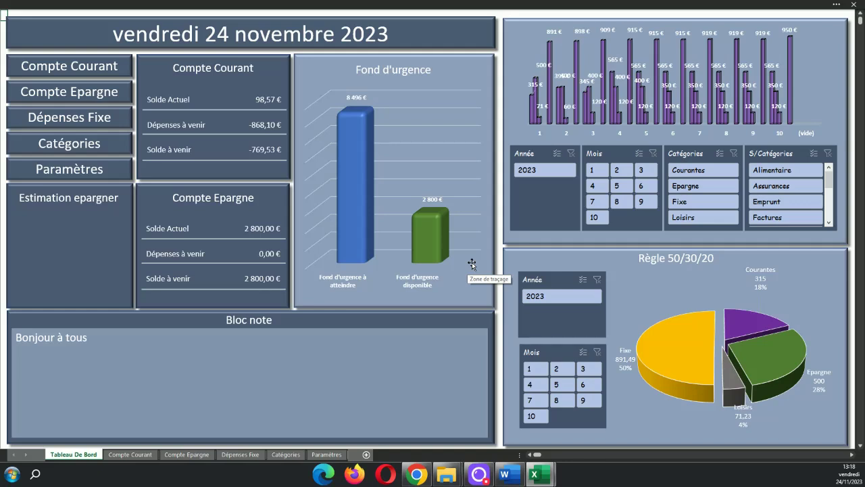
mouse_move(437, 261)
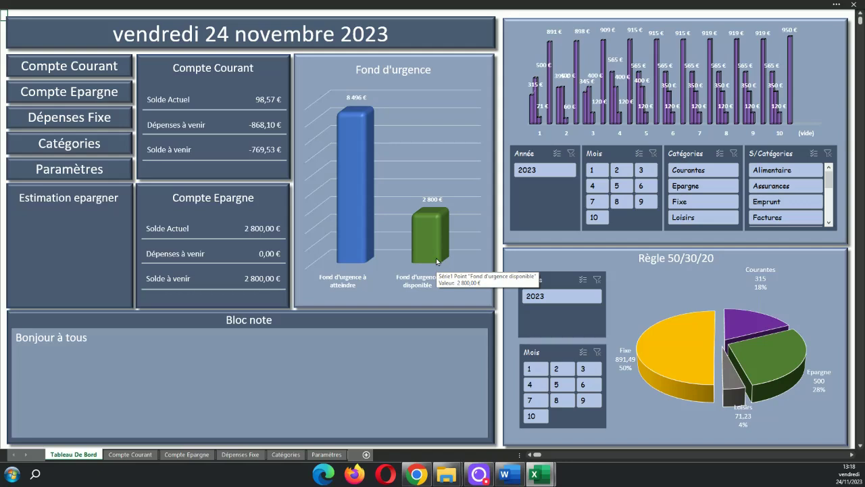
click(327, 454)
click(534, 246)
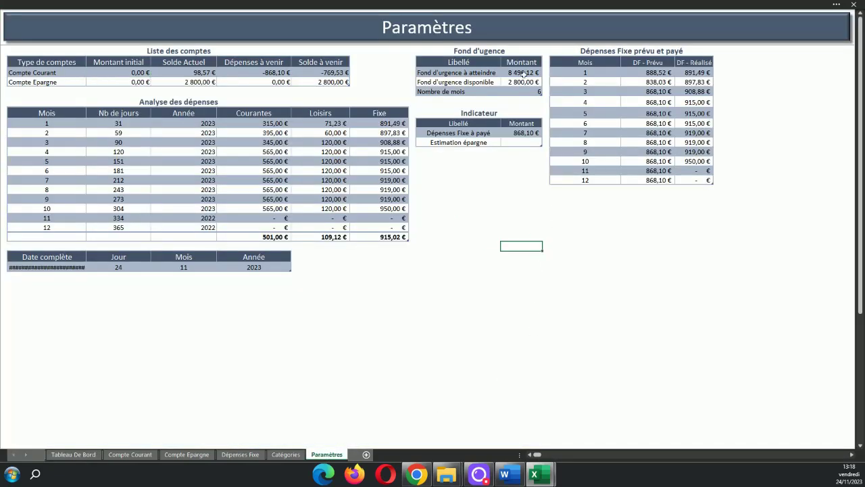
click(517, 91)
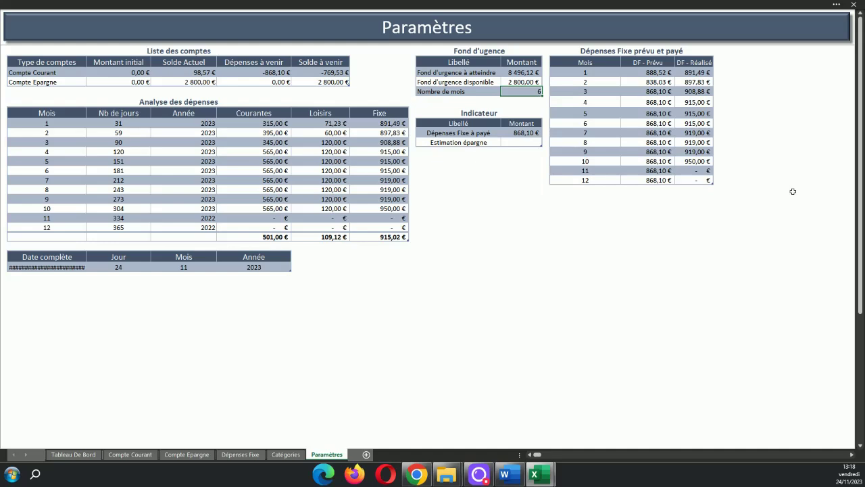
text(3)
click(534, 312)
click(76, 457)
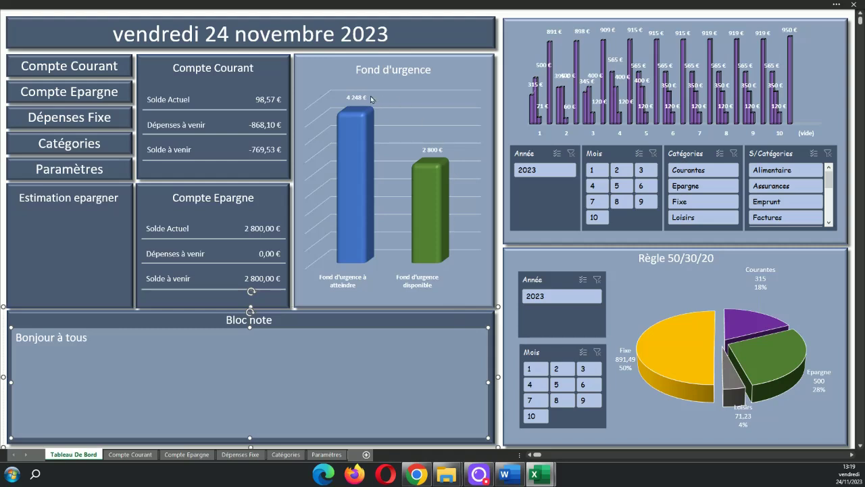
mouse_move(362, 155)
mouse_move(365, 133)
- Filter the dashboard's monthly expense chart to month 1 and the Courantes category, and clear the month filter to compare all months
click(593, 169)
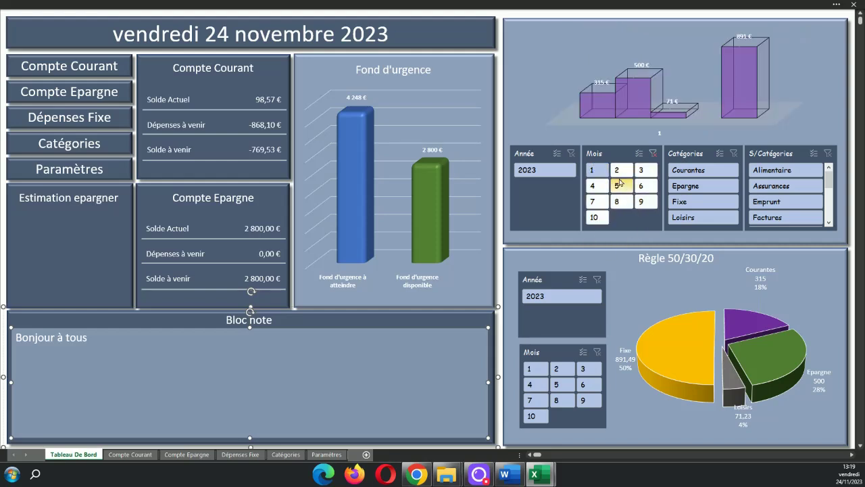
click(709, 172)
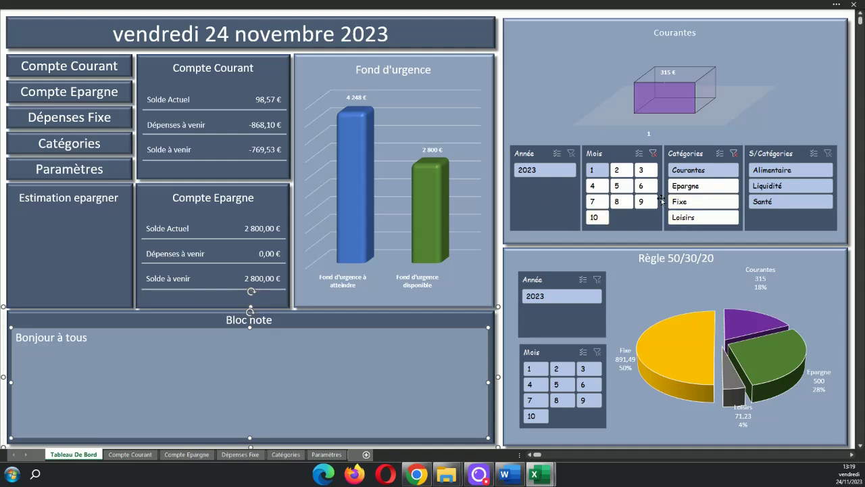
click(652, 154)
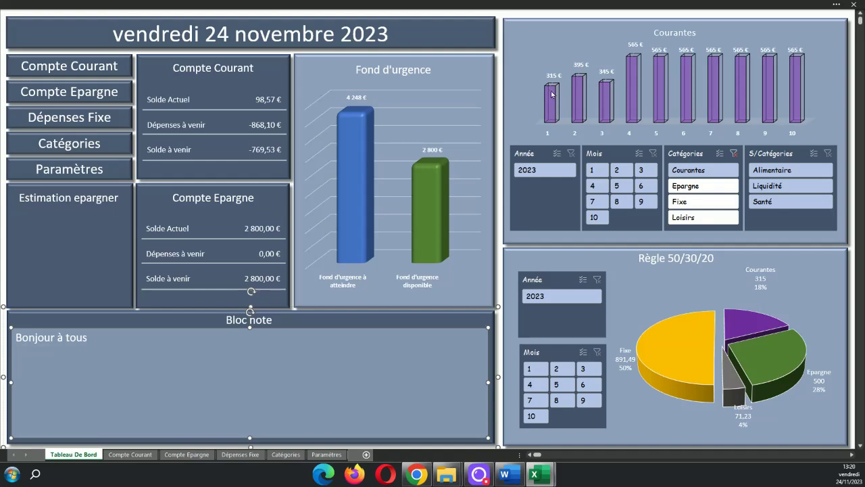
mouse_move(722, 95)
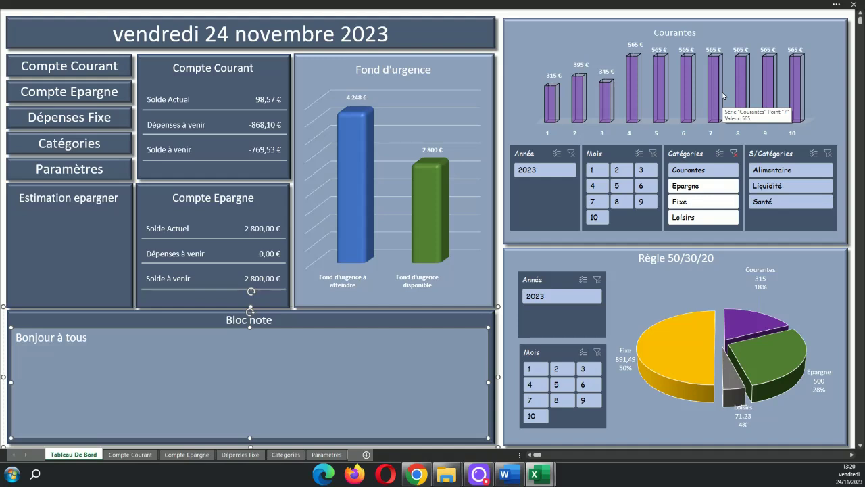
- View the monthly expense chart for the Epargne category and for the Fixe category in turn
click(705, 187)
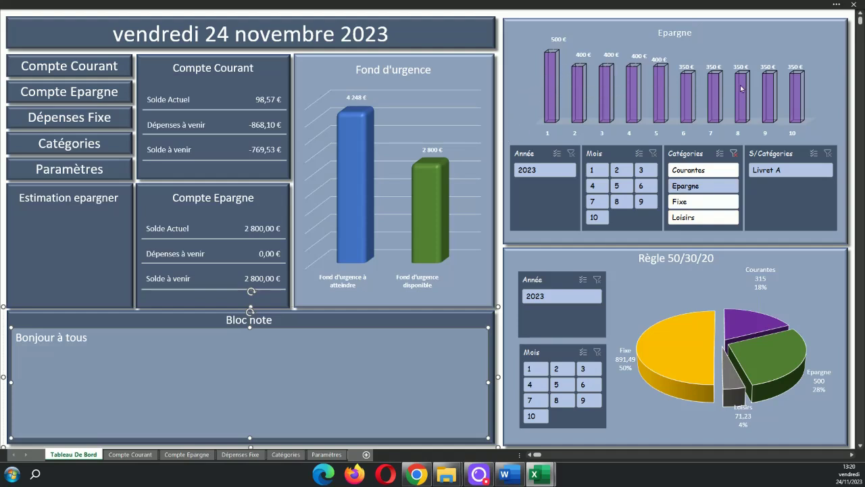
click(700, 203)
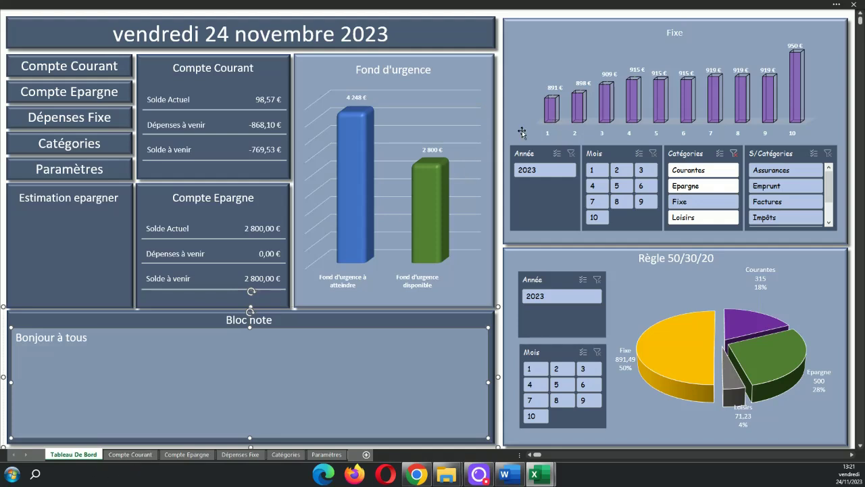
mouse_move(551, 111)
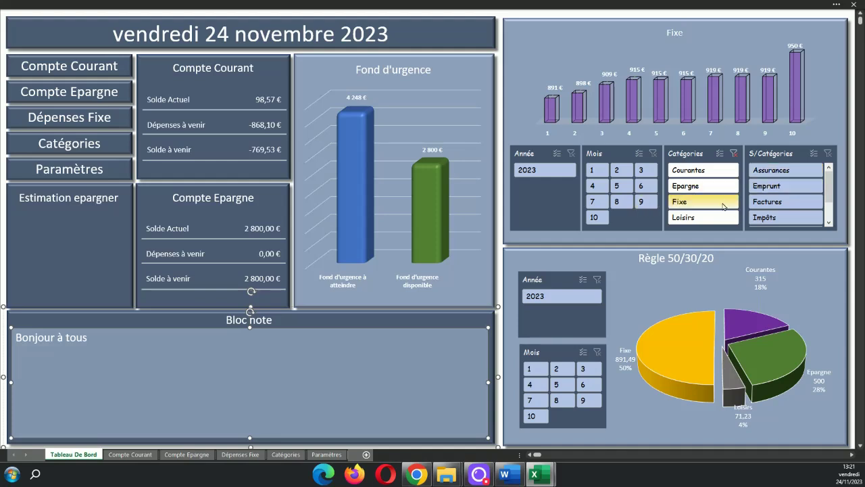
- View the Fixe monthly expense chart for the Assurances, Emprunt, Factures and Impôts subcategories in turn
click(771, 169)
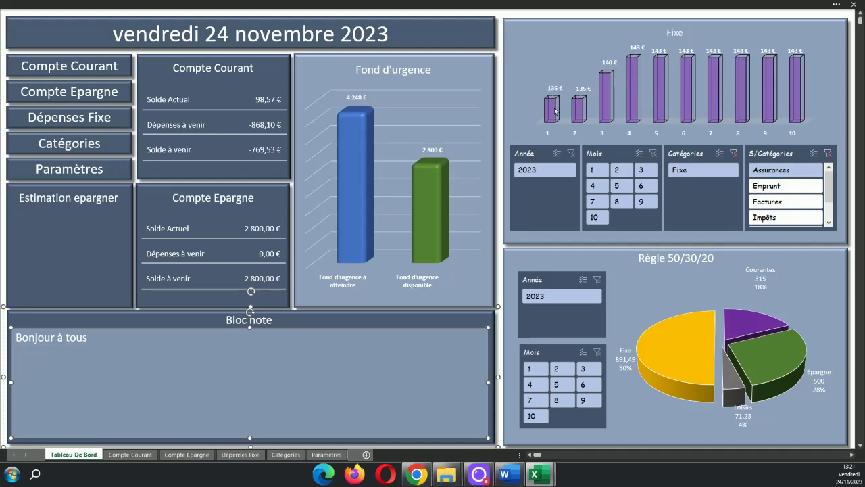
mouse_move(636, 69)
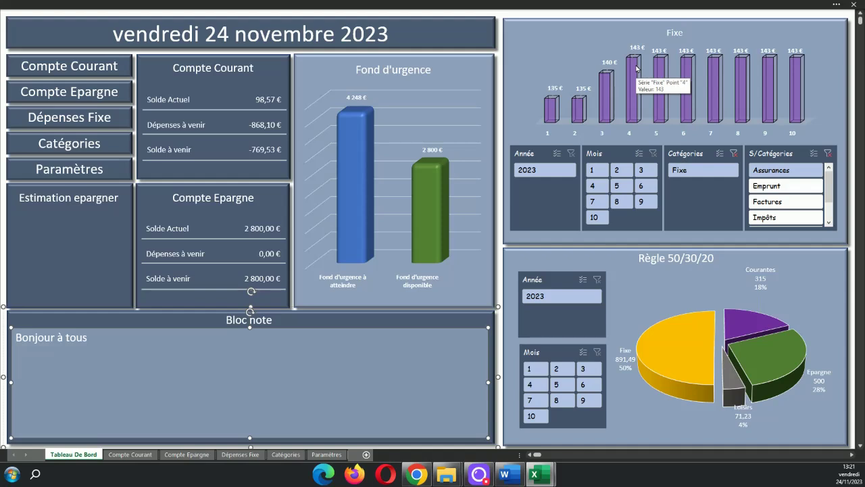
click(767, 189)
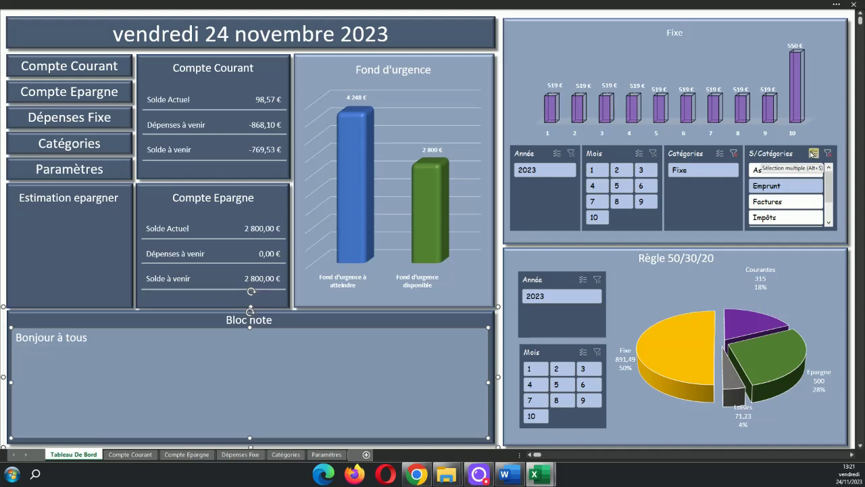
click(787, 205)
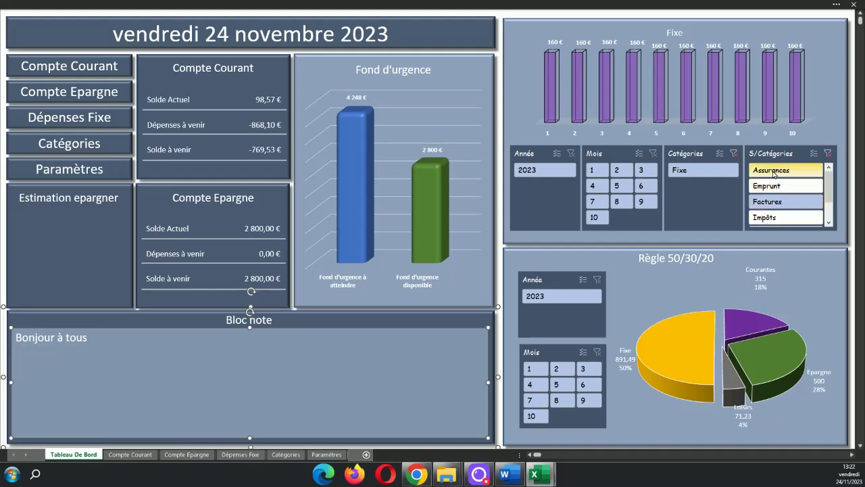
click(782, 219)
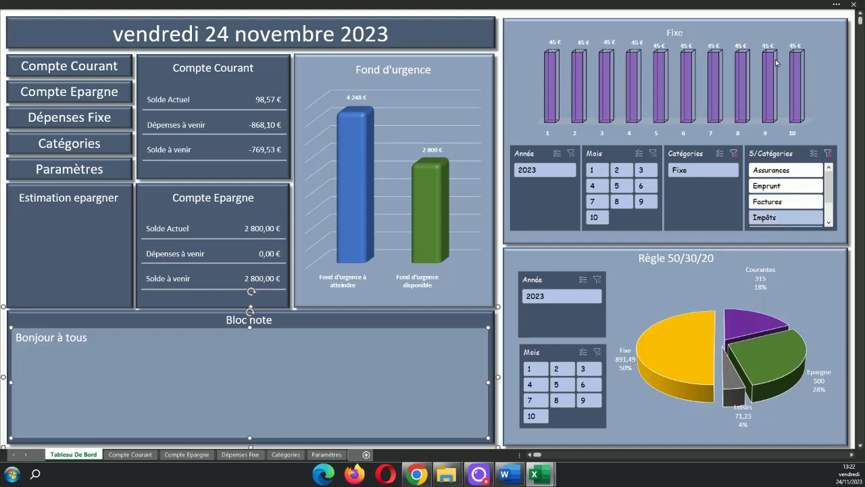
- View the Fixe monthly expense chart for the Internet subcategory and for the Portable subcategory, checking individual month bars
click(829, 223)
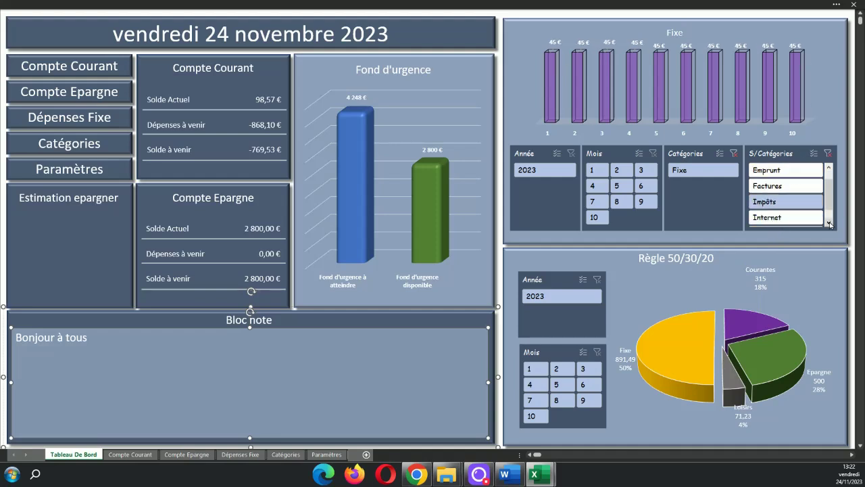
click(784, 217)
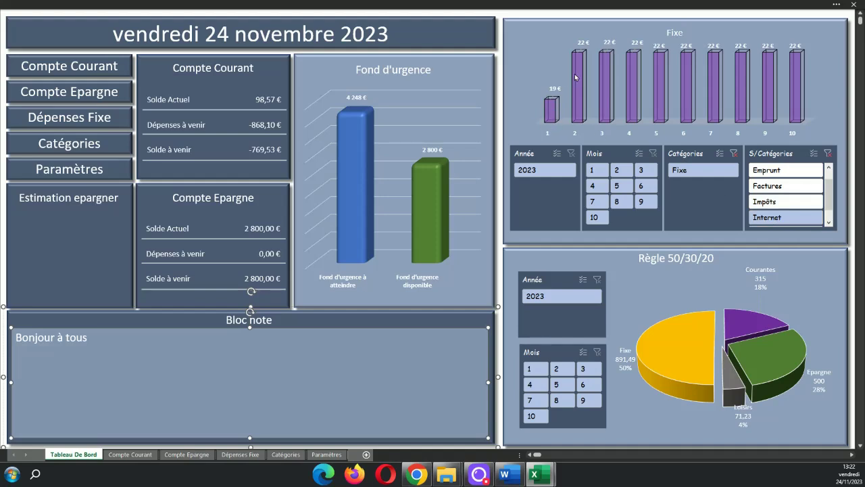
mouse_move(581, 73)
click(830, 224)
click(786, 217)
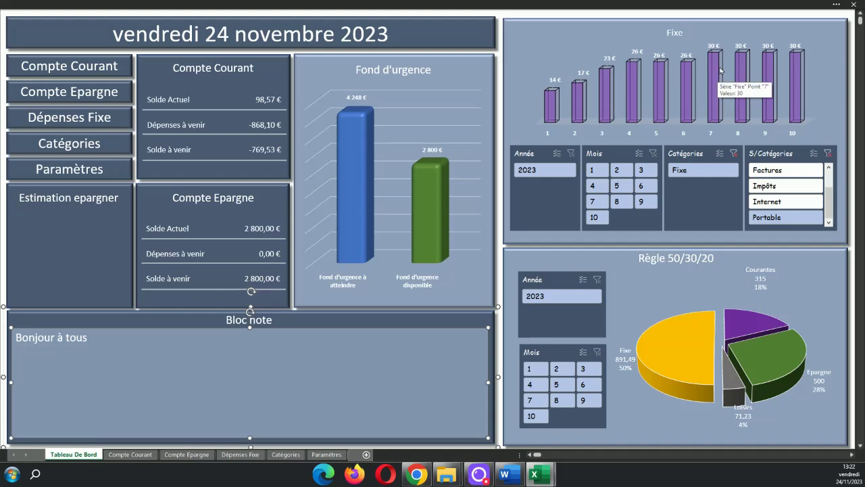
mouse_move(722, 72)
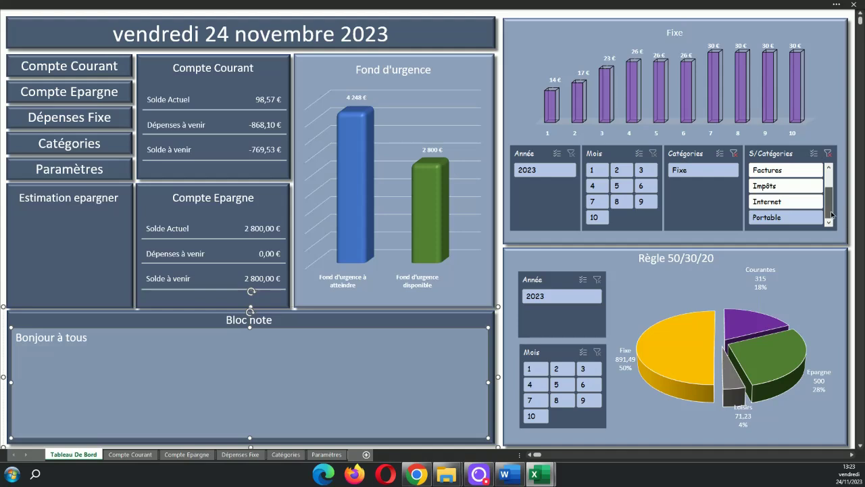
- Using multiple selection, add Assurances, Emprunt, Factures, Impôts and Internet to the subcategory filter and remove Portable
scroll(831, 214, up, 2)
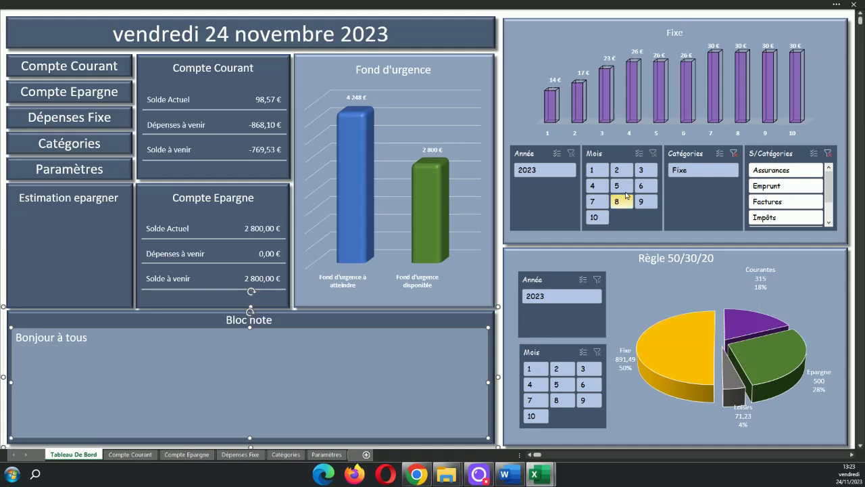
click(815, 155)
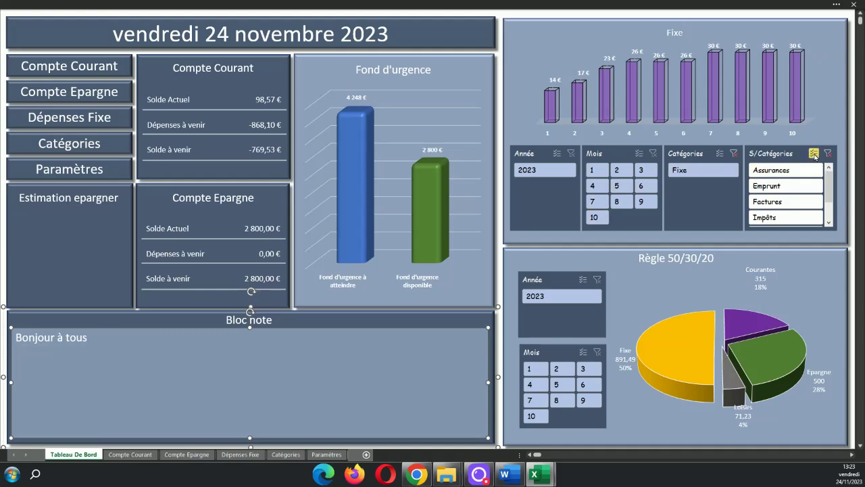
click(802, 170)
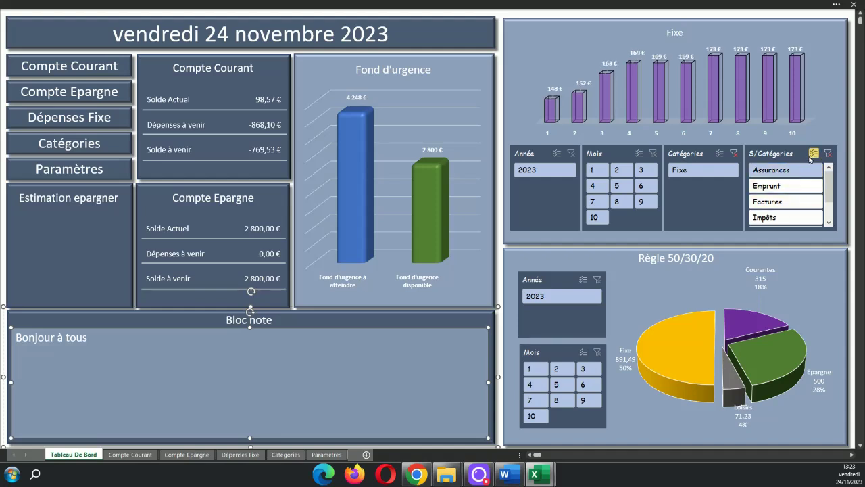
click(790, 186)
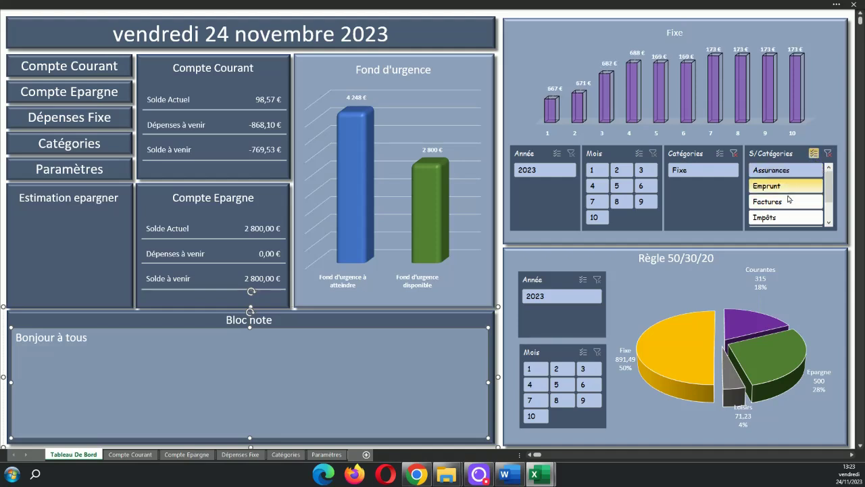
click(784, 202)
click(785, 217)
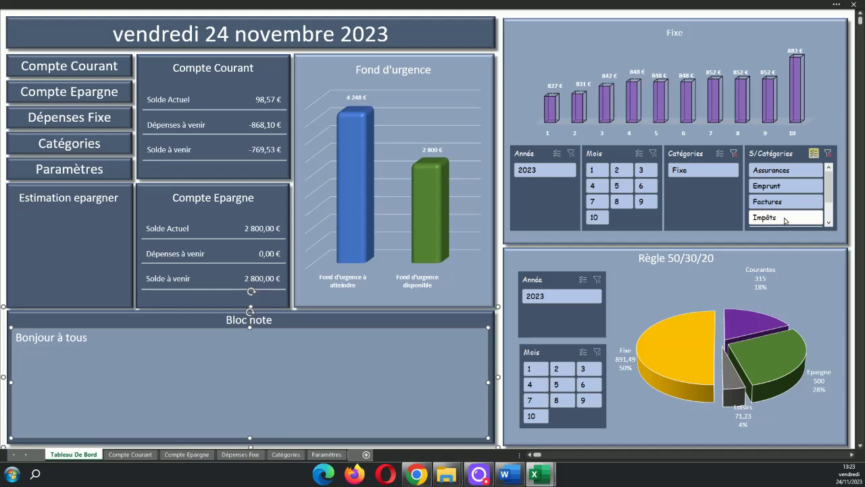
click(830, 223)
click(829, 223)
click(795, 203)
click(795, 218)
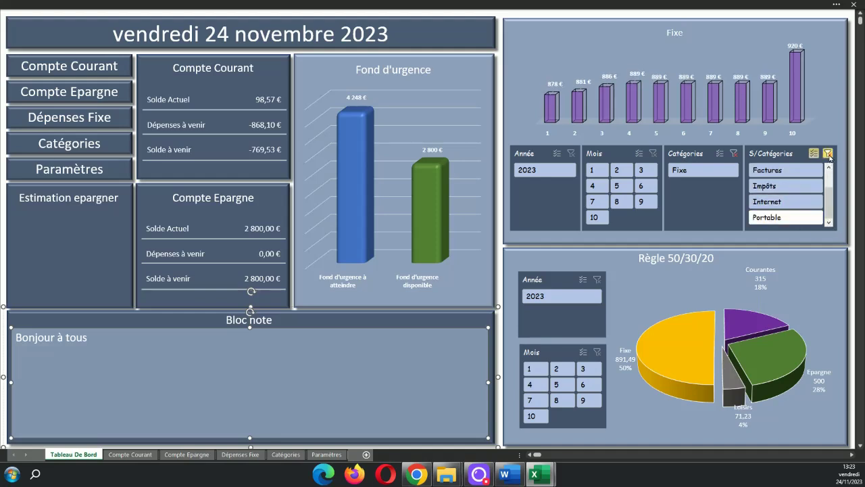
- Clear the subcategory filter, turn off multiple selection and restrict the Fixe chart to Factures alone
click(828, 154)
click(800, 174)
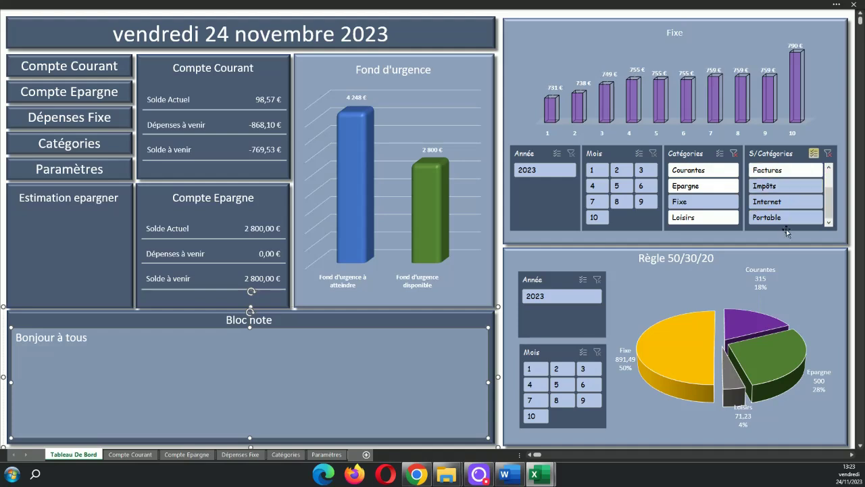
click(814, 154)
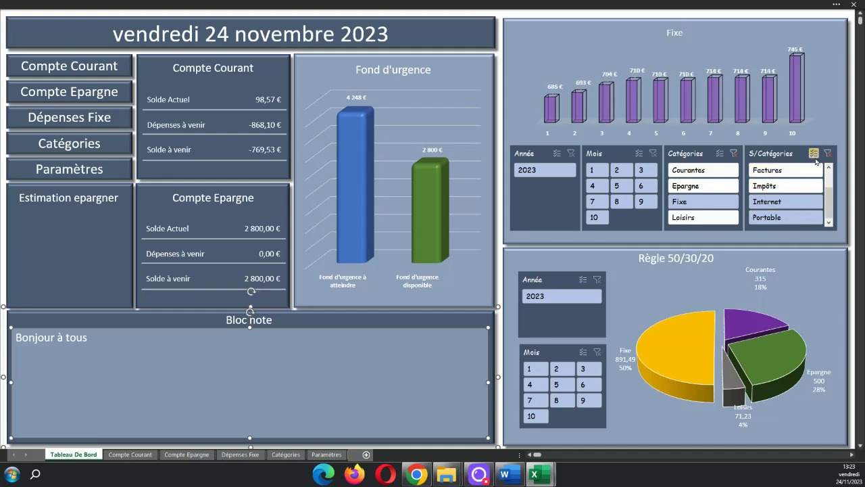
click(795, 175)
click(795, 175)
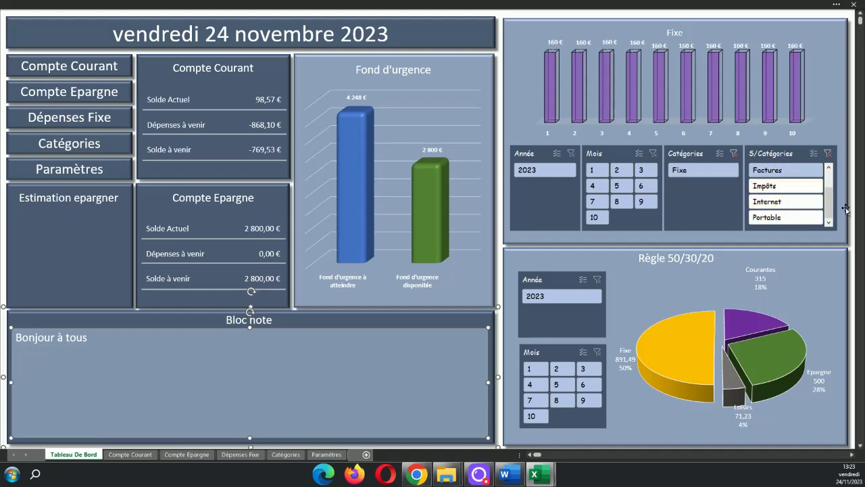
- Add Impôts, Internet and Portable to the Factures filter with multiple selection, and return to Factures alone
click(814, 153)
click(796, 186)
click(796, 202)
click(795, 218)
click(813, 153)
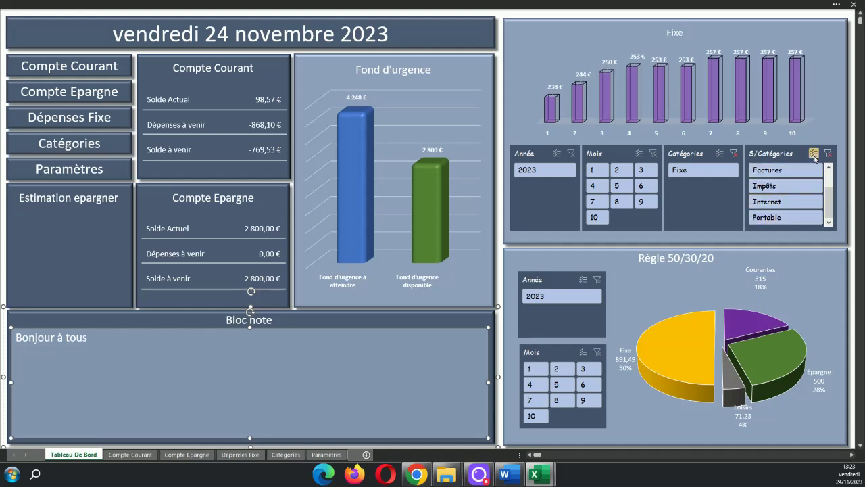
click(791, 171)
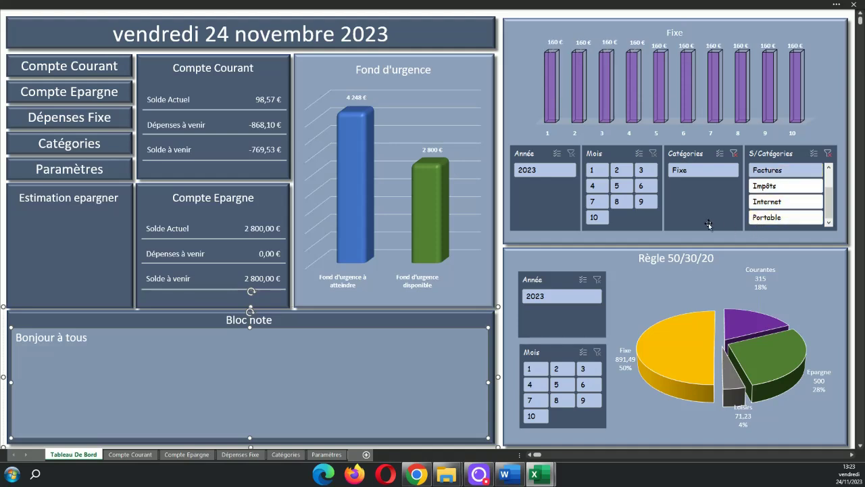
- Clear the Catégories and S/Catégories filters of the monthly expense chart to show all expenses
click(734, 154)
click(828, 154)
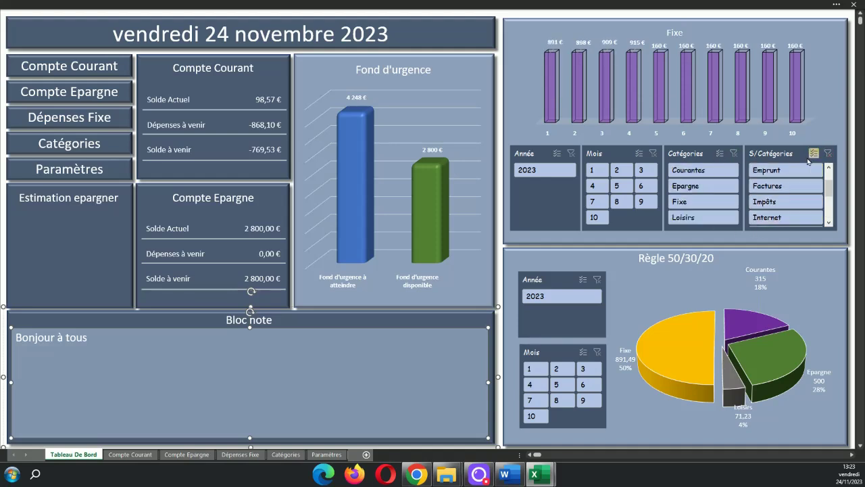
click(654, 157)
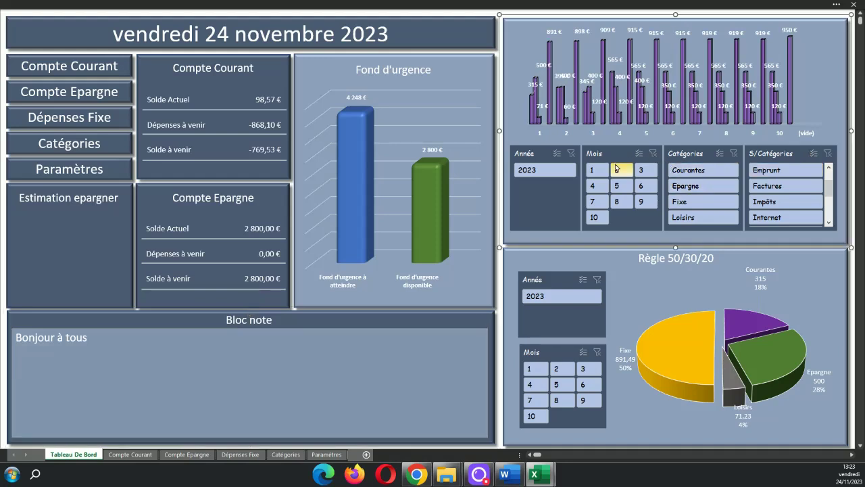
click(573, 156)
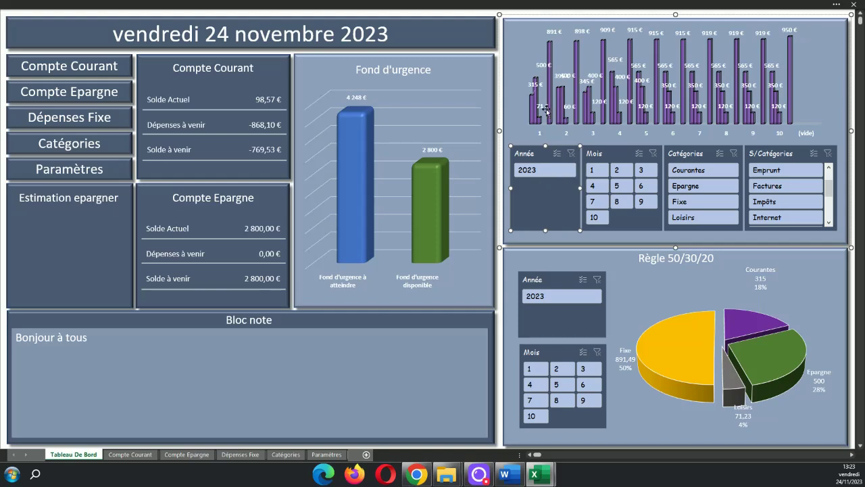
- View the monthly expense chart for the Courantes, Epargne, Fixe and Loisirs categories in turn
click(720, 154)
click(720, 154)
click(711, 174)
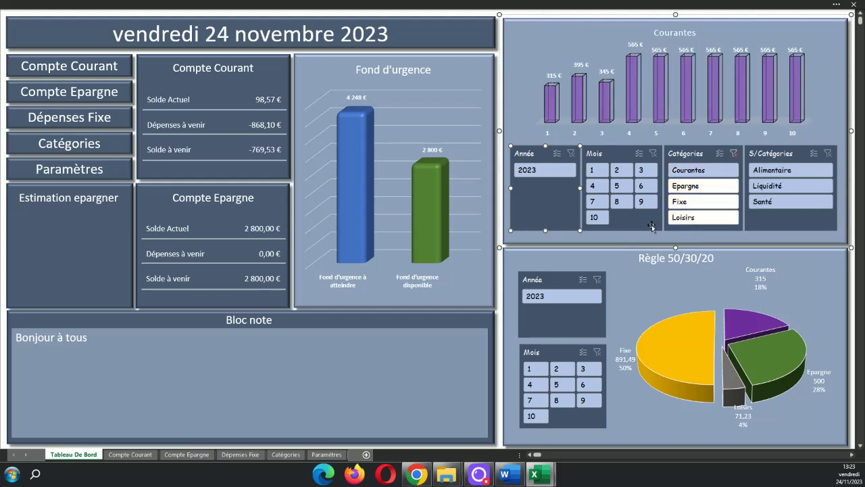
click(705, 190)
click(705, 207)
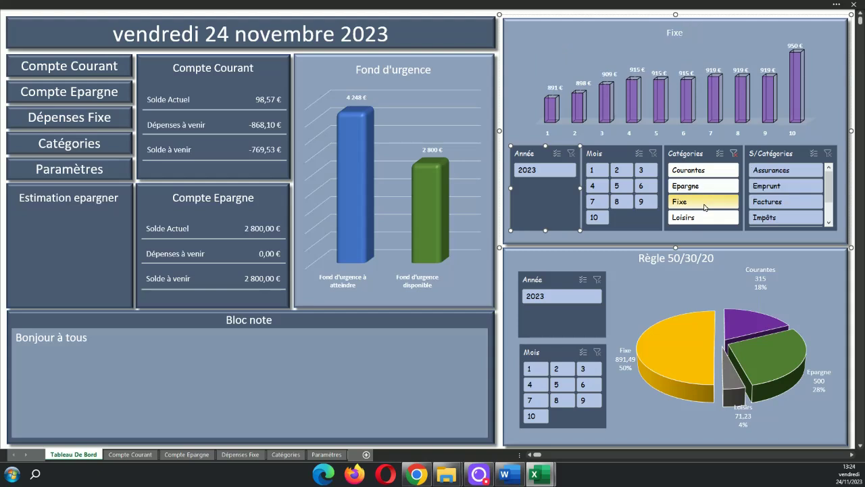
click(705, 219)
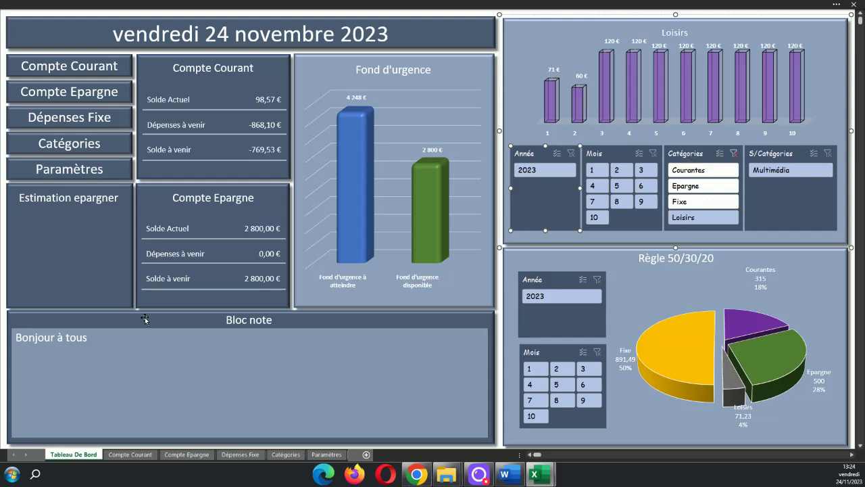
- Examine the last entries and the empty row of the Compte Courant sheet, and return to Tableau De Bord
click(141, 454)
scroll(317, 310, down, 20)
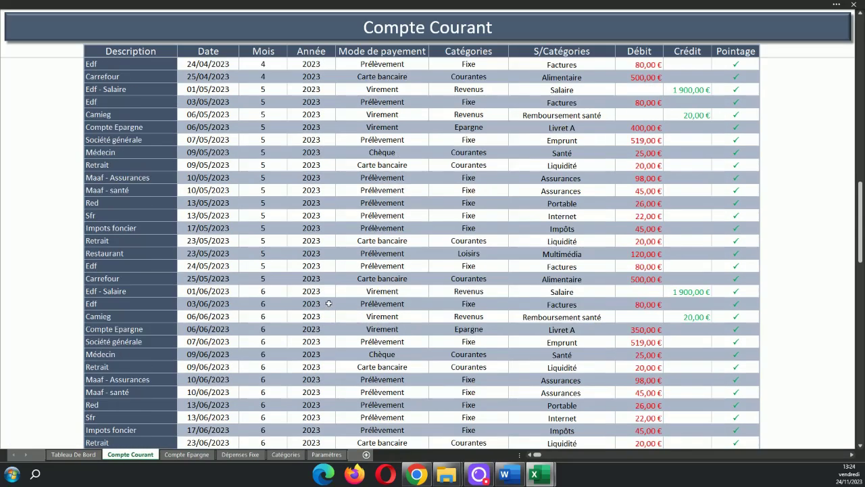
scroll(336, 292, down, 1)
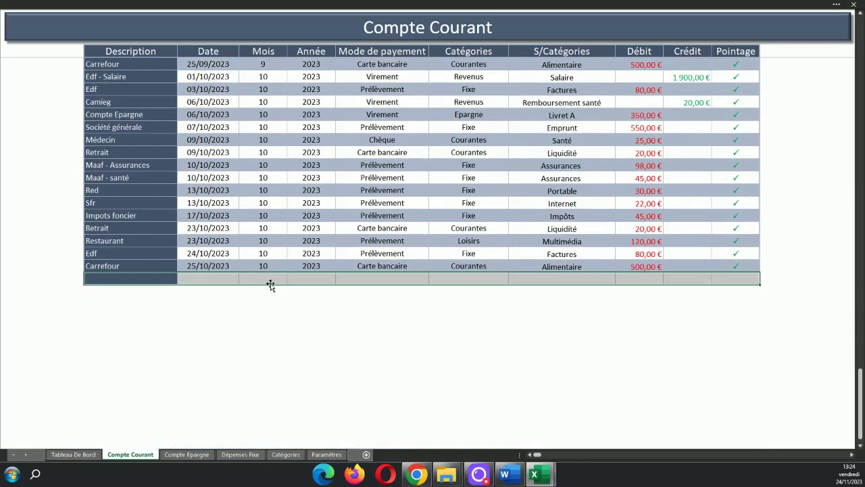
click(148, 281)
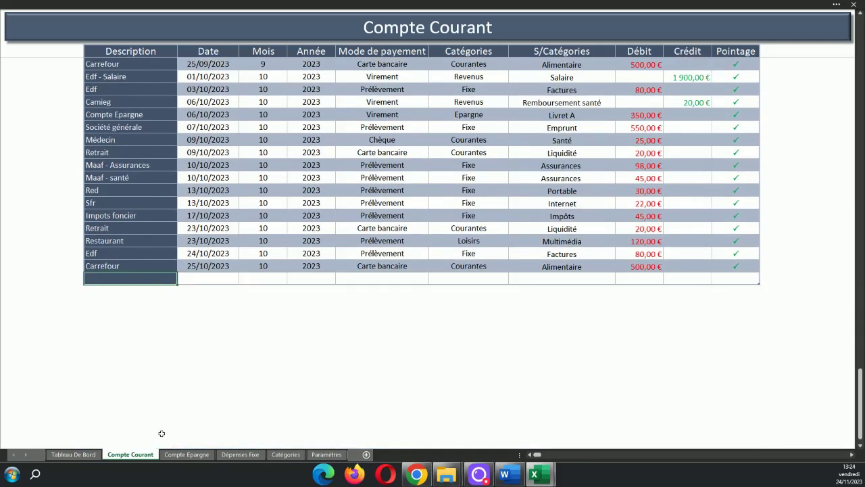
click(88, 456)
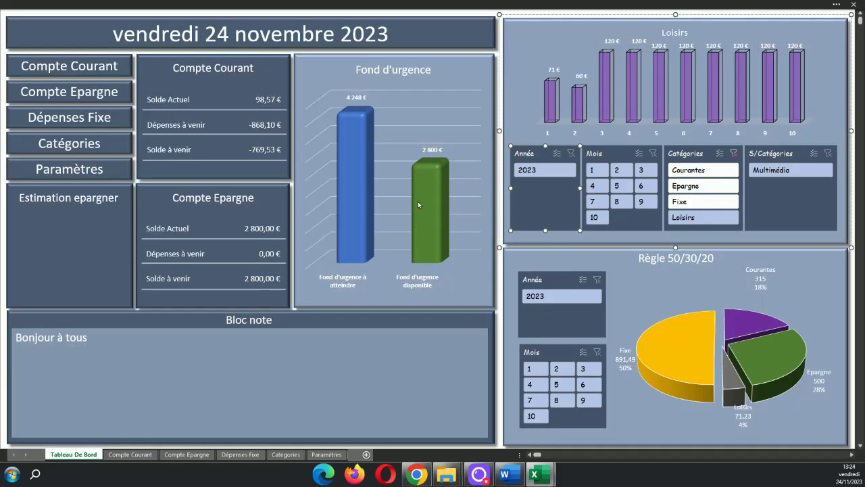
mouse_move(440, 230)
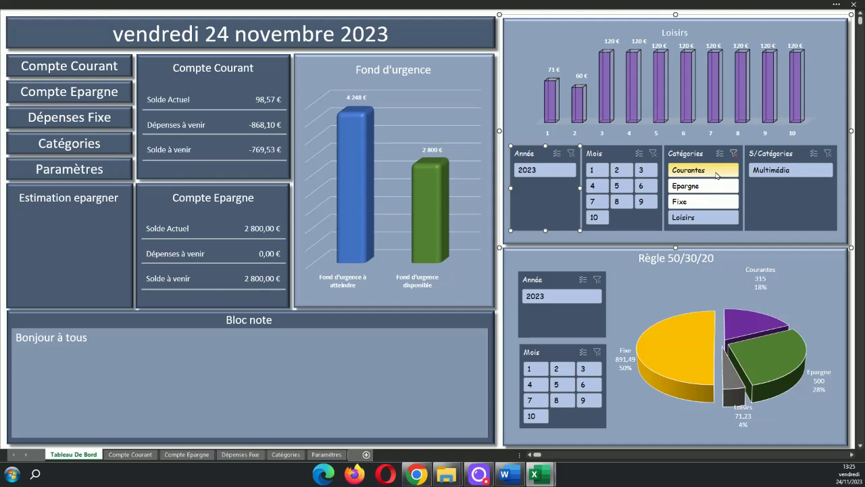
- Filter the Règle 50/30/20 pie chart to month 1 only and select its data labels
click(567, 263)
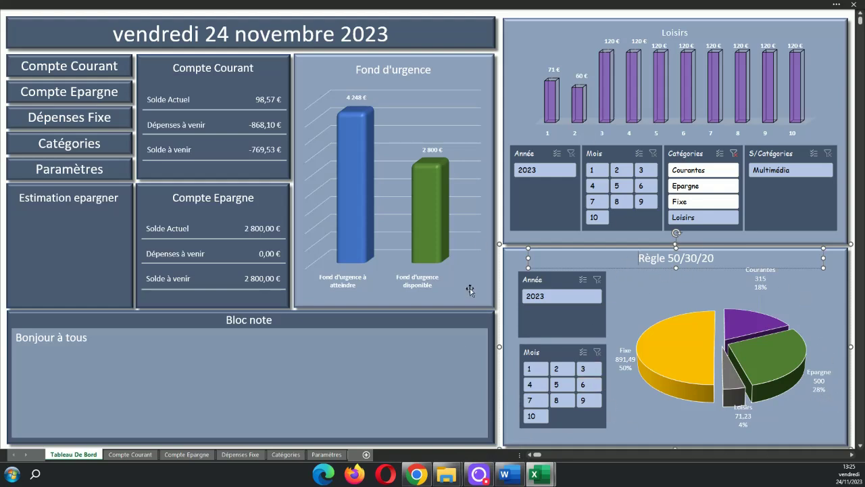
click(582, 352)
click(539, 369)
click(583, 351)
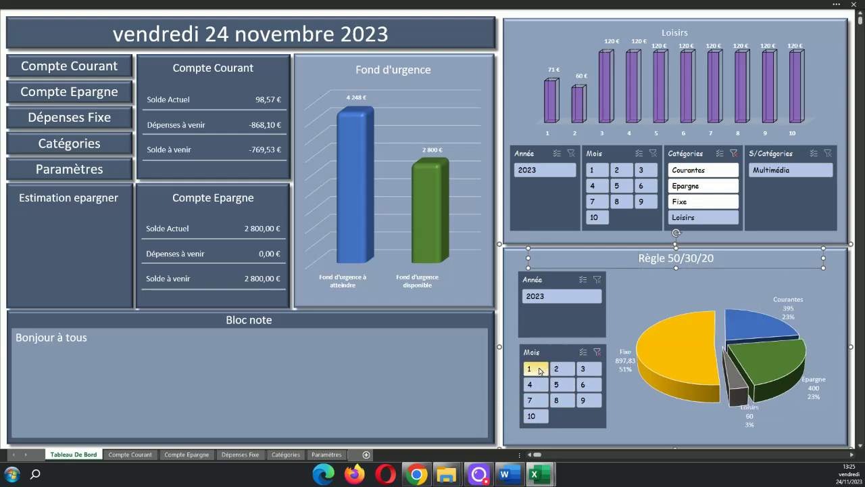
click(538, 369)
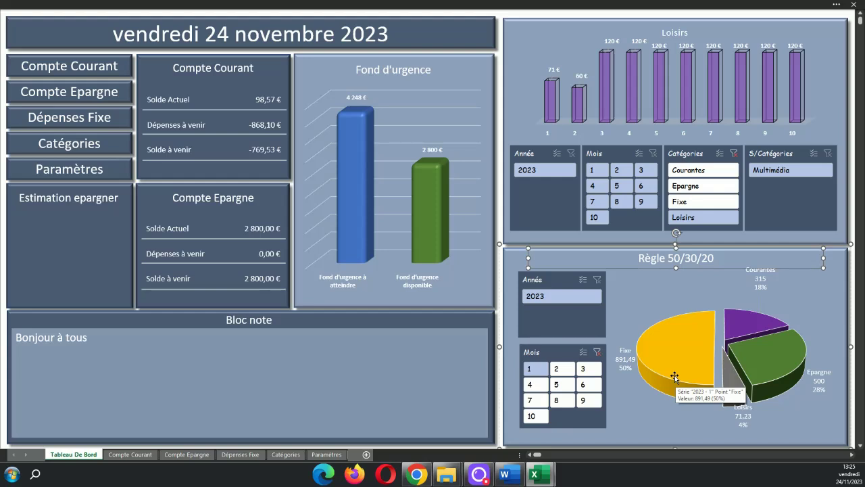
click(766, 288)
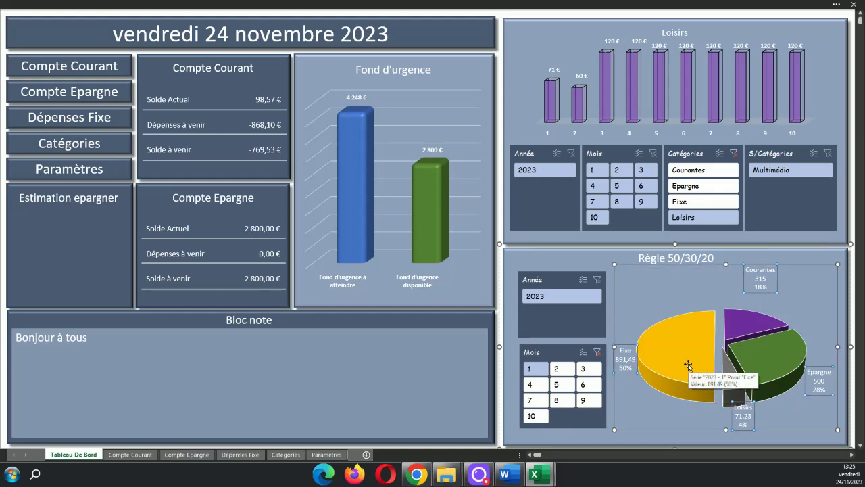
- View the Règle 50/30/20 pie chart for months 2 through 9 in turn using the Mois slicer
click(736, 420)
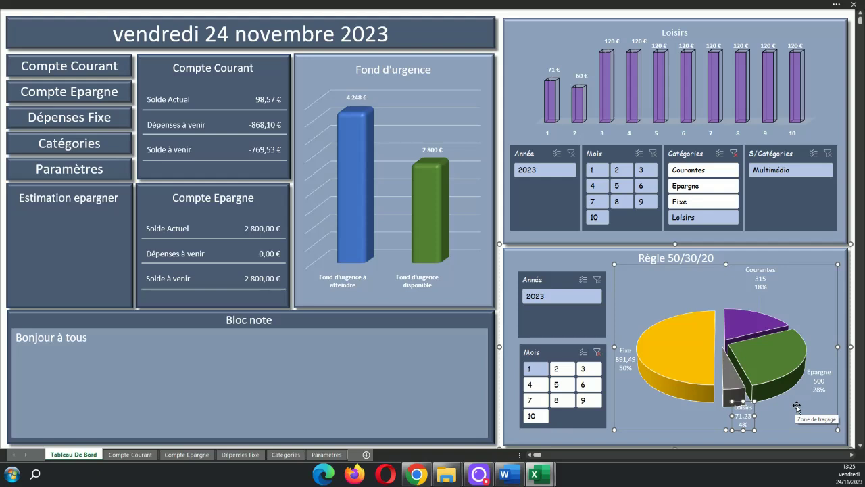
click(820, 390)
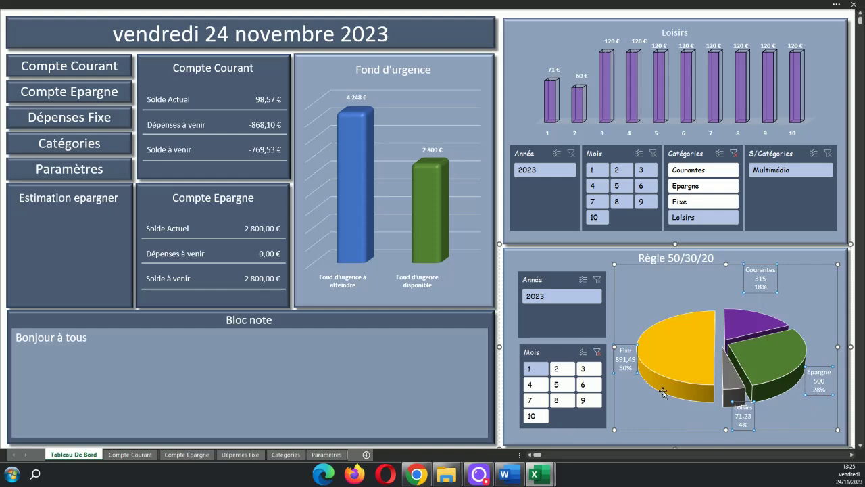
click(562, 369)
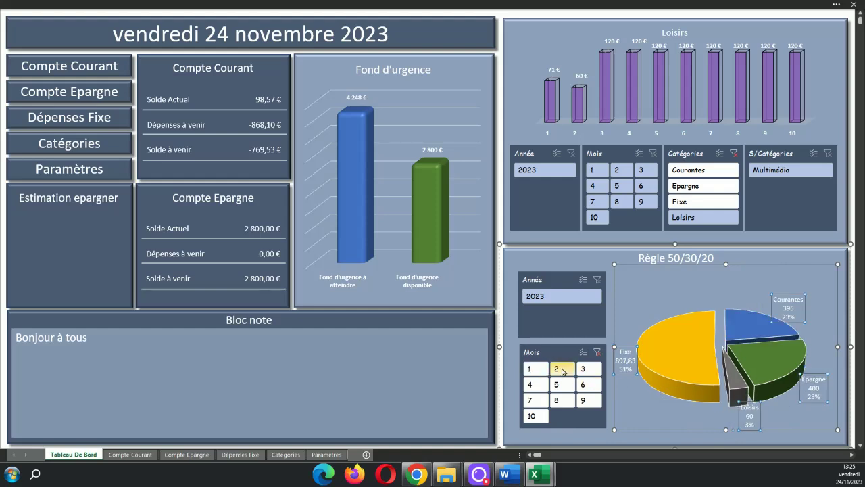
click(582, 369)
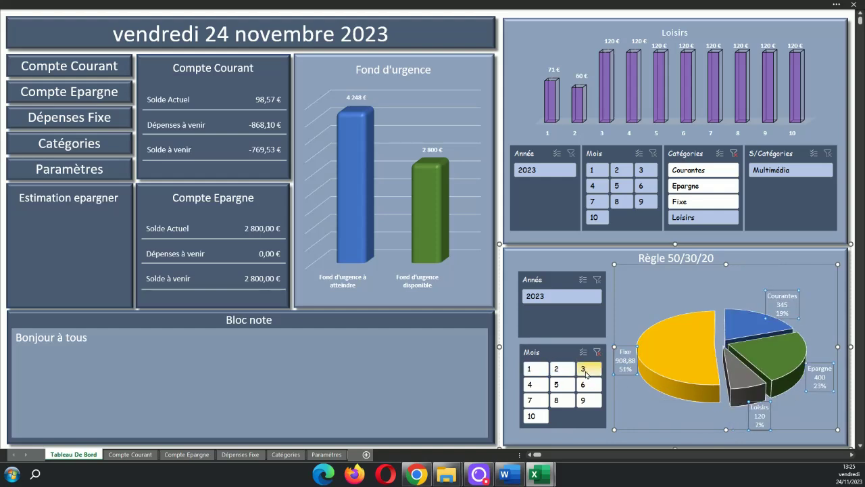
click(540, 384)
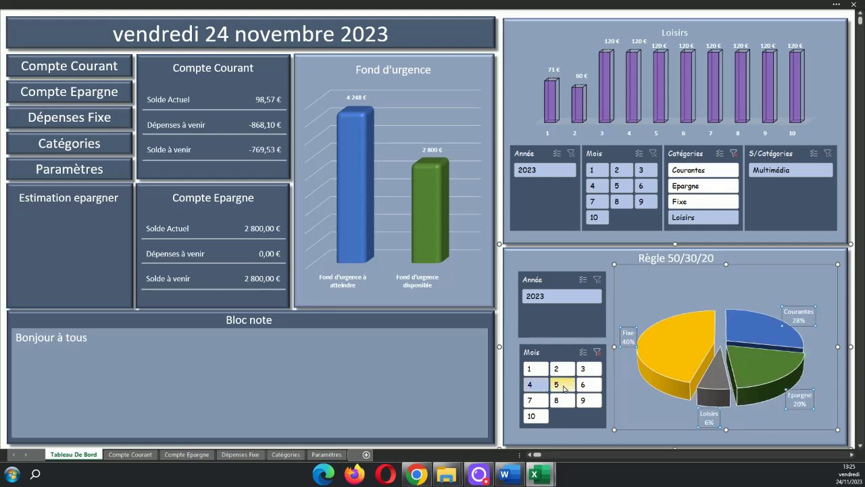
click(564, 387)
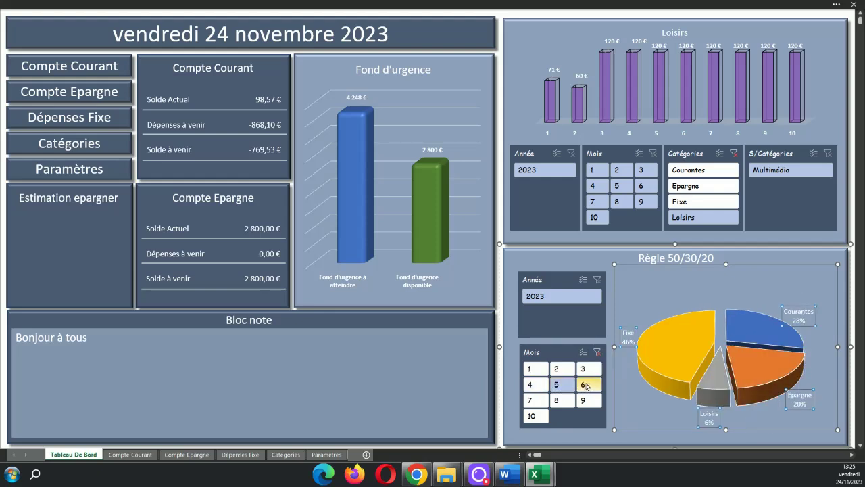
click(585, 385)
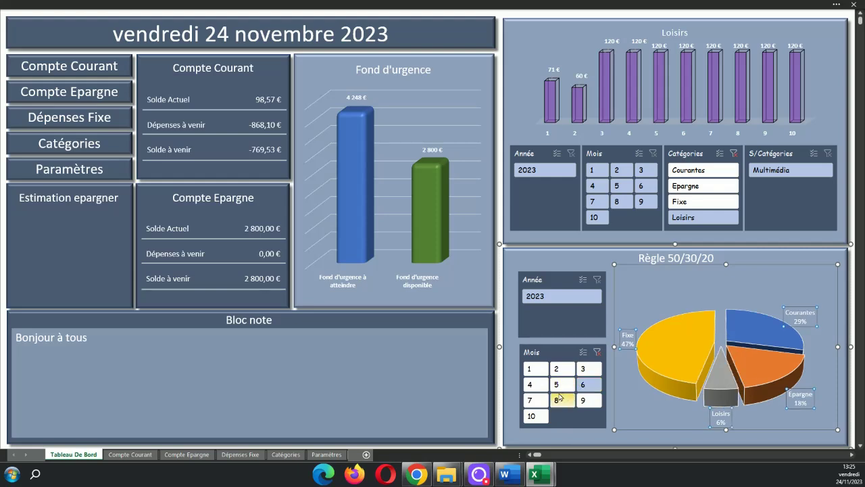
click(544, 399)
click(565, 400)
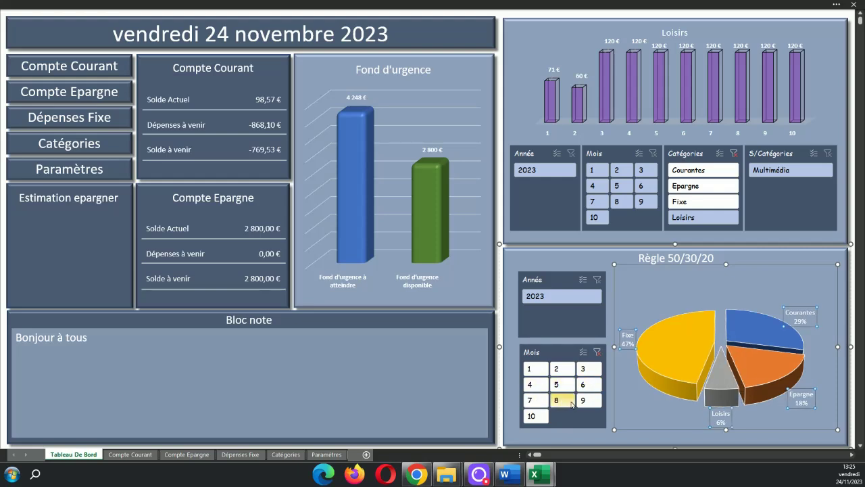
click(597, 400)
- Enable multiple selection in the Règle 50/30/20 Mois slicer, clear its filter, and exclude month 1
click(583, 352)
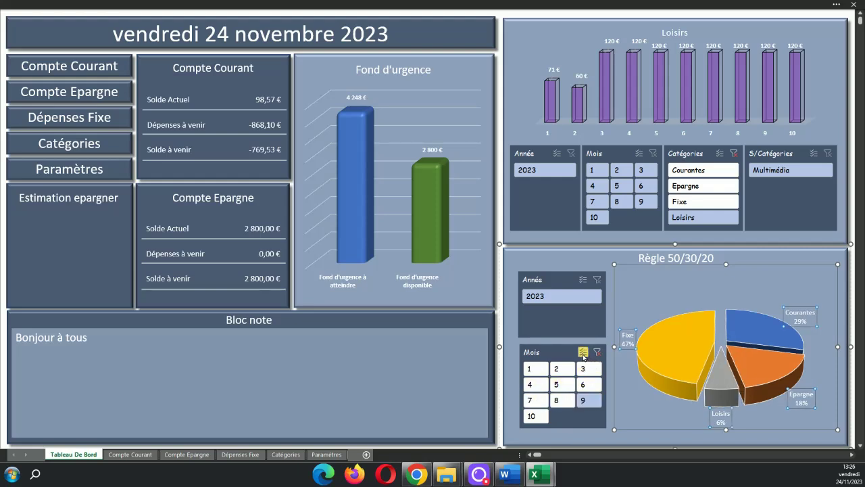
click(597, 353)
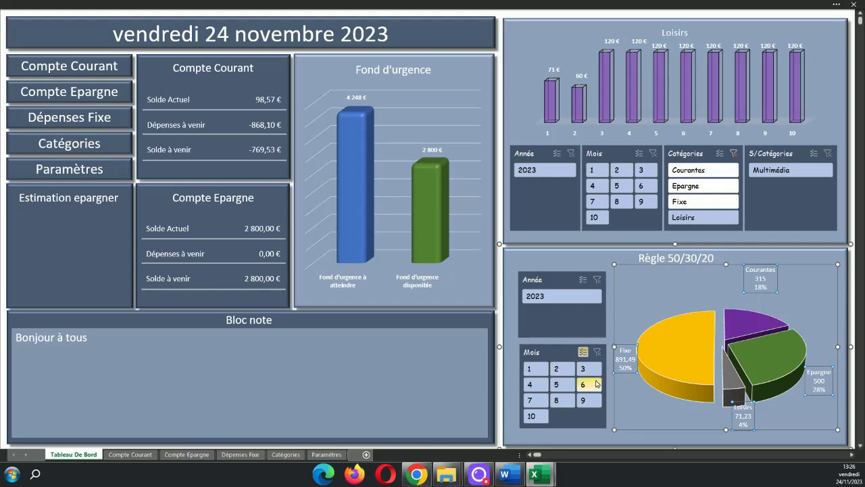
mouse_move(666, 371)
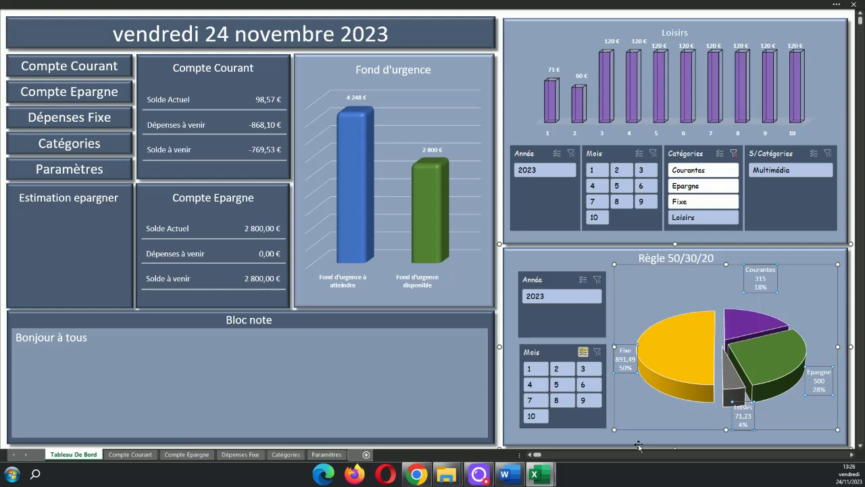
click(582, 353)
click(583, 353)
click(594, 354)
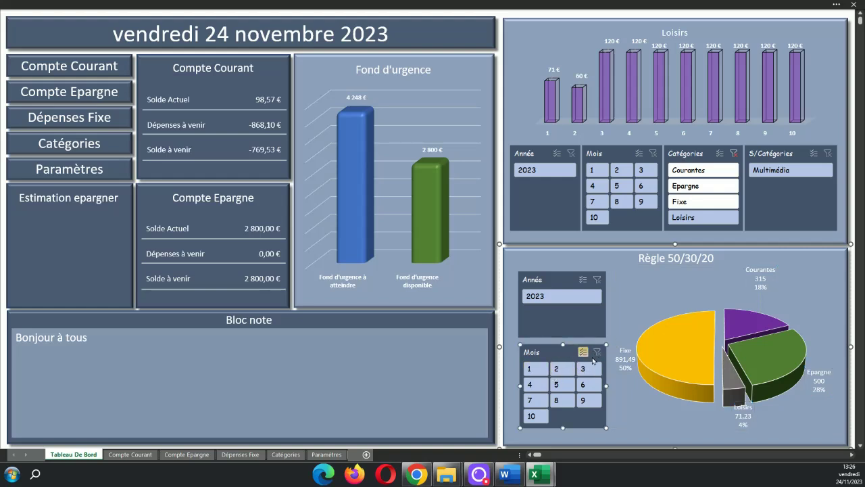
click(540, 370)
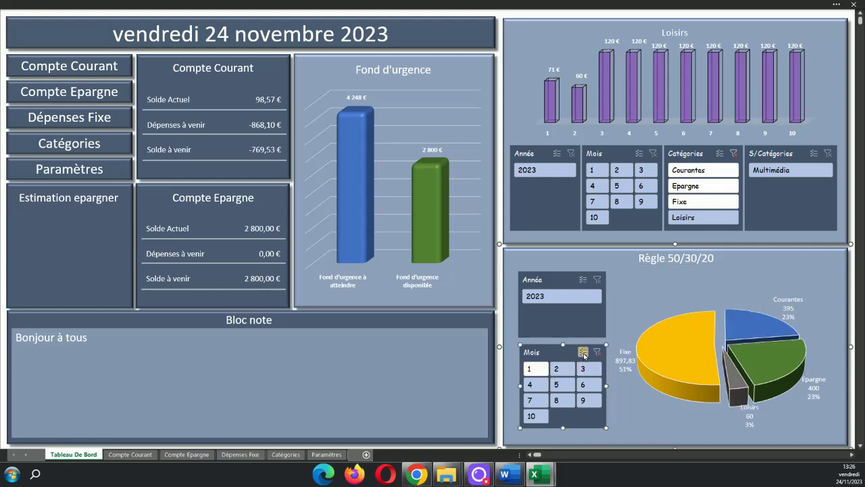
- View the Règle 50/30/20 pie chart for months 1, 2, 3 and 4 in turn, leaving month 4 filtered
click(543, 371)
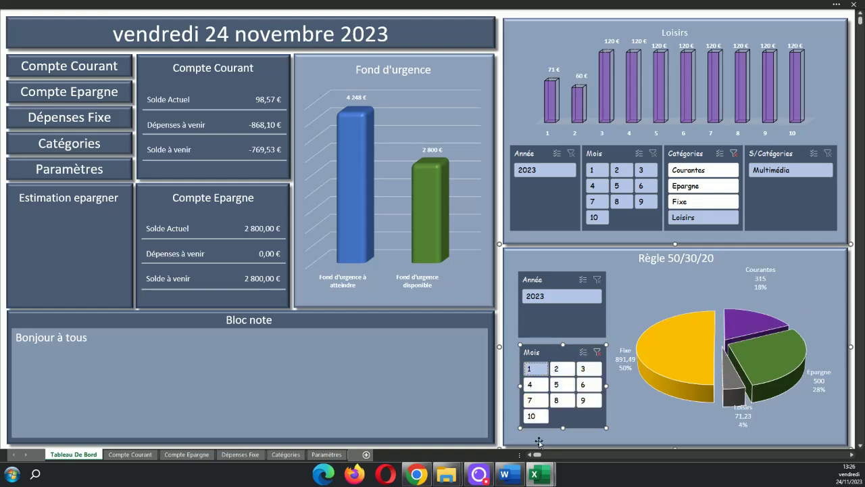
click(563, 373)
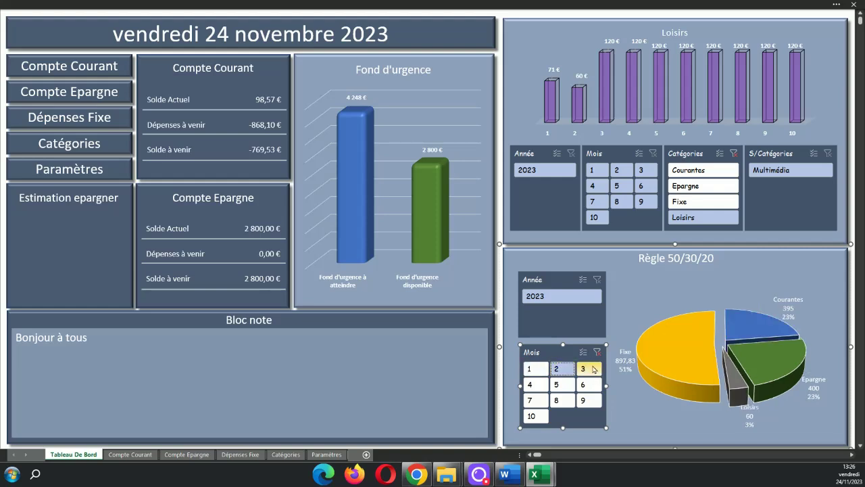
click(589, 370)
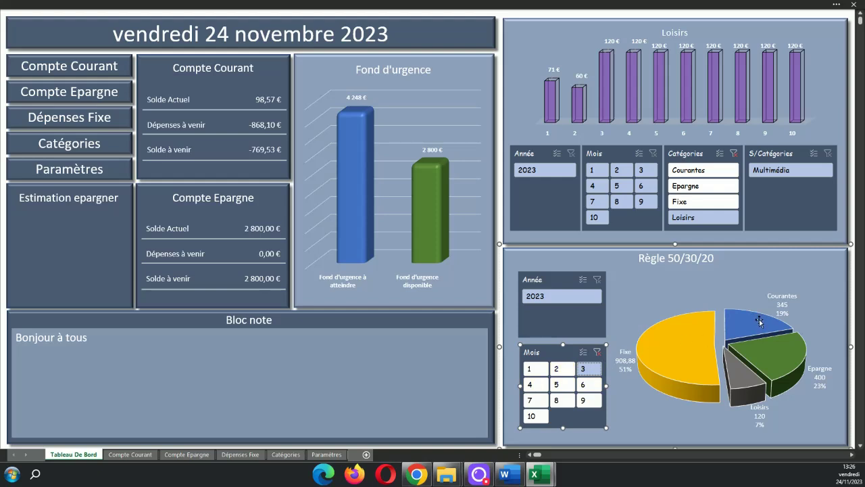
click(531, 384)
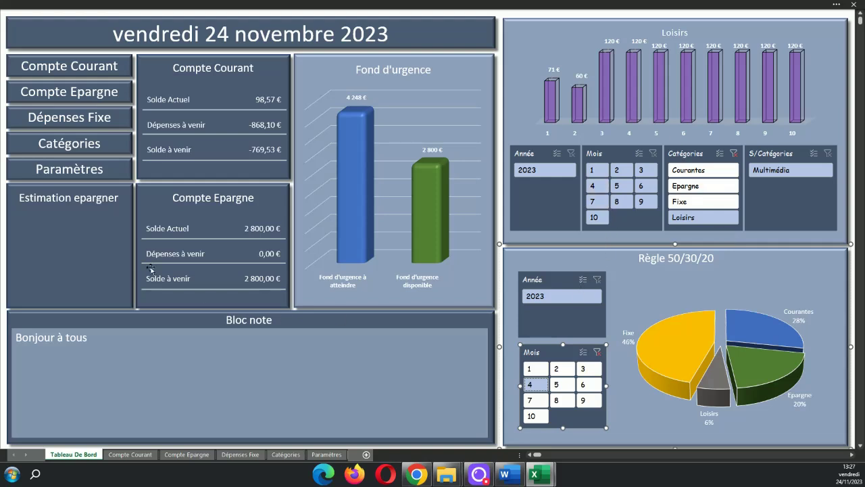
click(331, 390)
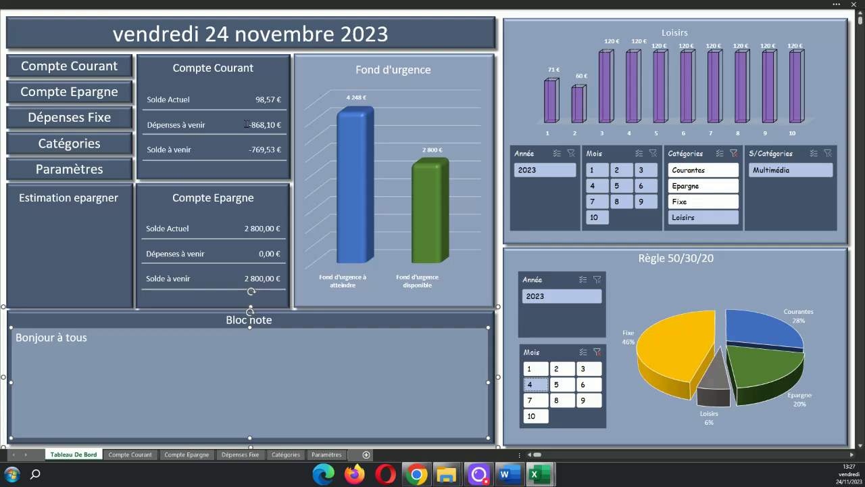
- Examine the month 11 amounts on the Dépenses Fixe sheet against Dépenses à venir on Tableau De Bord
click(253, 458)
click(787, 192)
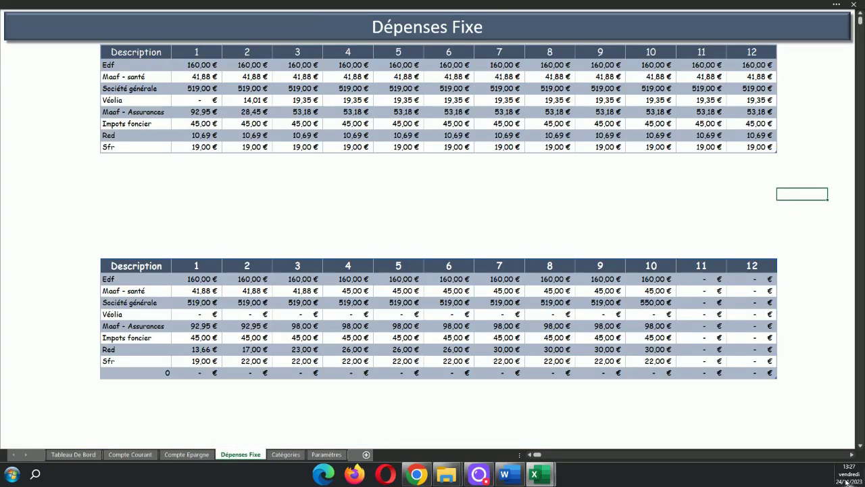
drag(699, 64, 709, 152)
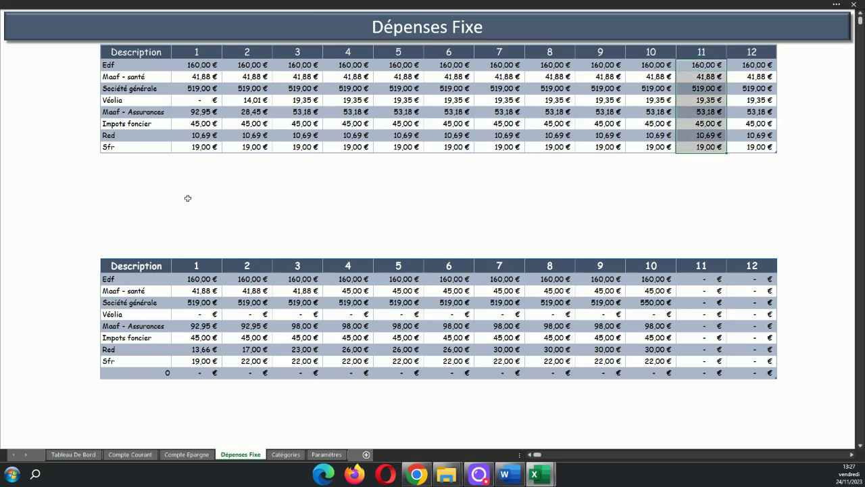
click(73, 454)
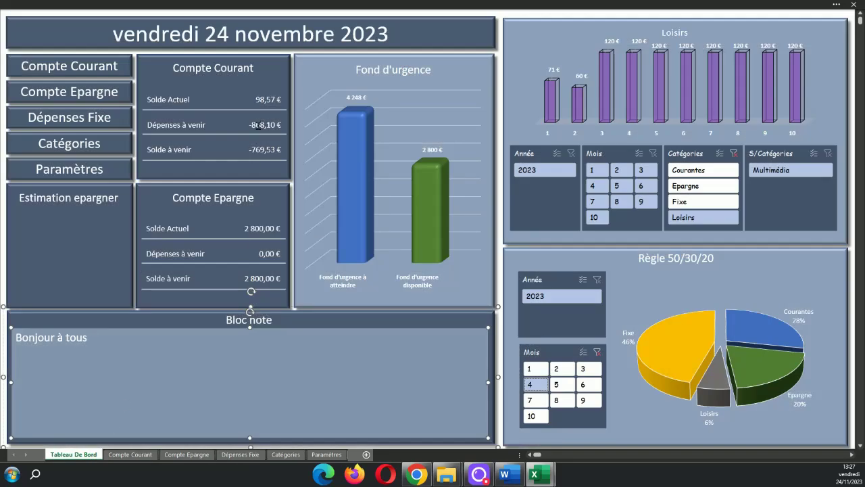
click(246, 457)
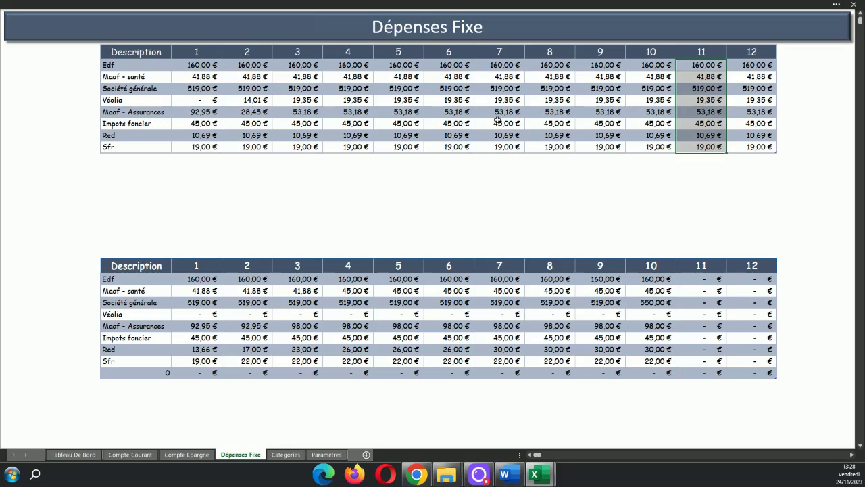
click(79, 455)
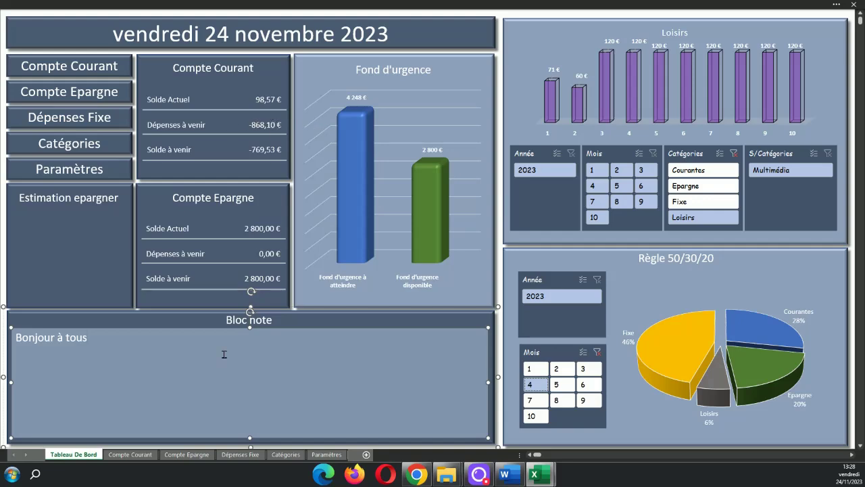
- Examine the Pointage column and its empty last row on the Compte Courant sheet, and return to Tableau De Bord
click(149, 455)
click(741, 277)
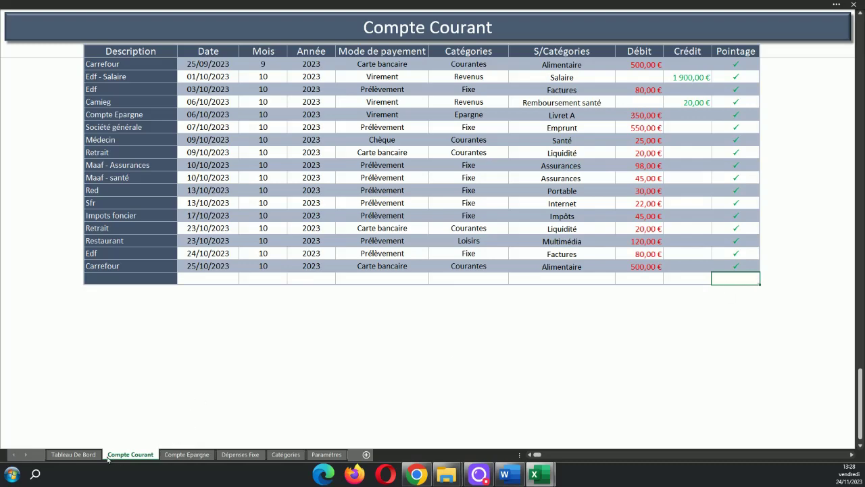
click(87, 455)
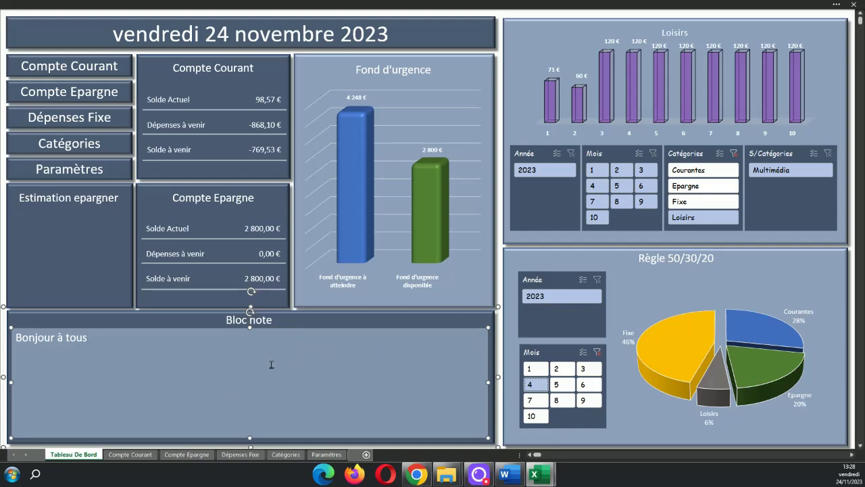
- Remove the Pointage check from the 10/07/2023 entry on the Compte Epargne sheet and view Tableau De Bord
click(167, 456)
click(753, 138)
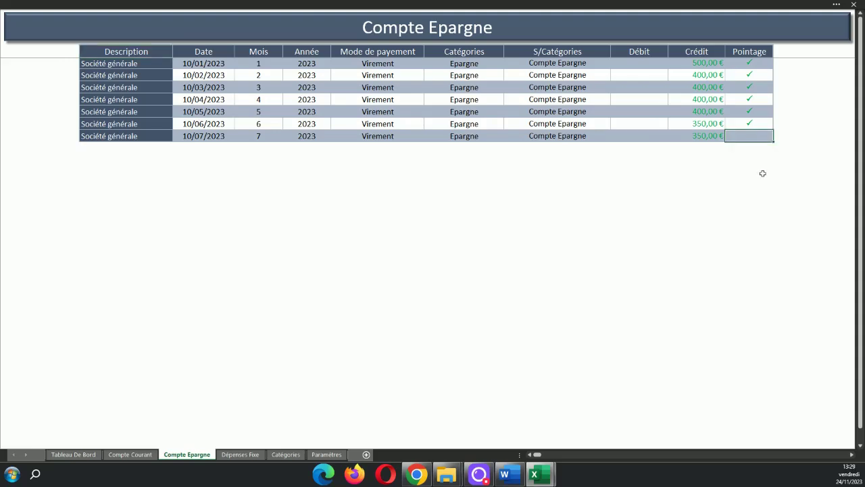
click(130, 455)
click(73, 454)
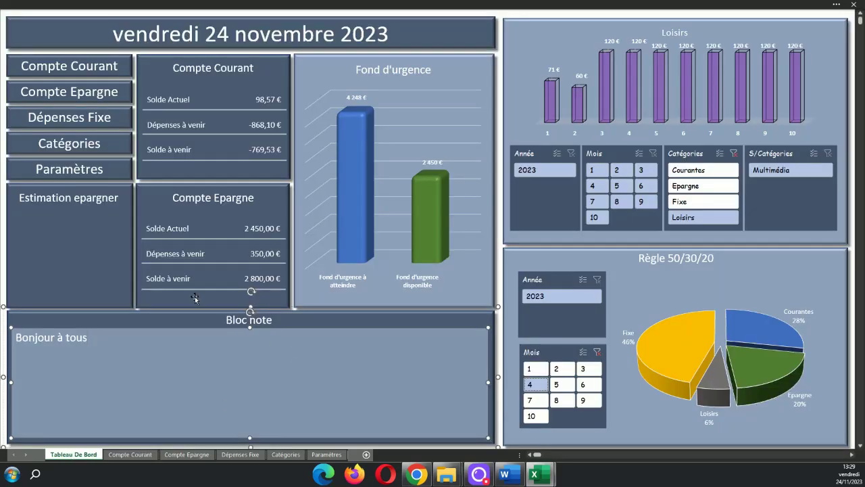
- Restore the Pointage check with P on the 10/07/2023 Compte Epargne entry and return to Tableau De Bord
click(194, 455)
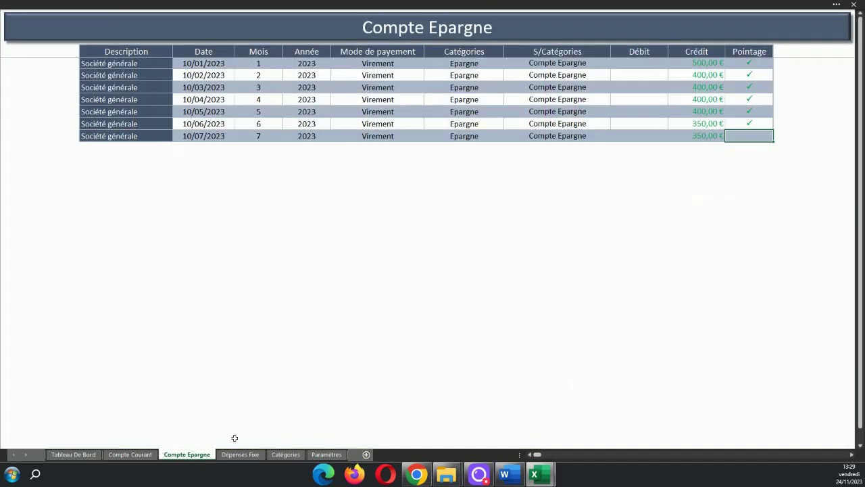
text(P)
key(Return)
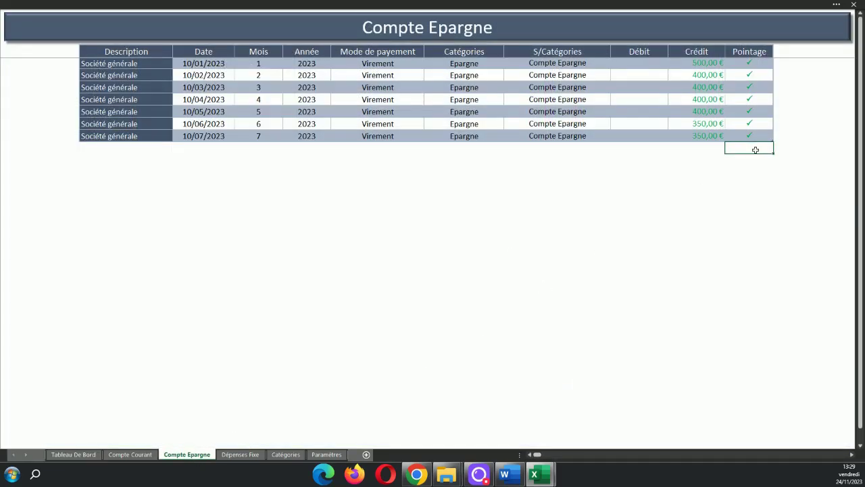
click(73, 454)
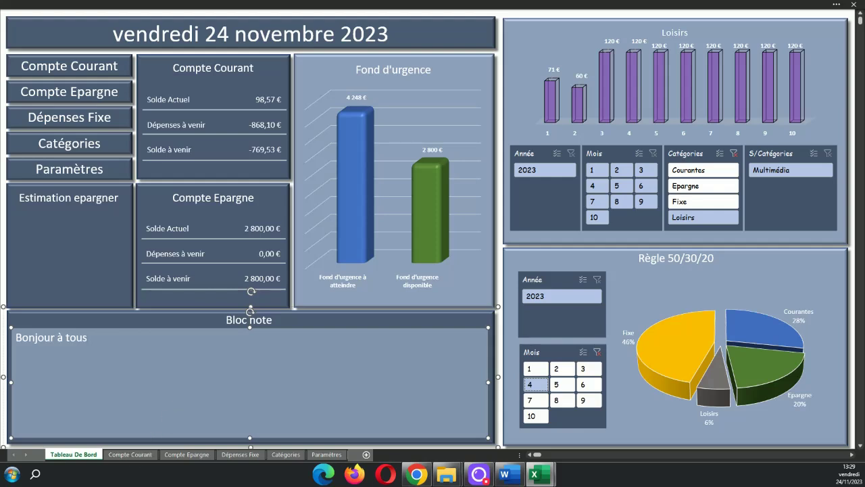
- Paste the copied Edf - Salaire row dated 01/11/2023 into the empty last row of Compte Courant, accepting the existing names for all
click(131, 454)
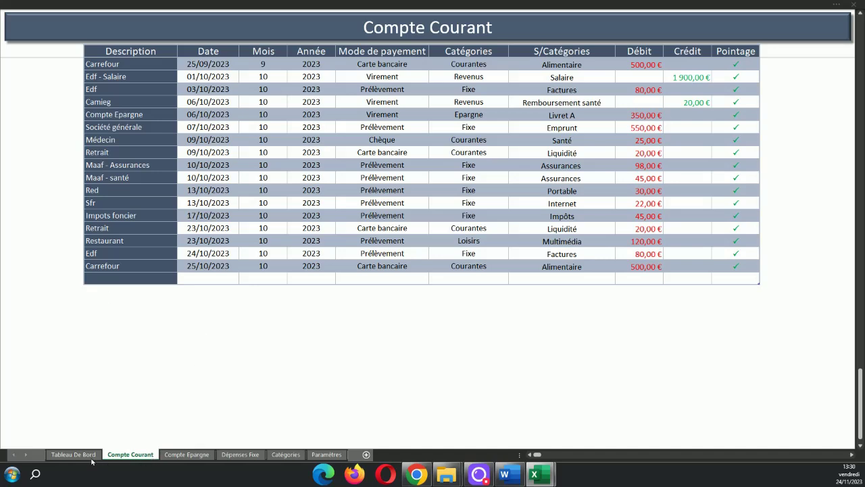
click(148, 278)
key(ctrl+v)
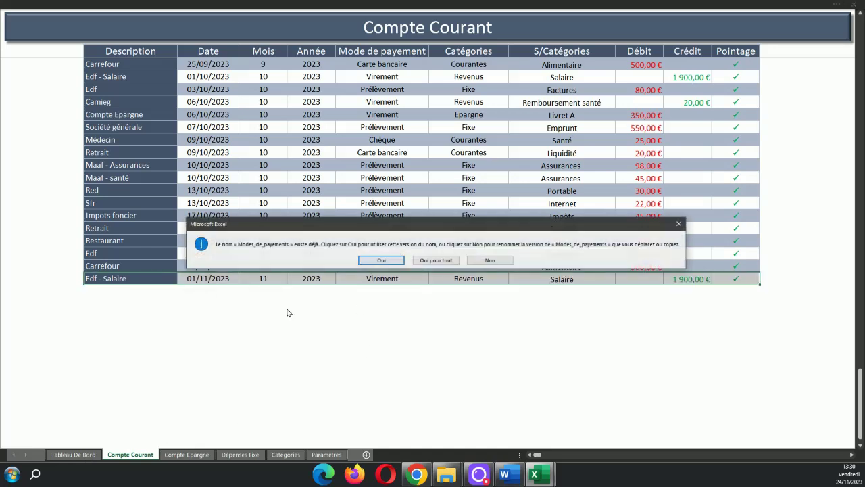
click(420, 262)
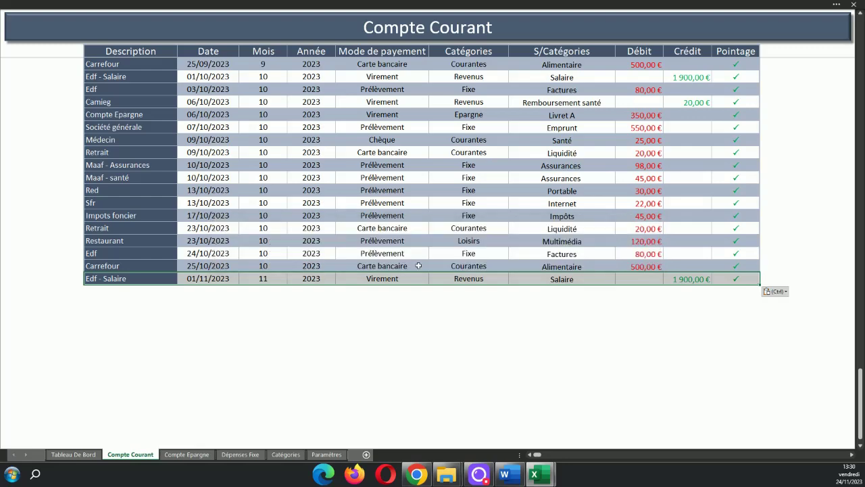
click(646, 318)
- Examine the Estimation epargner box on Tableau De Bord and the supporting tables on the Paramètres sheet
click(81, 454)
click(80, 208)
click(73, 200)
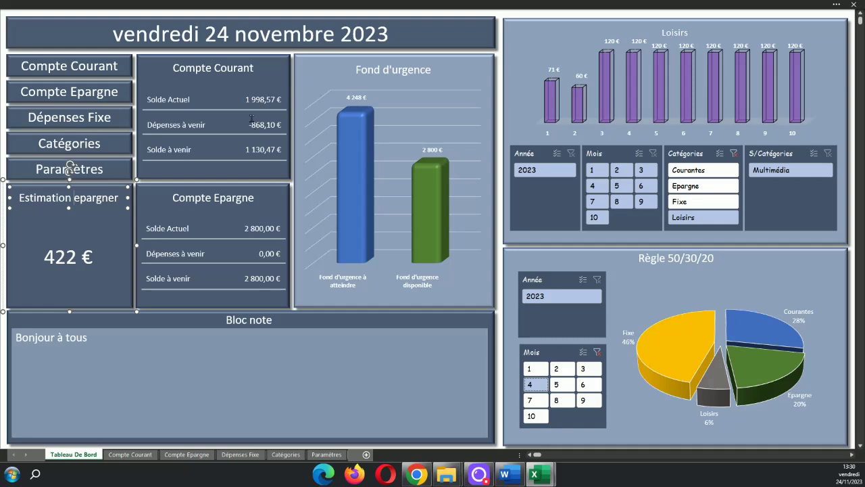
click(332, 454)
click(421, 312)
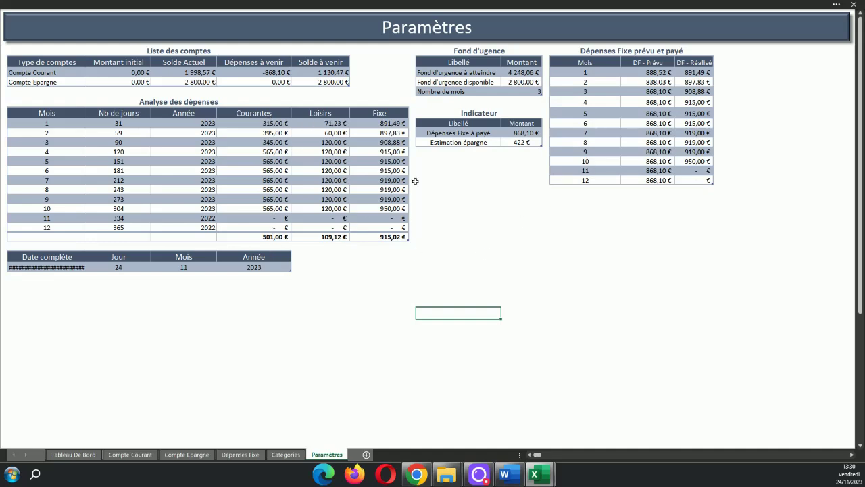
- Select months 1 through 10 together in the Mois slicer of the Règle 50/30/20 chart on Tableau De Bord
click(73, 454)
mouse_move(756, 324)
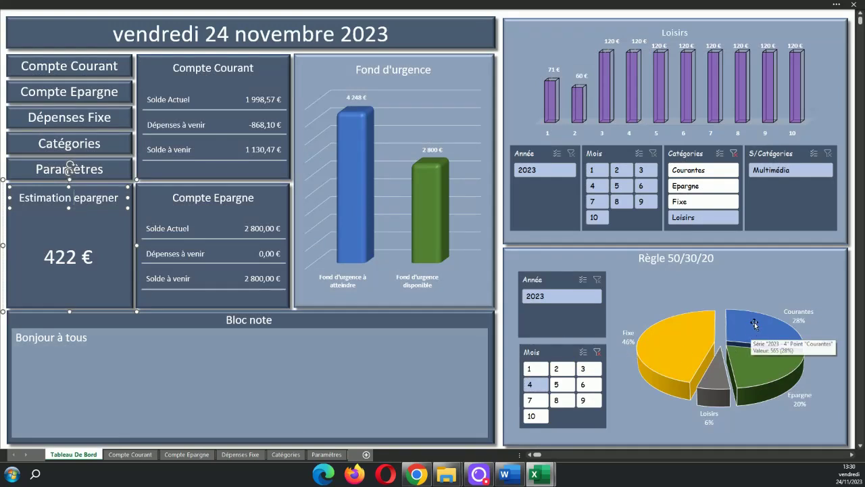
click(532, 368)
click(582, 351)
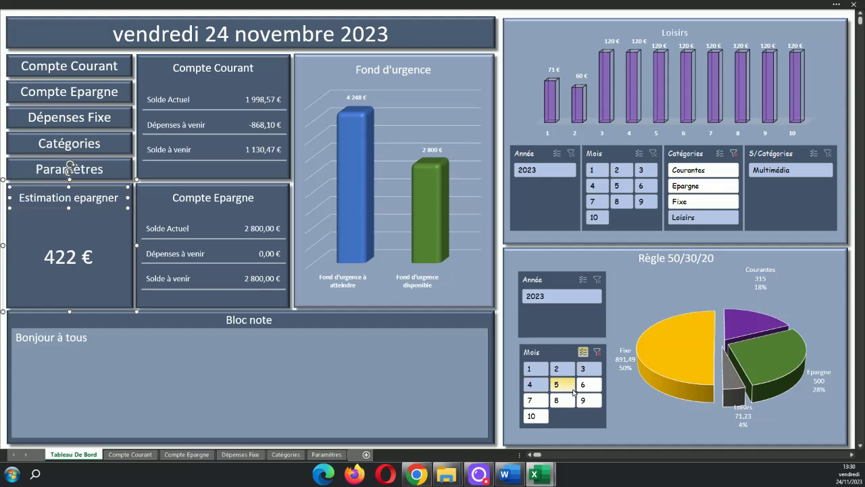
click(573, 388)
click(588, 384)
click(535, 400)
click(563, 401)
click(583, 401)
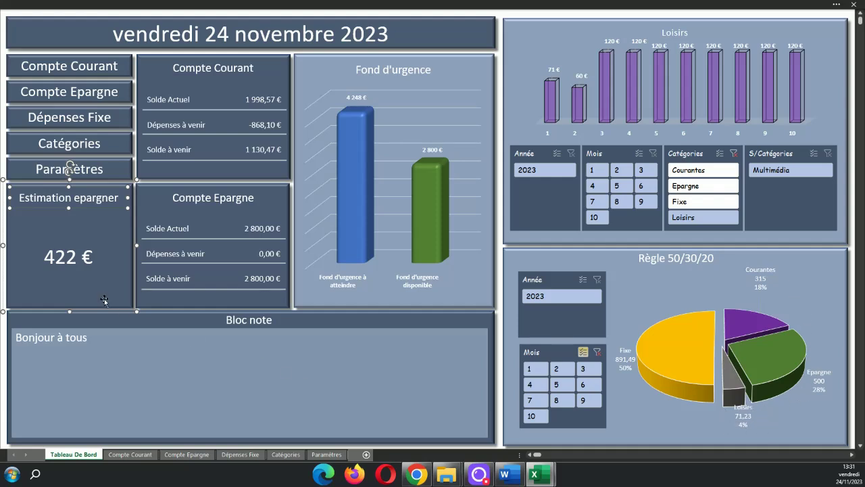
click(54, 260)
key(Escape)
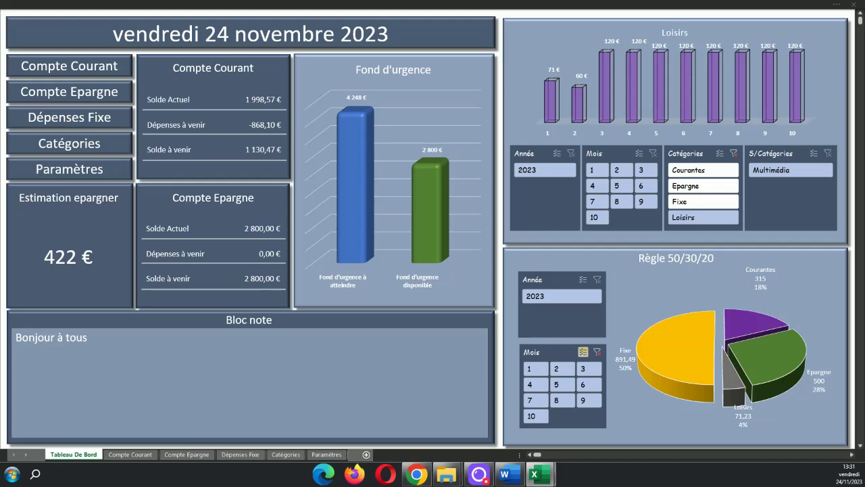
click(68, 256)
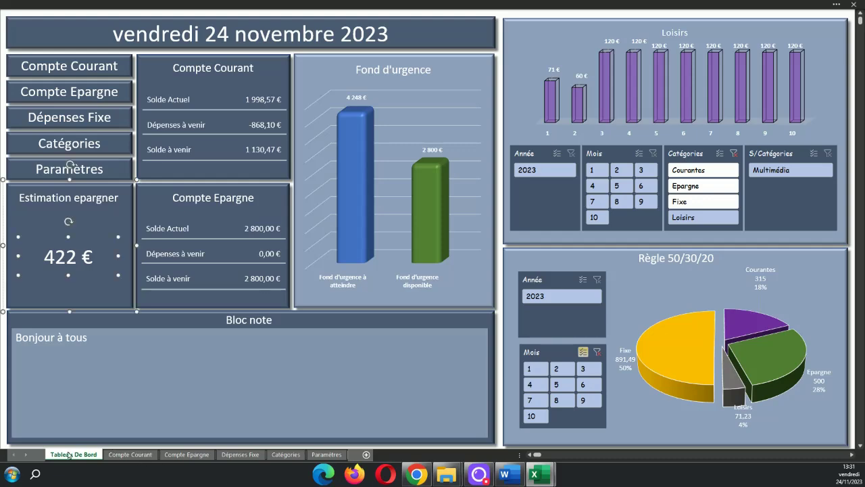
- Paste the 03/11/2023 Compte Epargne transfer of 400,00 € into a new last row of Compte Courant, accepting existing names for all, and view Tableau De Bord
click(129, 457)
key(alt+F11)
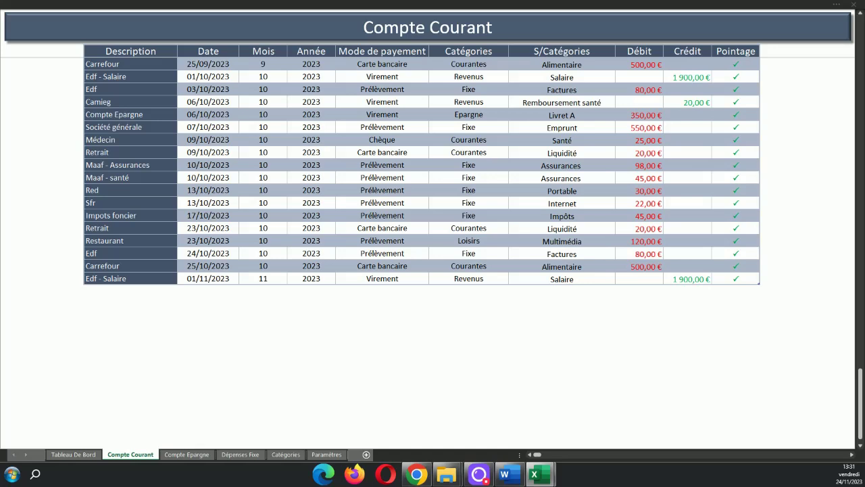
click(713, 277)
click(724, 276)
key(Tab)
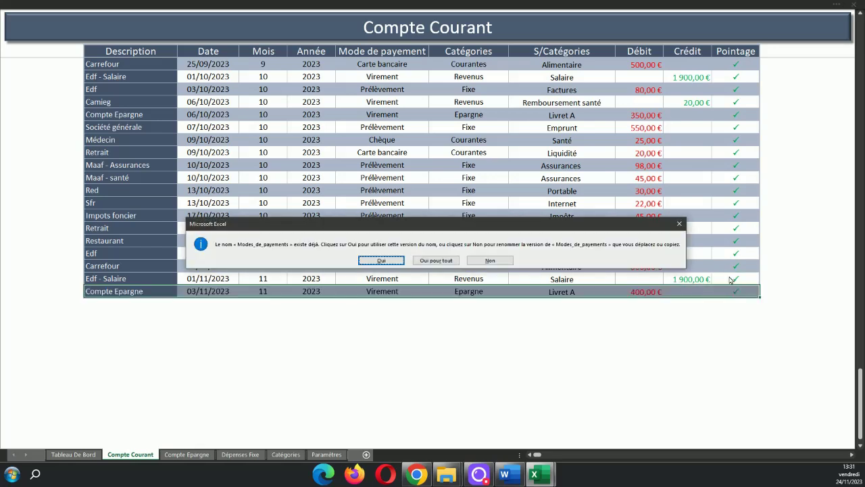
click(436, 260)
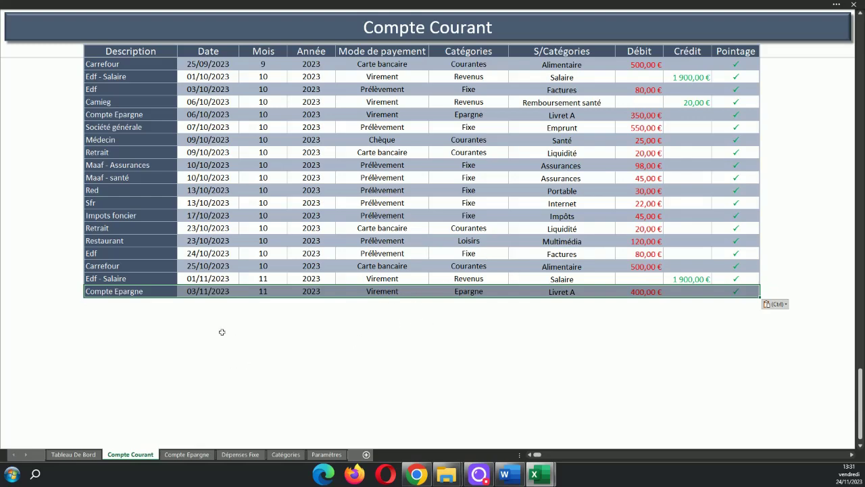
click(74, 454)
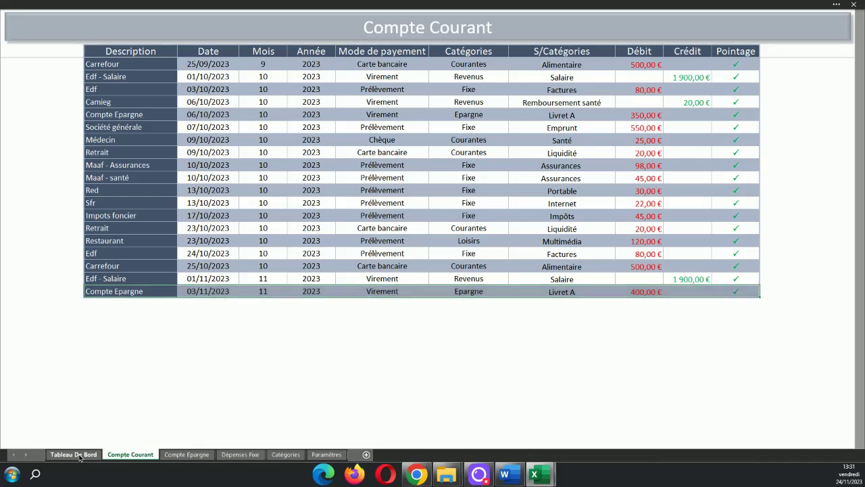
click(171, 337)
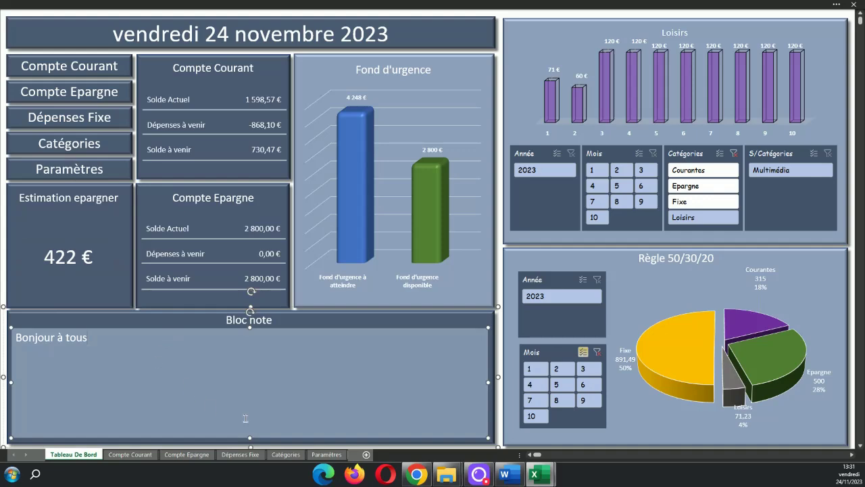
- Add a new last row on the Compte Epargne sheet and copy the 10/07/2023 Société générale entry into it
click(186, 455)
click(744, 134)
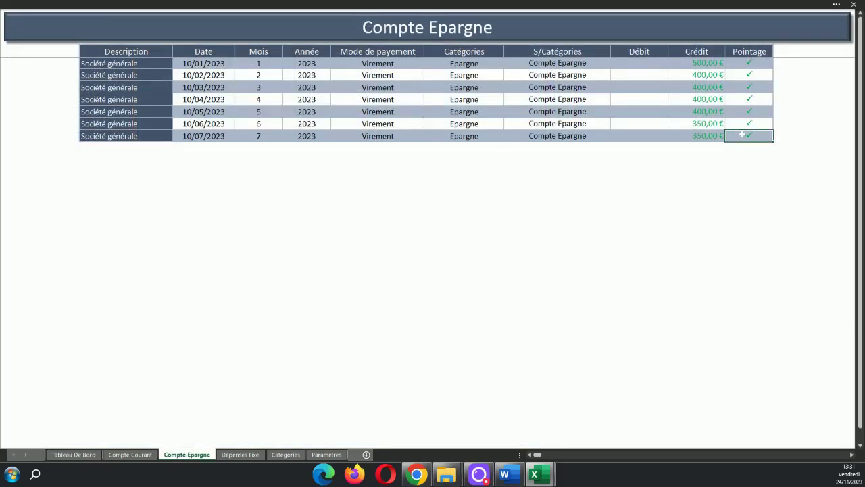
key(Tab)
drag(147, 135, 728, 137)
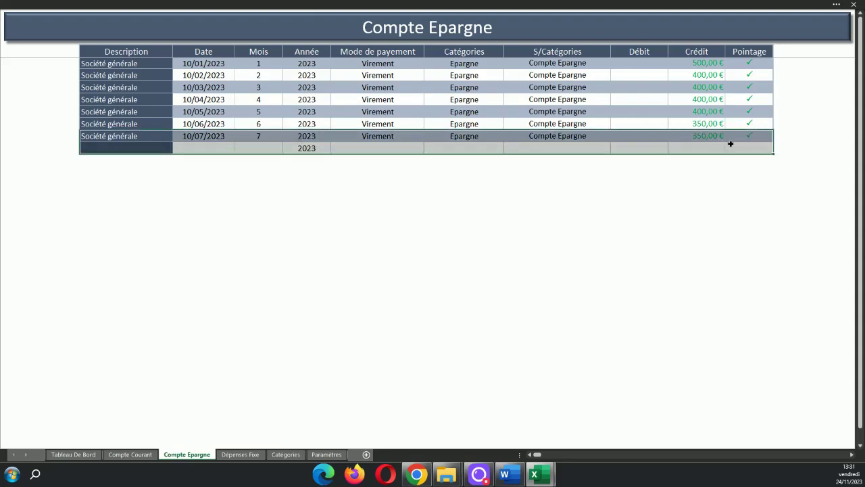
click(779, 149)
key(ctrl+c)
click(145, 148)
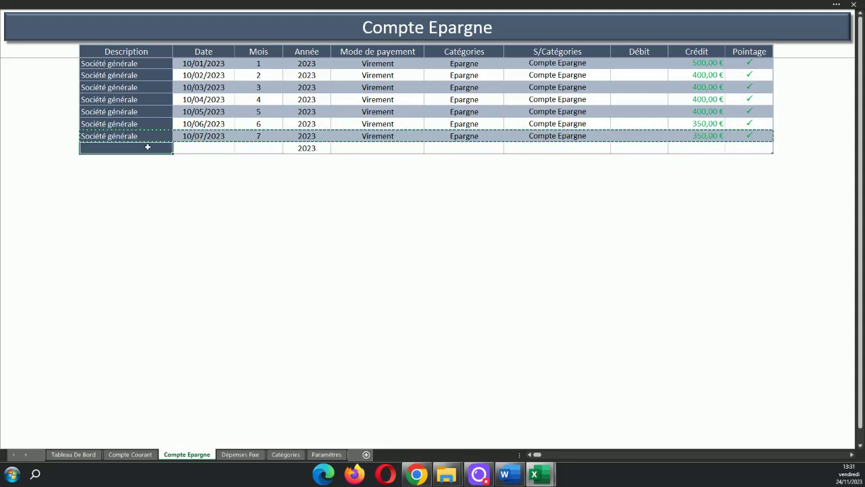
key(ctrl+v)
- Set the new Compte Epargne entry's date to 10/11/2023 and its Mois to 11
click(201, 147)
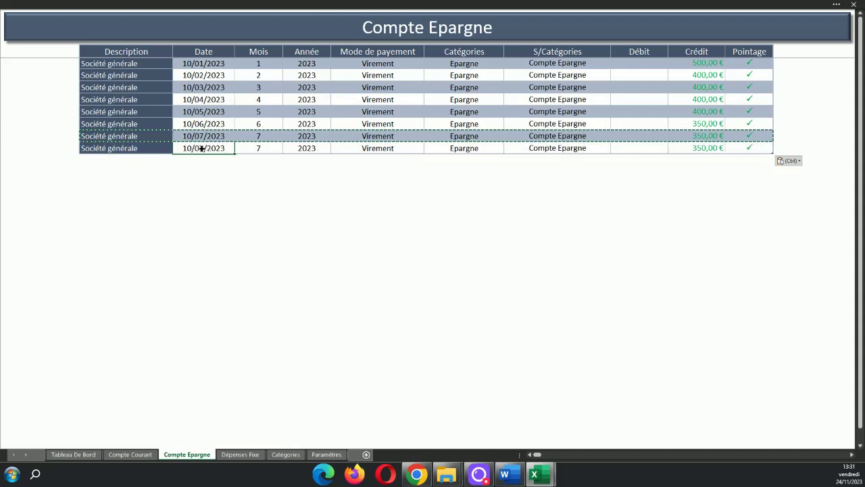
key(Escape)
key(BackSpace)
key(BackSpace)
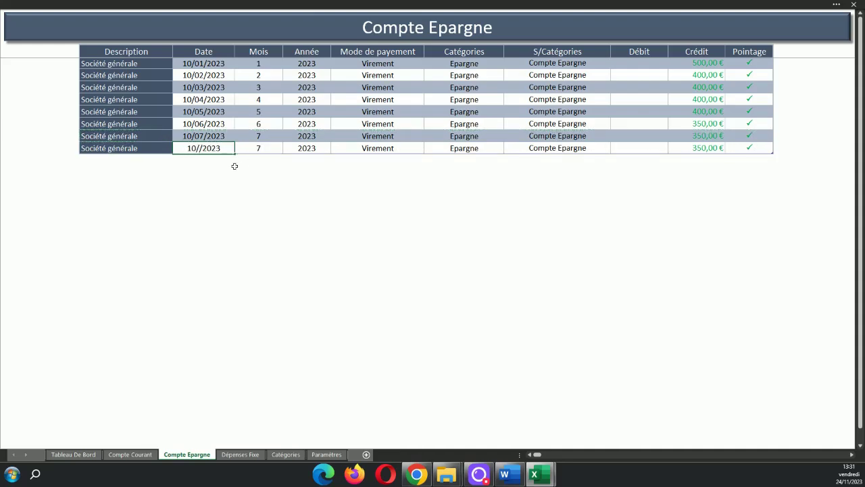
text(11)
click(261, 148)
text(11)
- Set the new entry's Crédit to 400, check it against the Compte Courant transfer, and return to Tableau De Bord
key(Tab)
key(Tab)
key(Tab)
key(Tab)
key(Tab)
key(Tab)
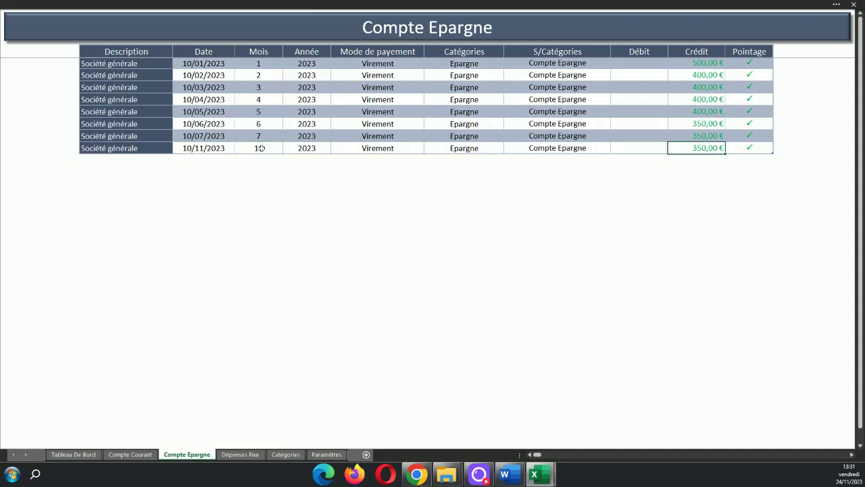
text(400)
key(Tab)
click(129, 454)
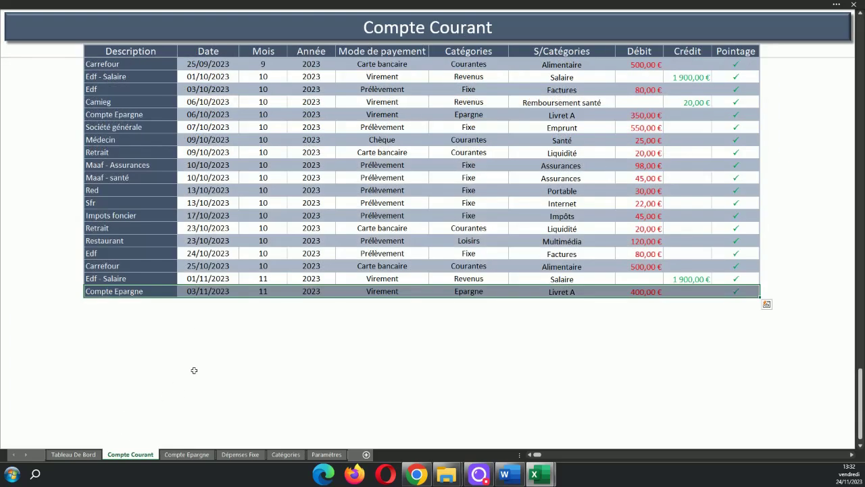
click(187, 455)
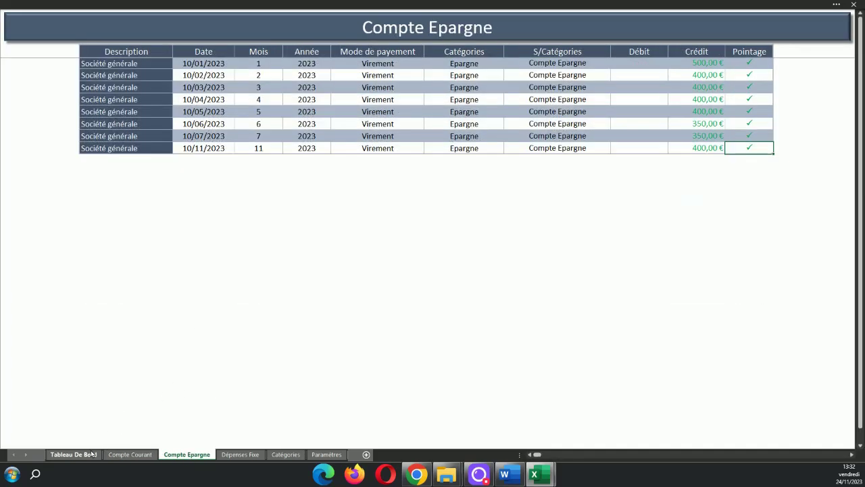
click(74, 454)
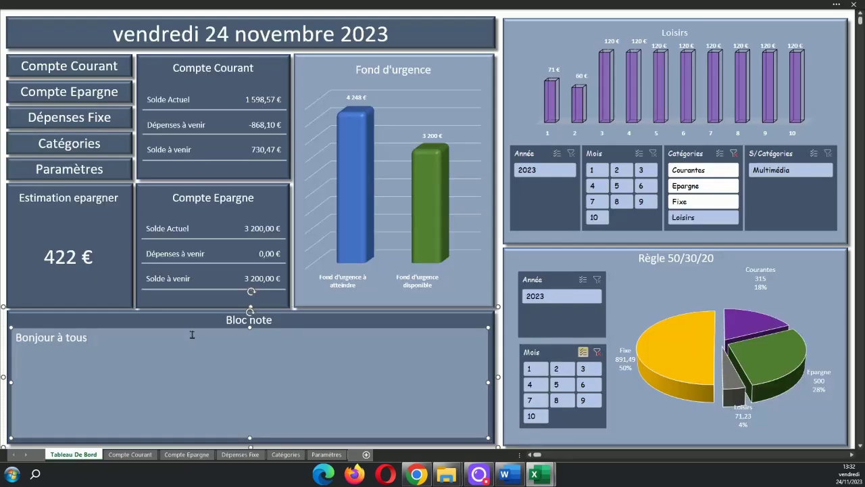
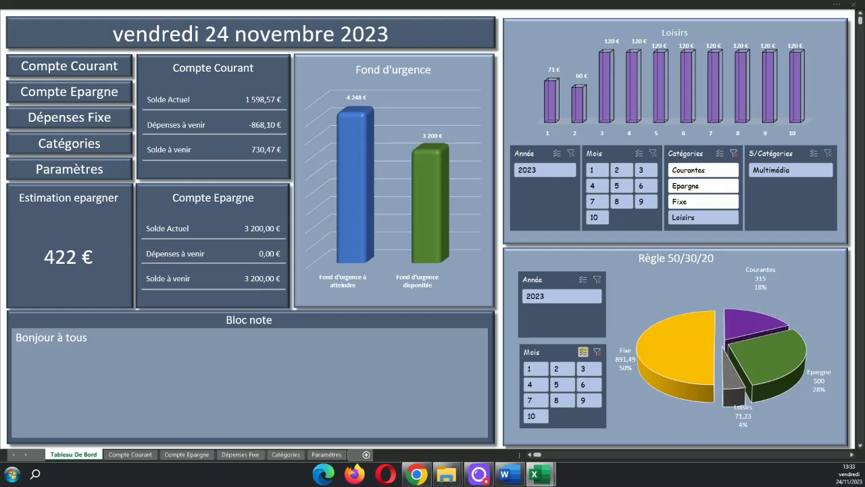
- Paste the copied entries dated 03/11/2023 to 25/11/2023 below the last Compte Courant row, accepting existing names for all, and view Tableau De Bord
click(132, 454)
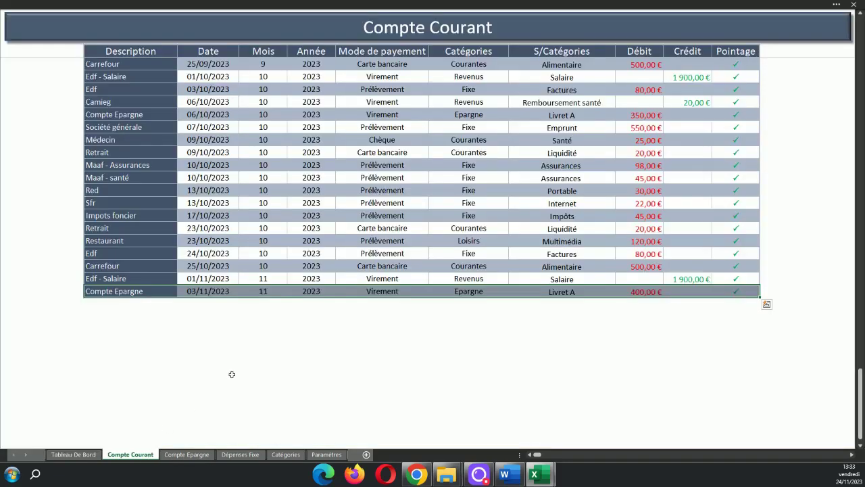
click(724, 292)
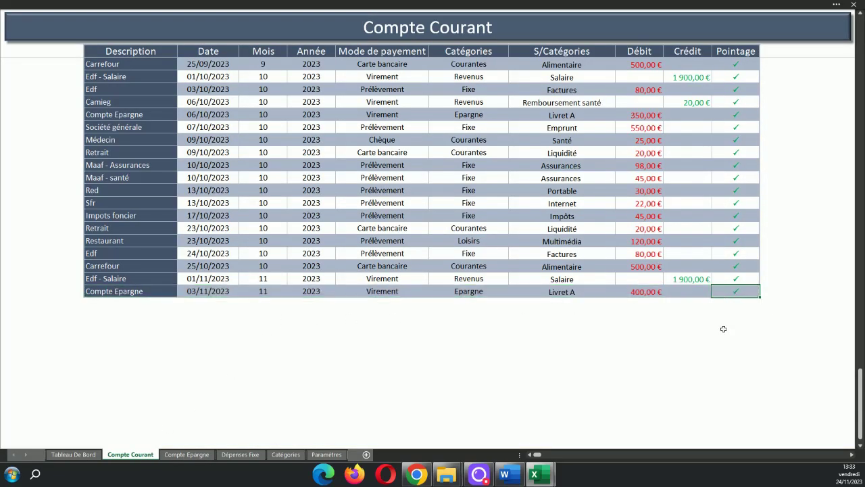
key(Tab)
key(ctrl+v)
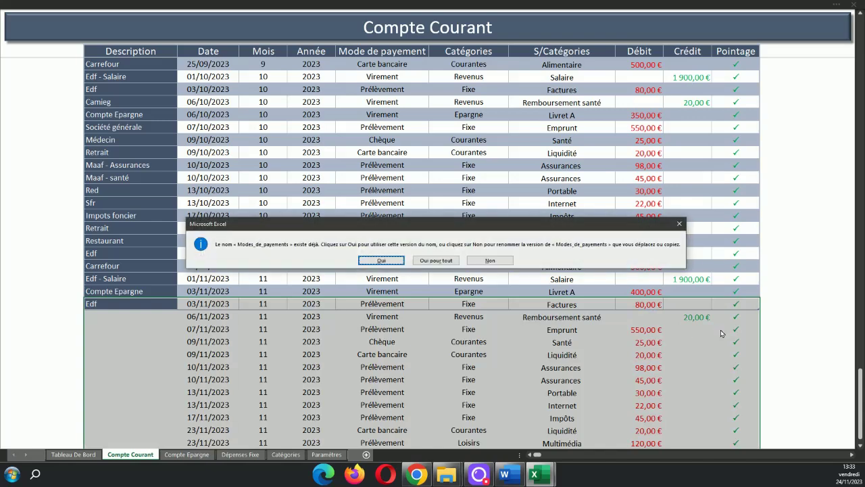
click(433, 261)
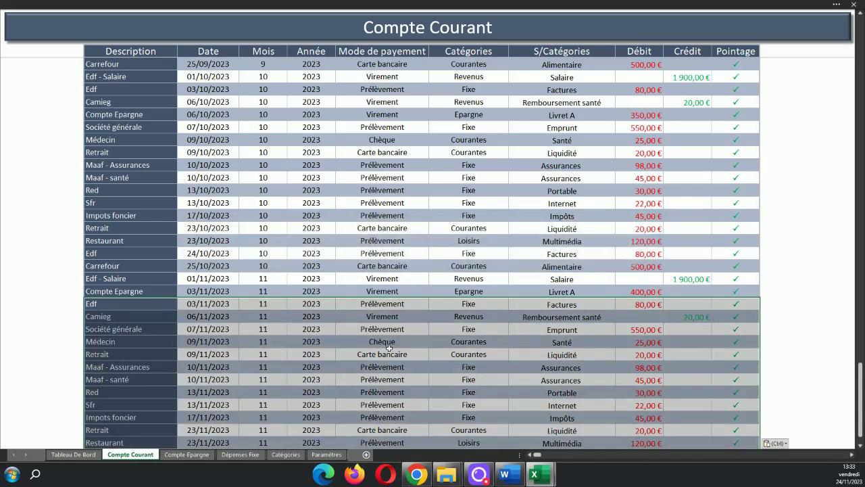
click(86, 457)
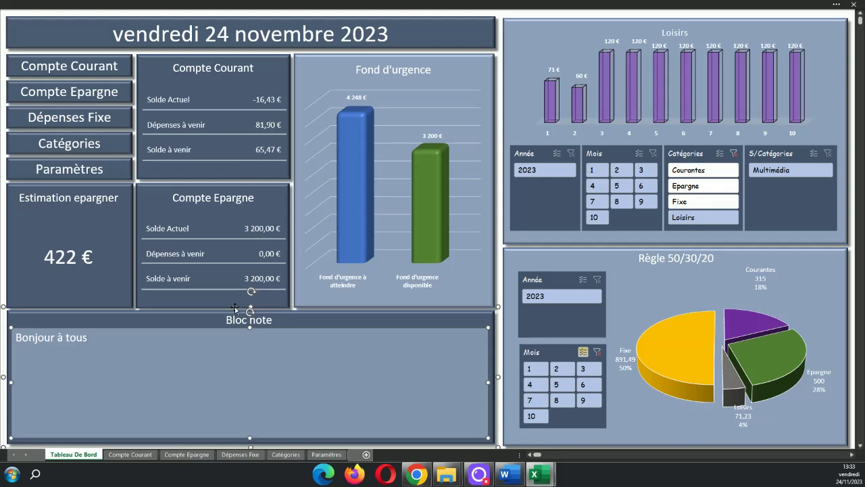
- Review the Pointage checks of the pasted 03/11/2023 to 25/11/2023 entries on Compte Courant
click(143, 460)
scroll(622, 298, down, 5)
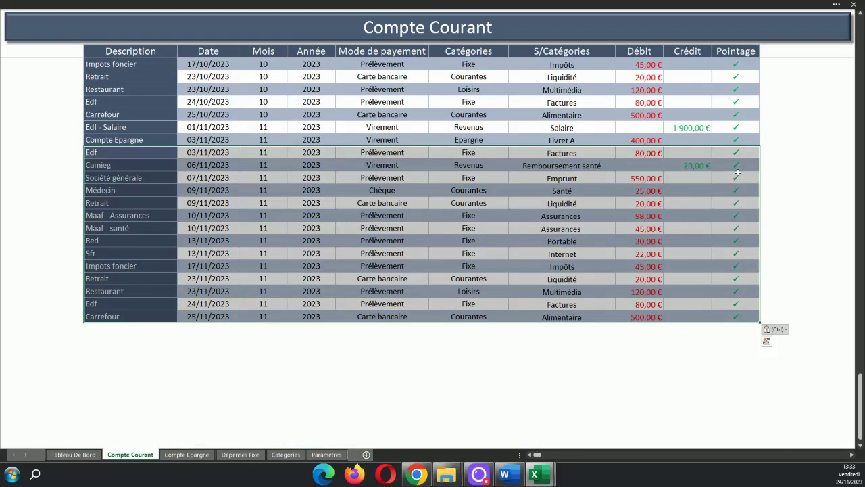
drag(737, 153, 740, 313)
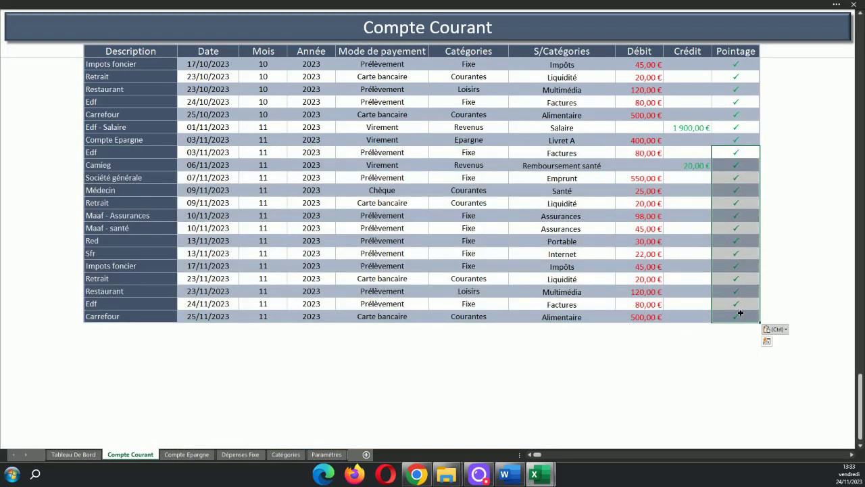
- Filter the category chart on Tableau De Bord to Fixe and look through its S/Catégories list
click(79, 456)
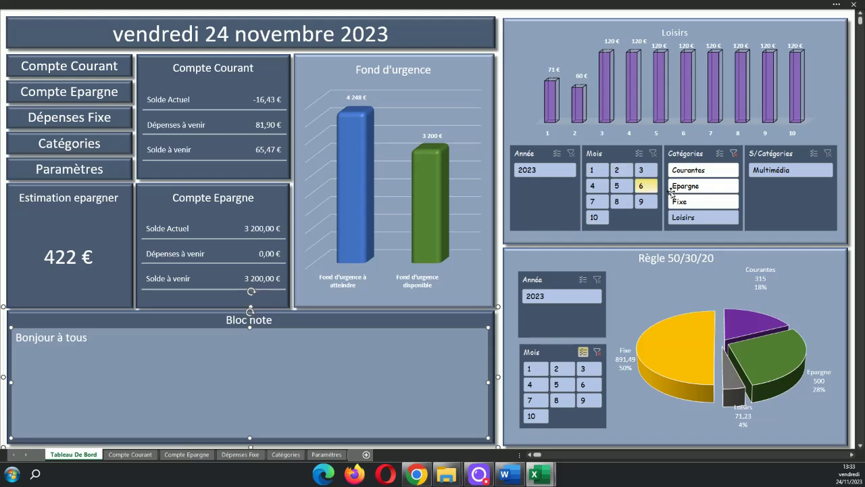
click(709, 200)
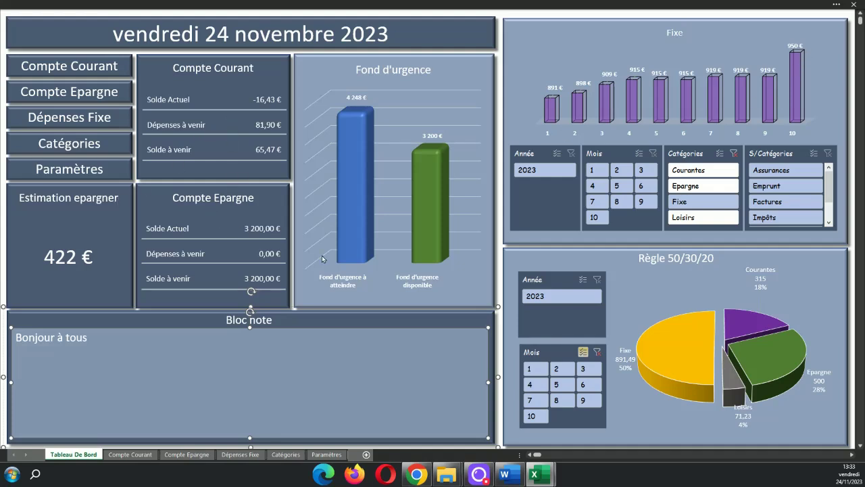
drag(829, 195, 817, 157)
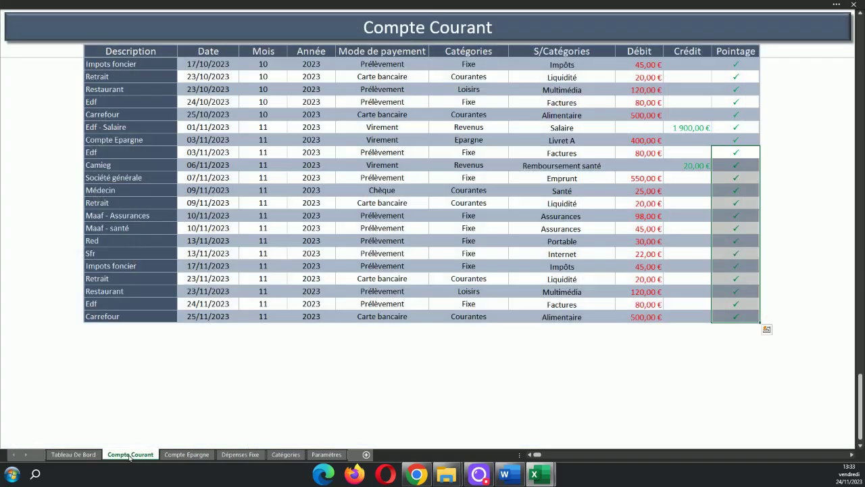
- Leave Compte Courant for Dépenses Fixe and compare the month 11 amounts of Edf, Maaf - santé and Société générale between its two tables
click(129, 454)
click(516, 412)
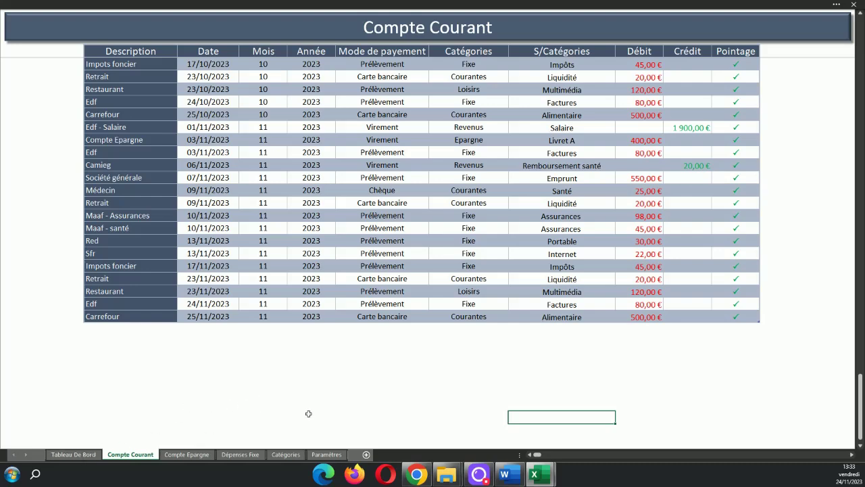
click(610, 344)
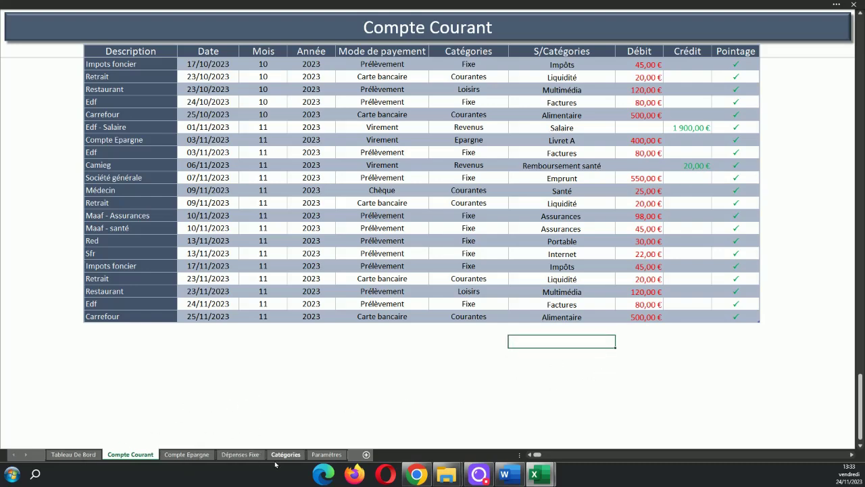
click(241, 454)
click(728, 194)
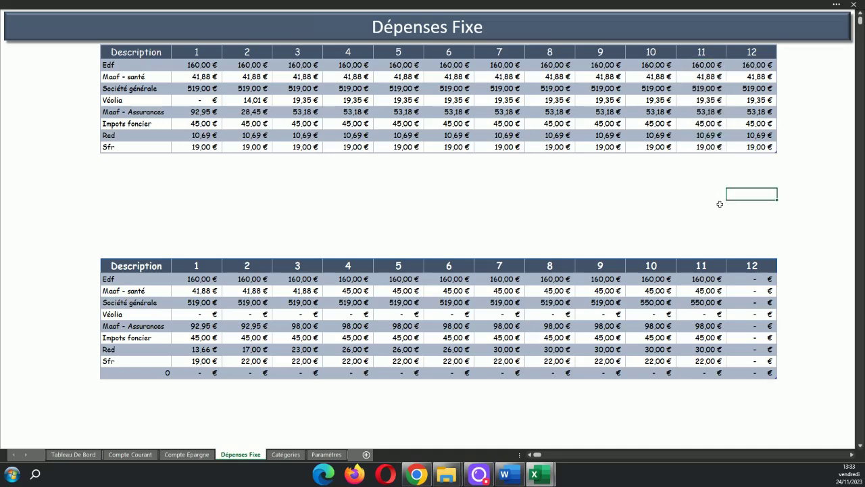
click(712, 278)
click(715, 290)
click(709, 75)
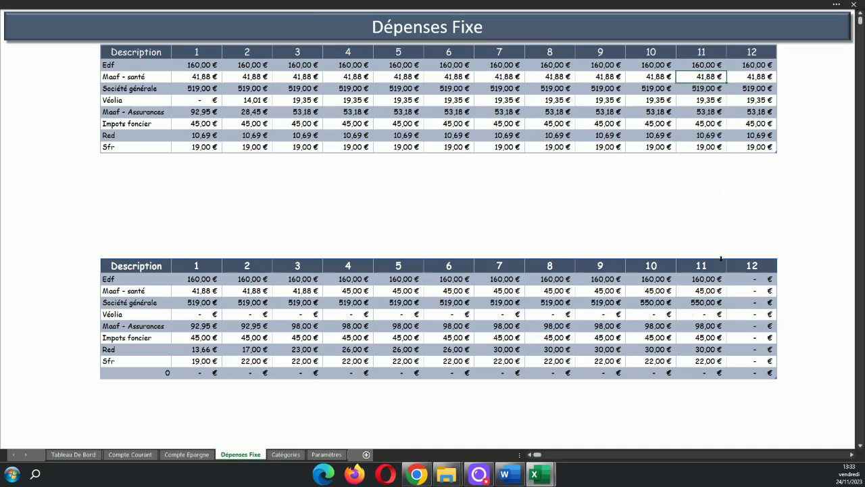
click(716, 290)
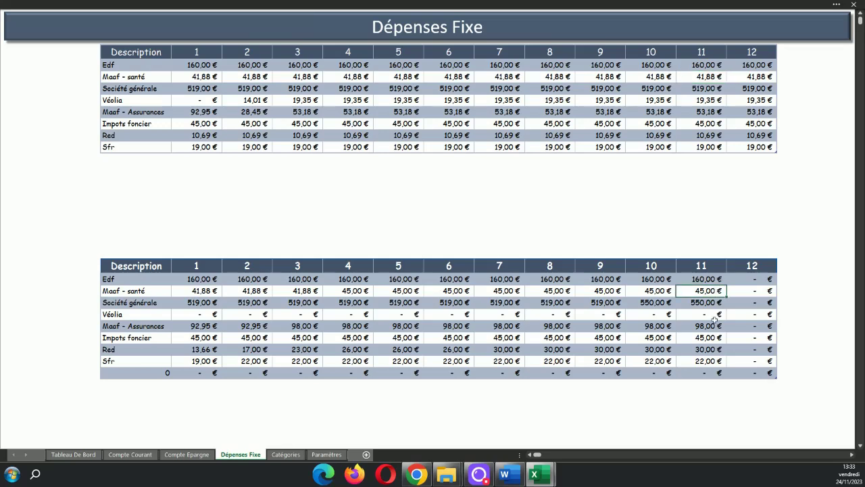
click(708, 302)
click(714, 88)
- Compare the month 11 amounts of Maaf - Assurances, Impots foncier and Red between both tables, then the full month 11 columns
click(710, 327)
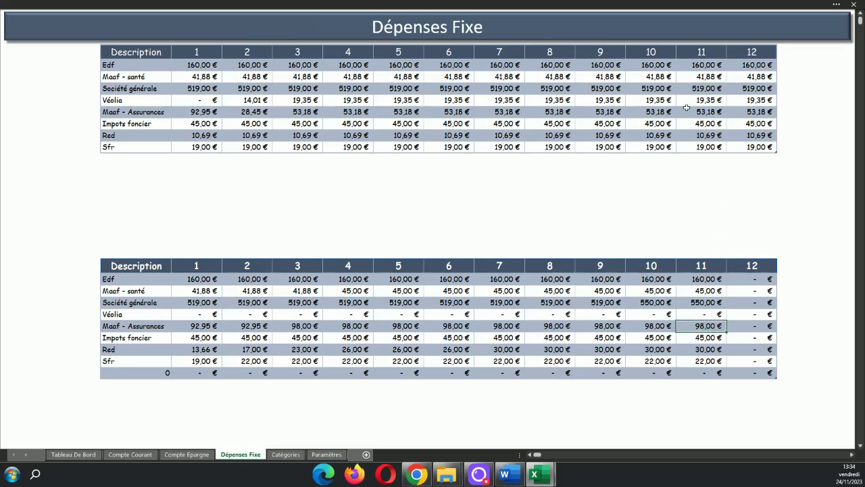
drag(156, 109, 721, 109)
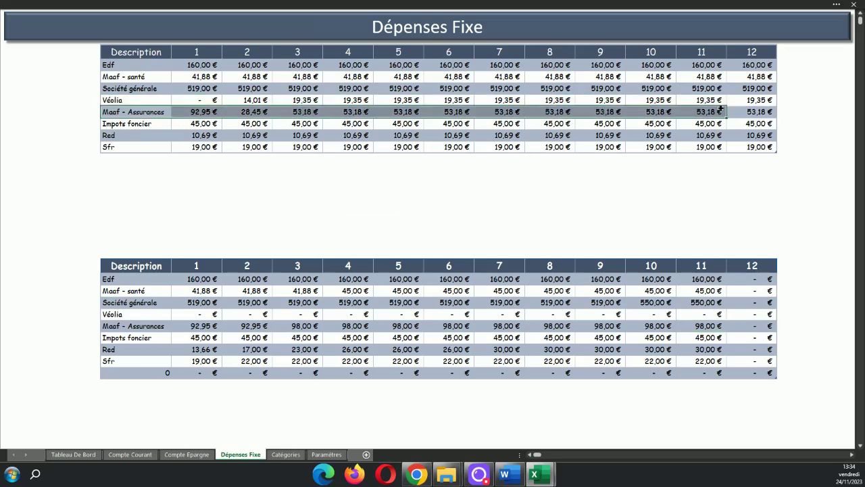
click(711, 112)
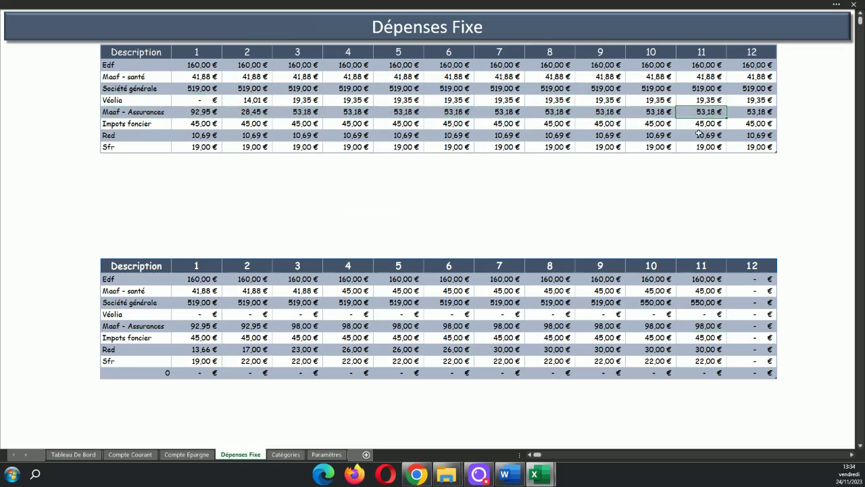
click(718, 338)
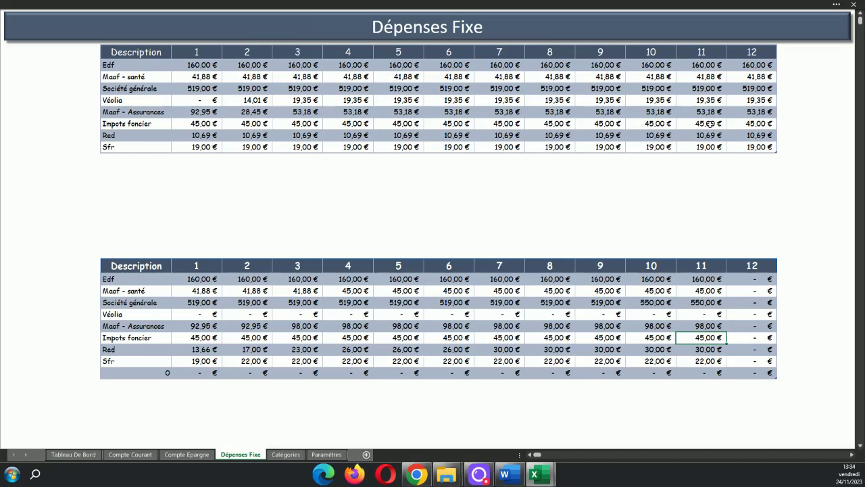
click(705, 124)
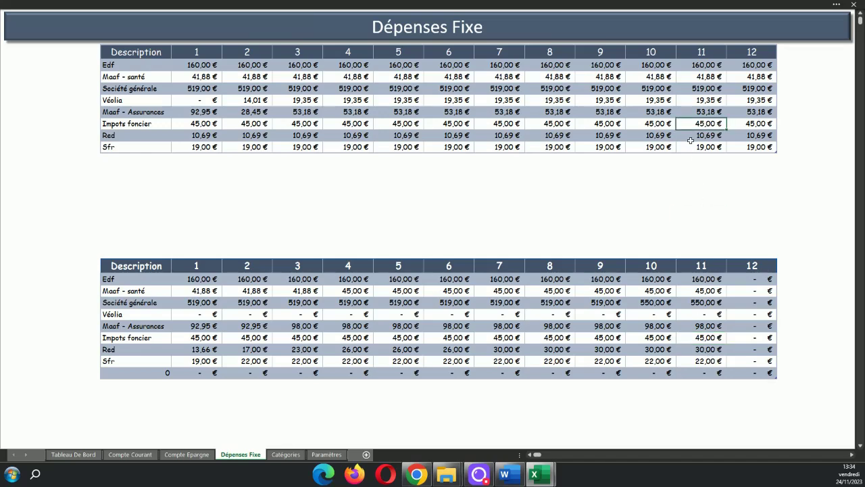
click(712, 349)
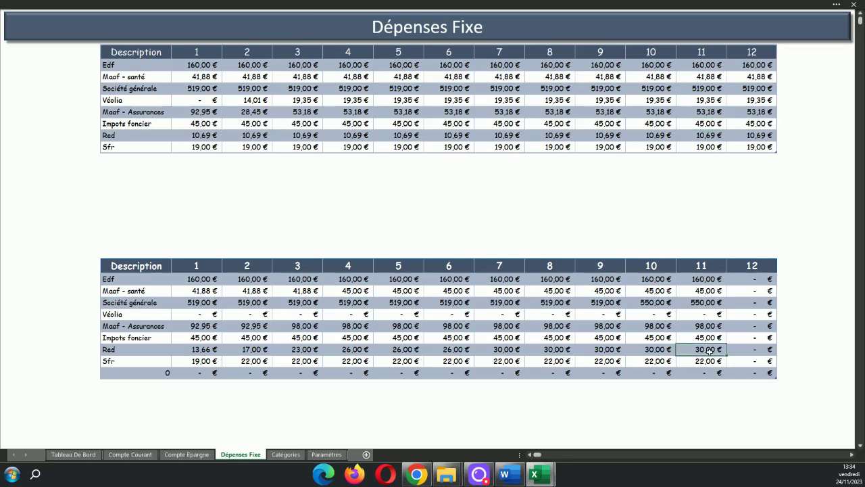
drag(704, 64, 707, 147)
drag(704, 279, 707, 373)
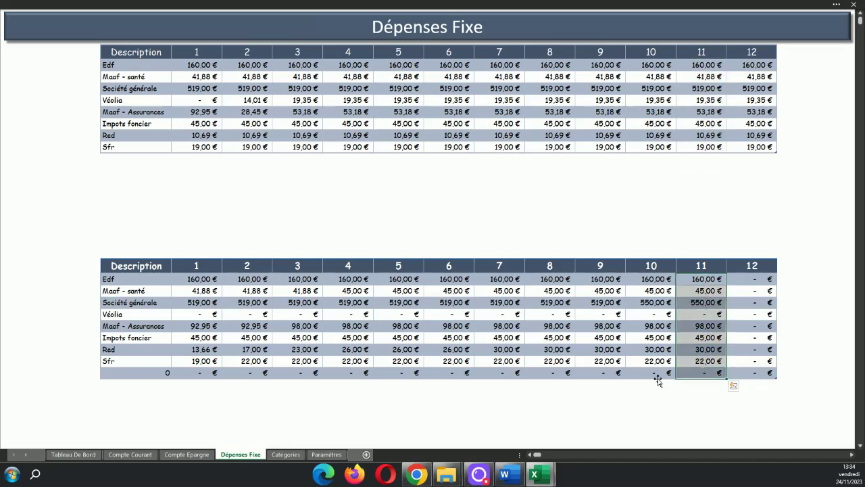
- Return to Tableau De Bord and examine the Dépenses à venir and Solde à venir amounts of Compte Courant
click(73, 454)
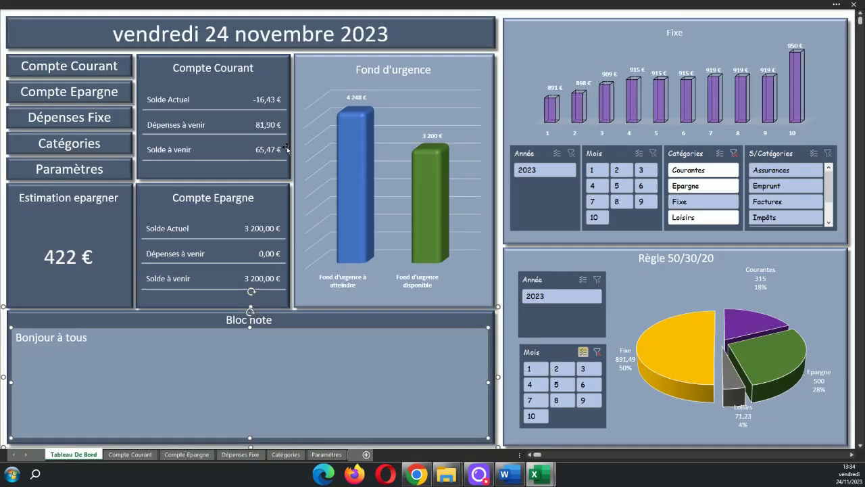
click(126, 459)
click(85, 457)
click(256, 128)
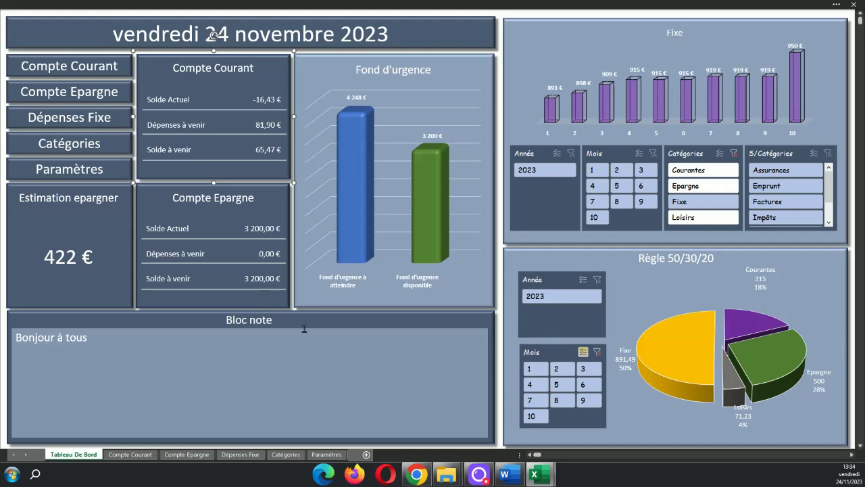
click(262, 152)
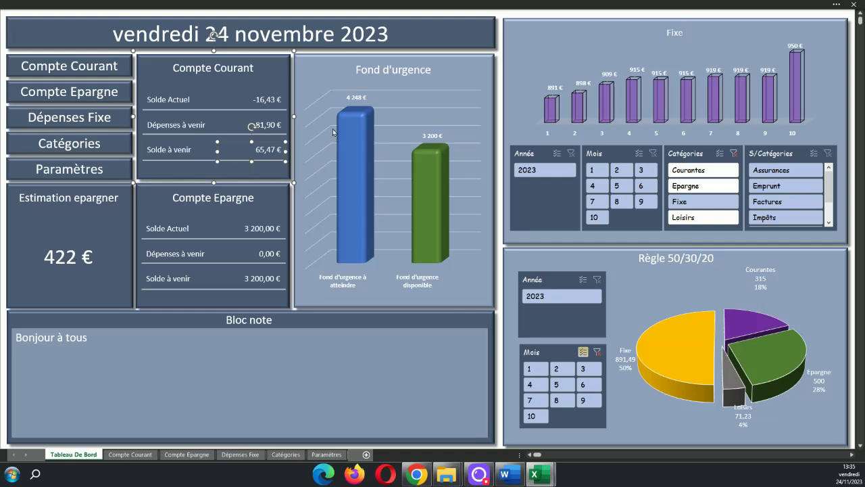
- Refresh all the workbook's data to bring month 11 into the Tableau De Bord charts and month filters
click(378, 5)
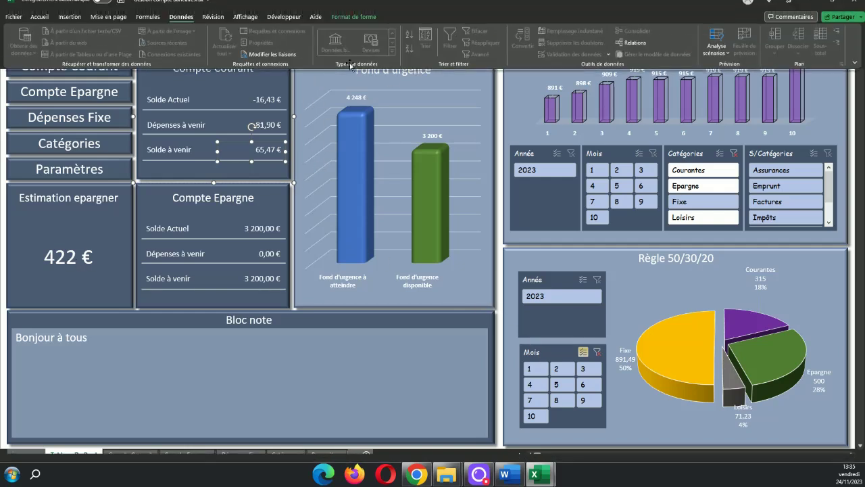
click(3, 355)
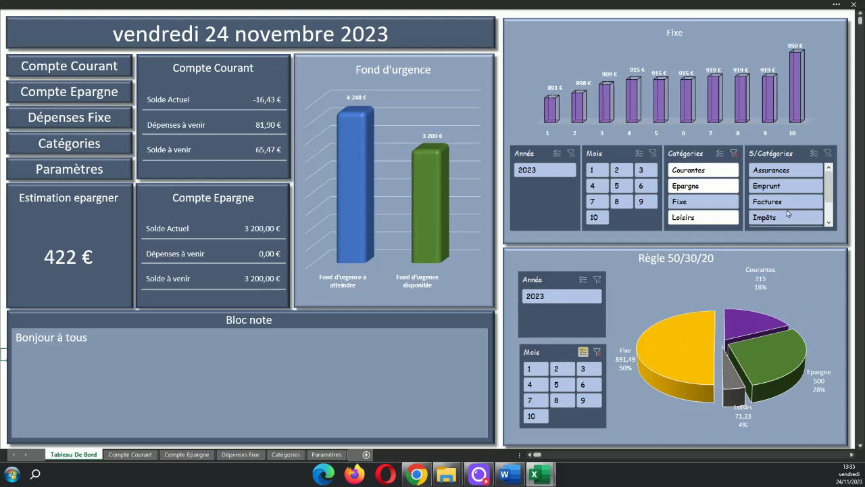
click(226, 5)
click(227, 52)
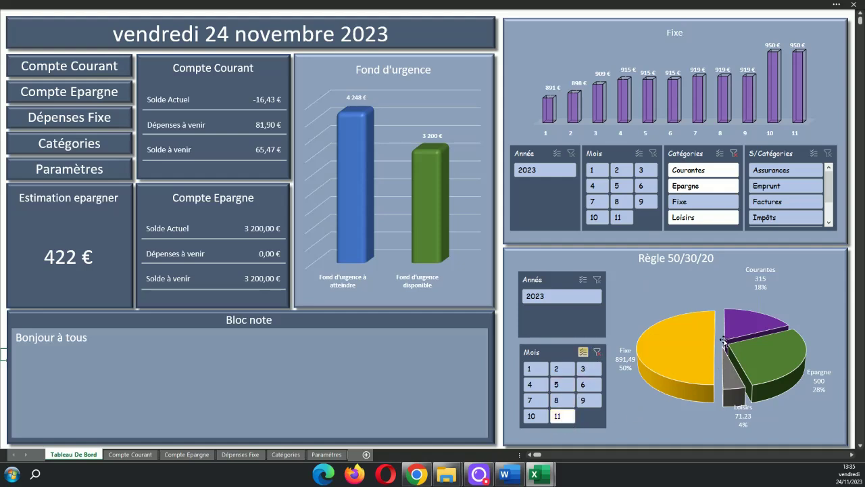
- Filter the Règle 50/30/20 chart to month 11 and check it against the November Débit amounts on Compte Courant
click(560, 415)
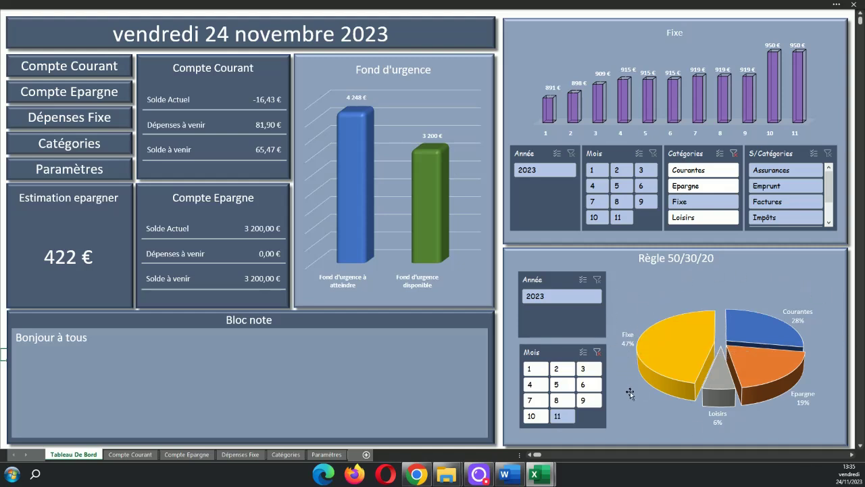
click(129, 455)
drag(639, 139, 634, 317)
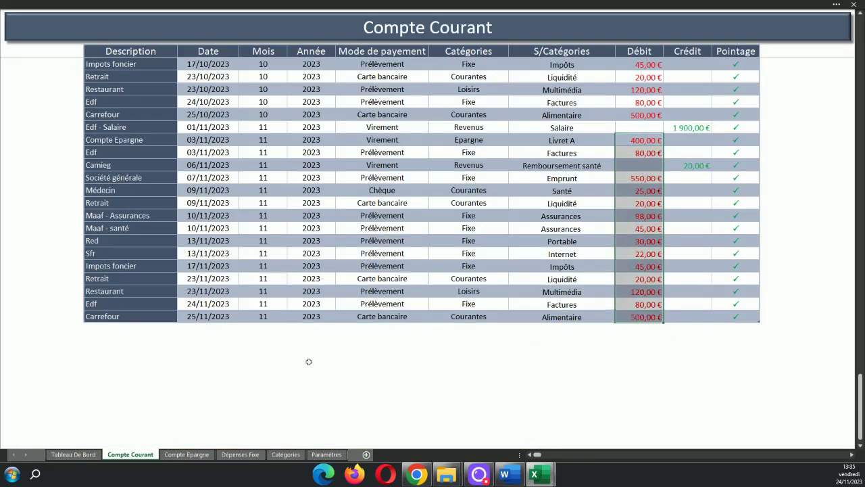
click(74, 454)
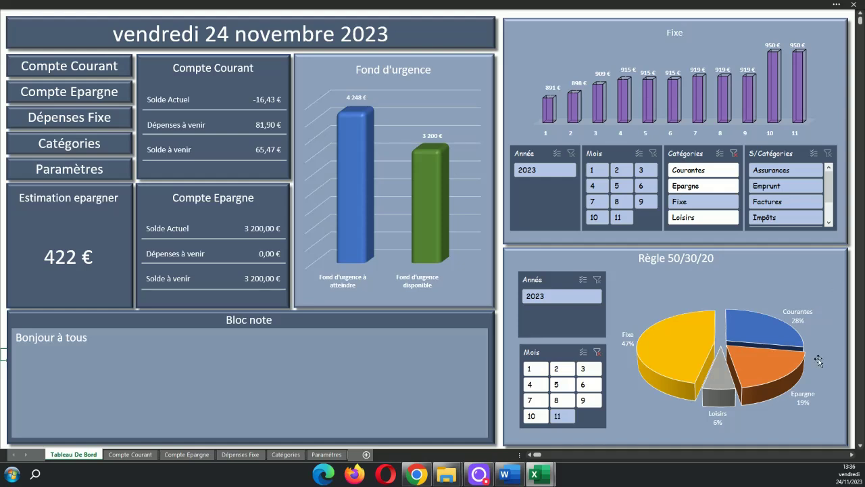
- Step the Règle 50/30/20 chart's month filter through 1, 2, 3 and 5, ending on 6
click(777, 392)
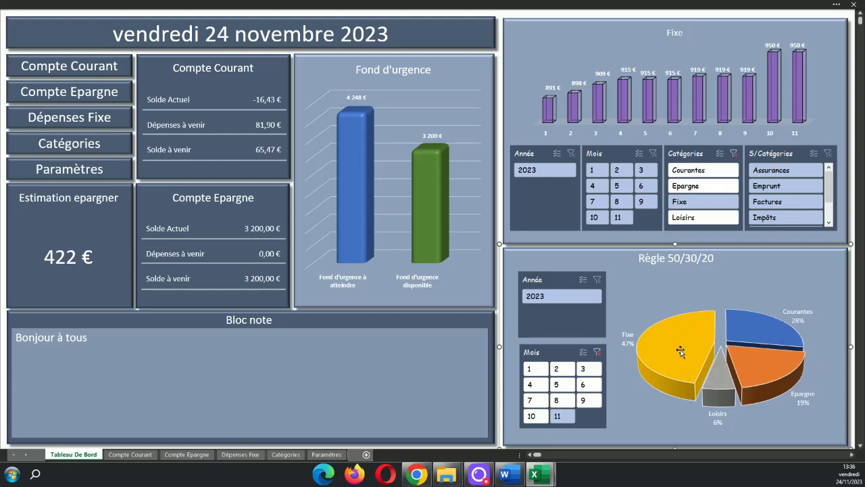
click(531, 371)
click(564, 370)
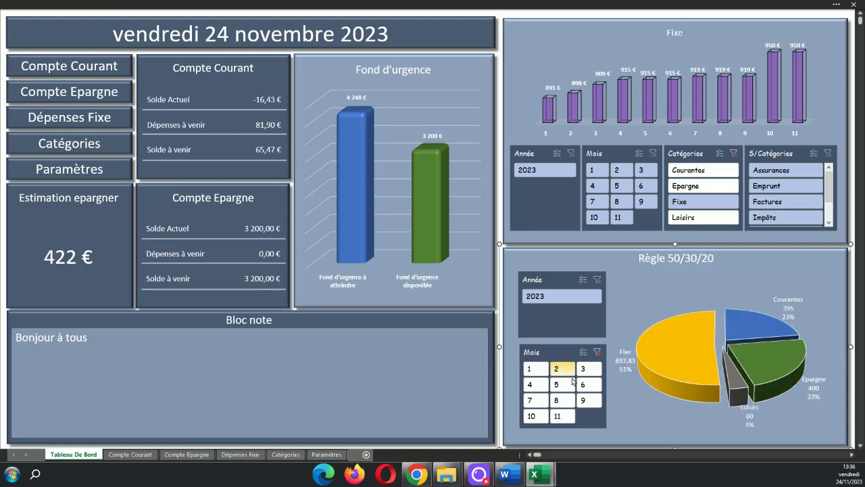
click(585, 370)
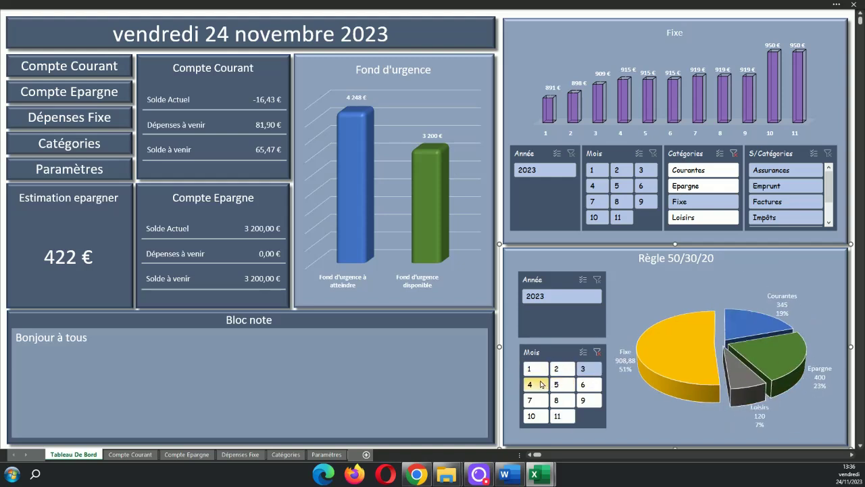
click(567, 385)
click(594, 390)
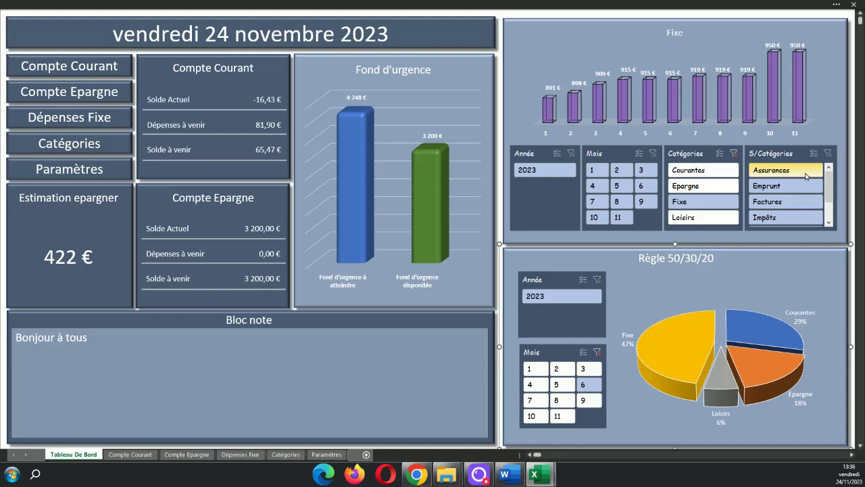
- Look at Estimation epargner, then tour Compte Courant, Compte Epargne, Dépenses Fixe and Catégories using the dashboard links and the sheet-title return links
click(49, 260)
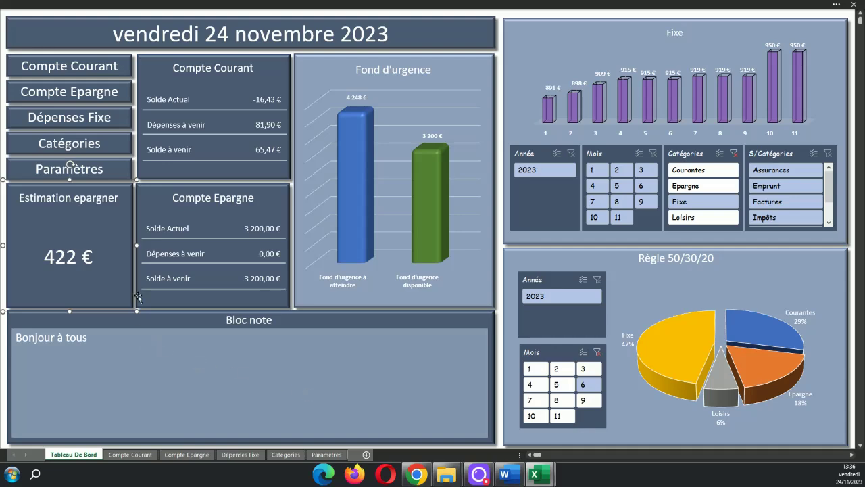
click(70, 68)
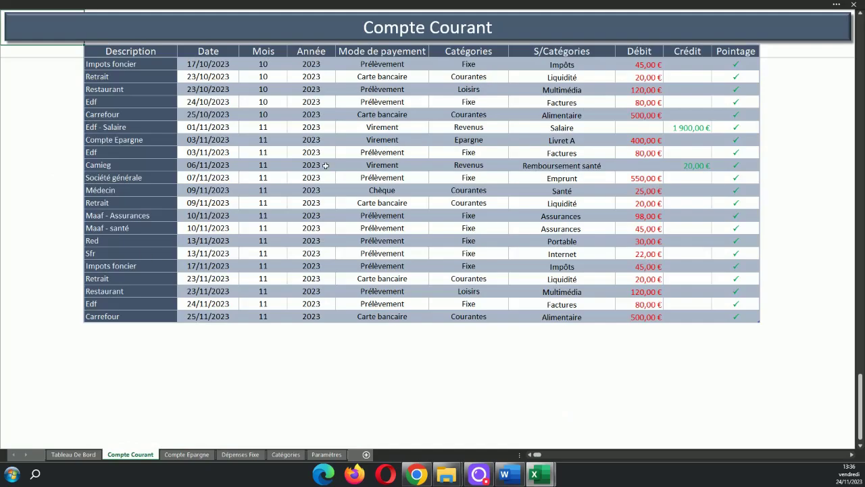
scroll(353, 166, up, 20)
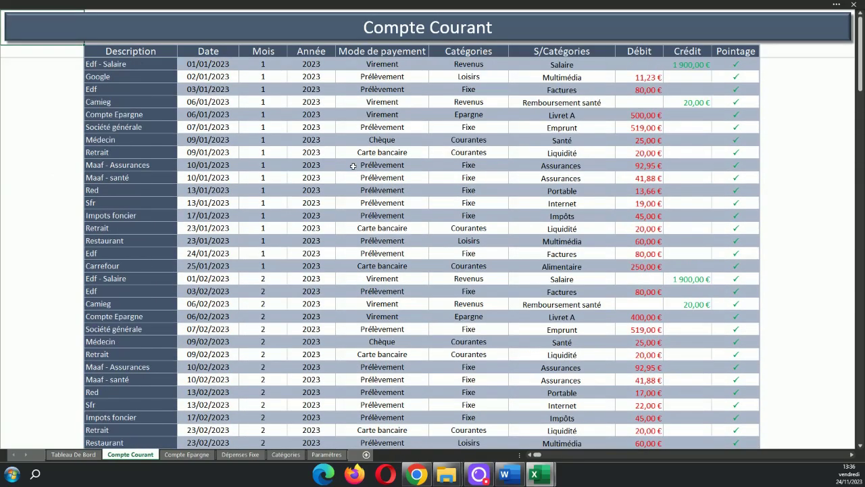
click(423, 30)
click(111, 101)
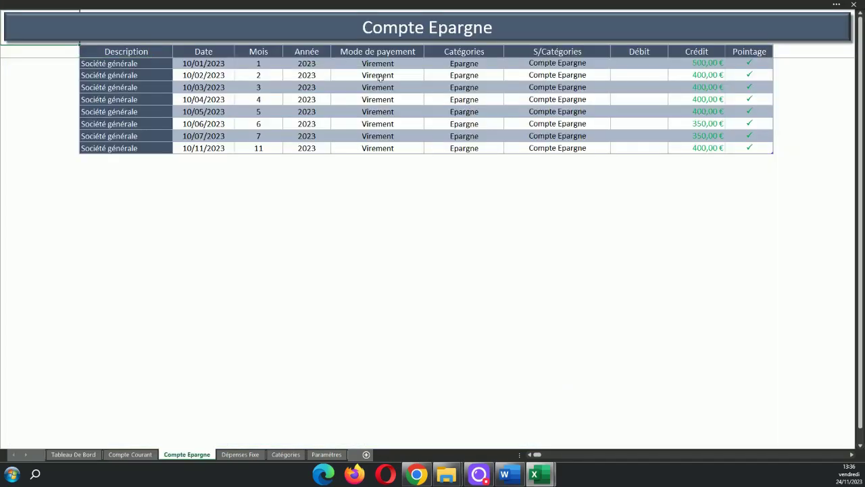
click(441, 30)
click(101, 123)
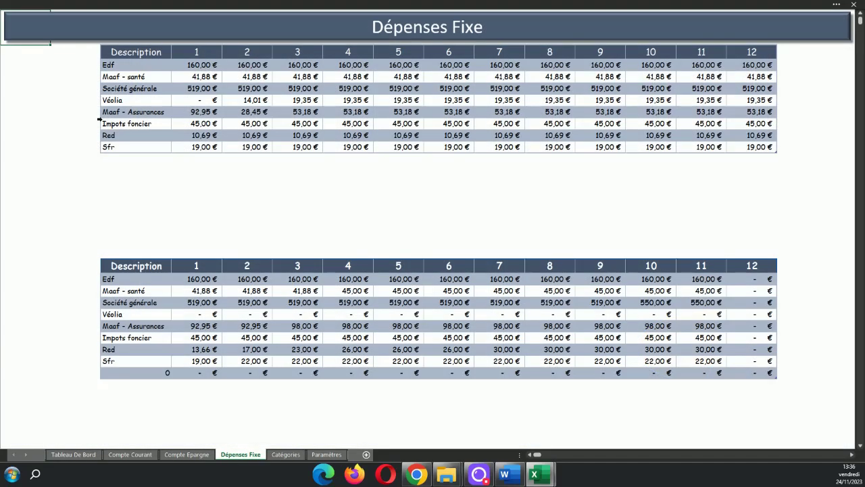
click(388, 39)
click(97, 148)
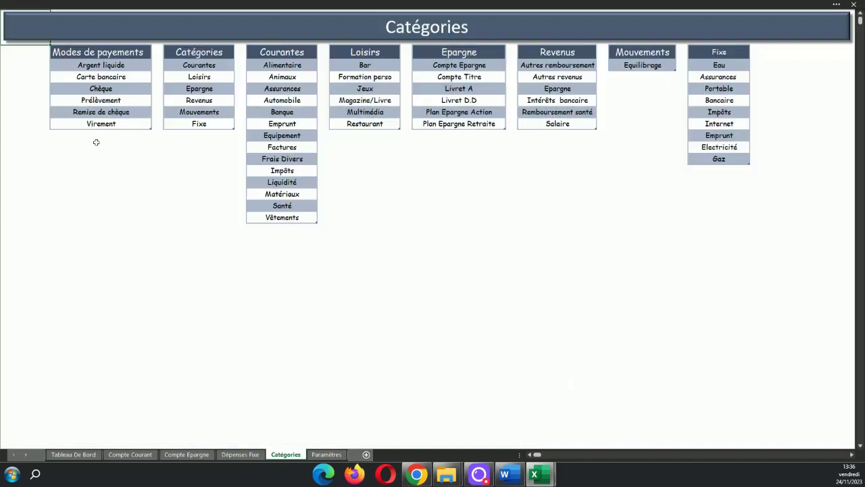
- Add the subcategory azert below Gaz in the Fixe list on Catégories
click(722, 161)
click(736, 171)
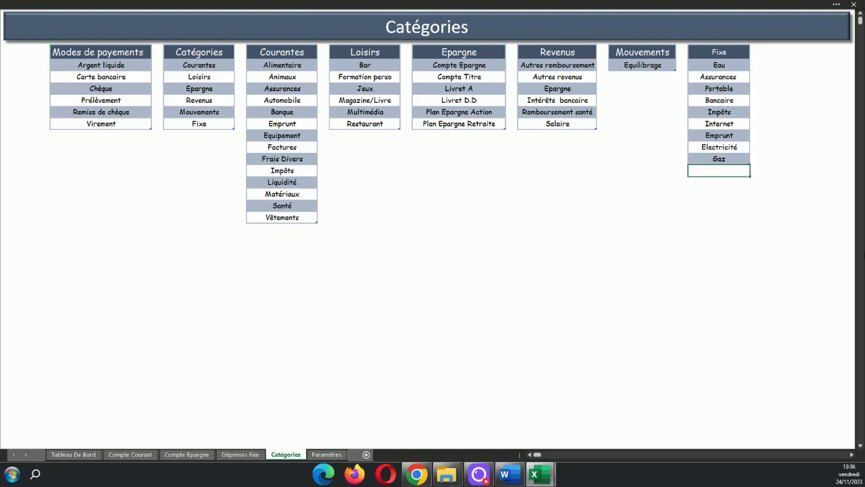
text(azert)
key(Return)
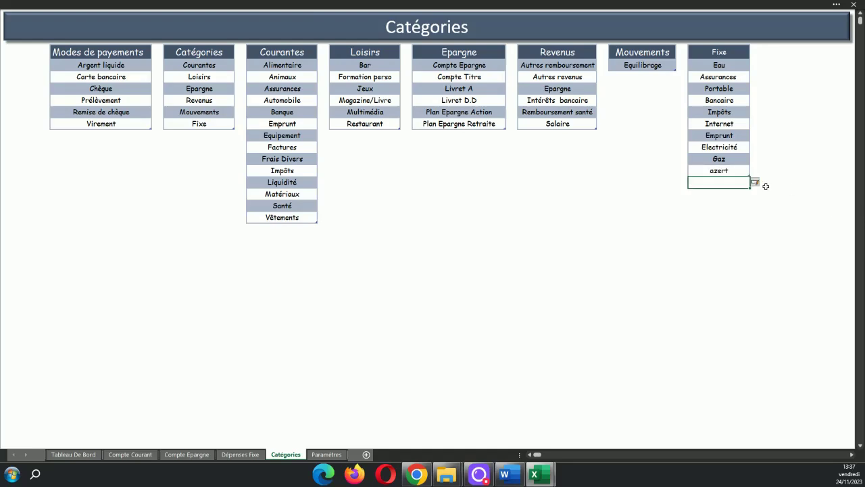
- Go to the last November entries on the Compte Courant sheet
click(135, 455)
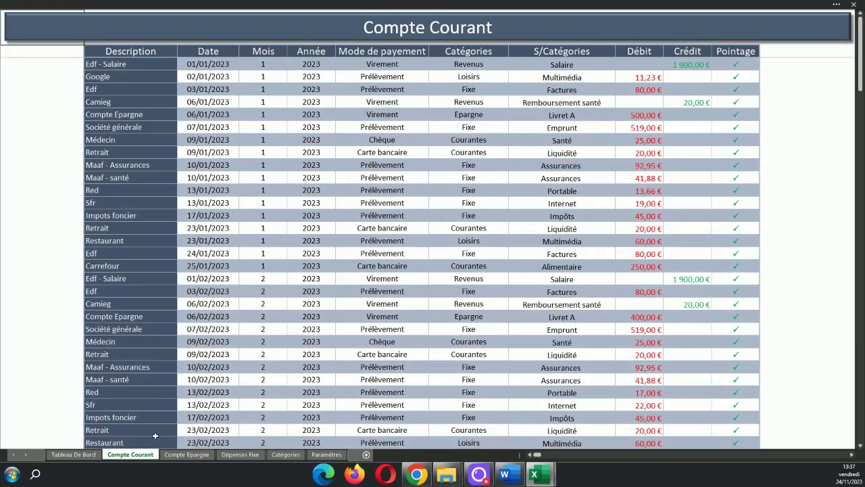
scroll(507, 269, down, 20)
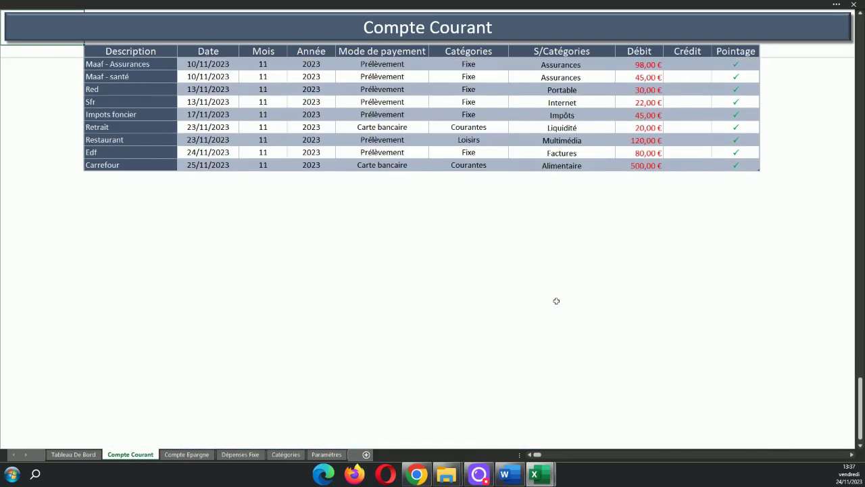
click(575, 153)
click(619, 156)
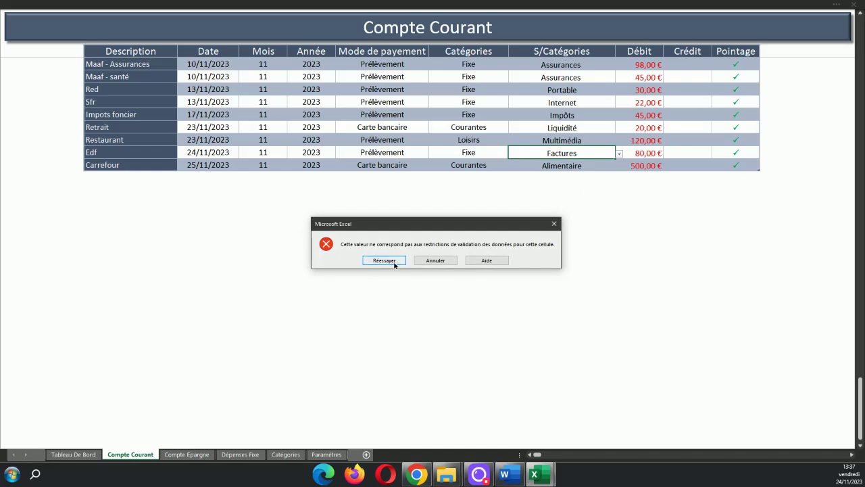
click(384, 260)
click(734, 167)
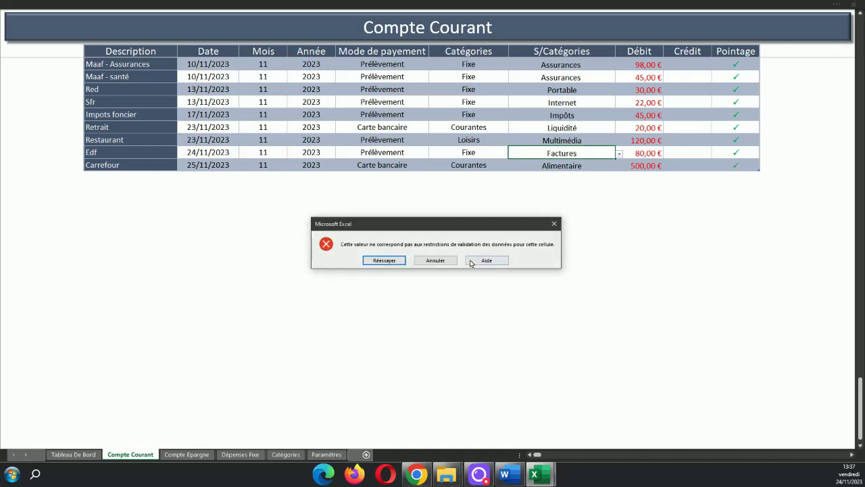
click(435, 260)
- Add a new row below the Carrefour entry on Compte Courant and set its category to Fixe
click(743, 165)
key(Tab)
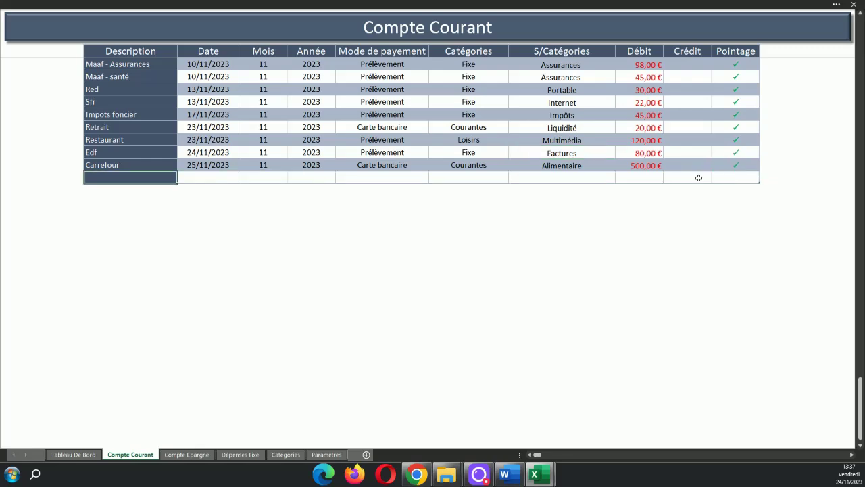
click(466, 178)
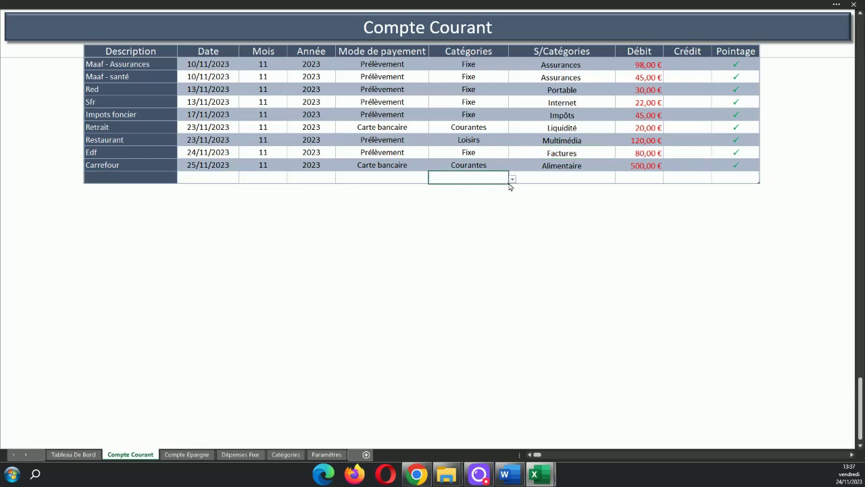
click(512, 179)
click(450, 216)
- Look through the new row's S/Catégories choices down to azert, then clear the row's Fixe category
click(572, 177)
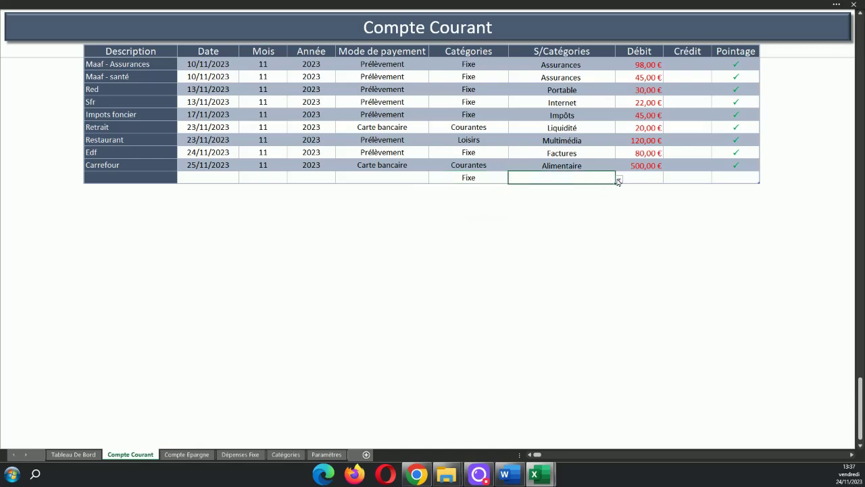
click(618, 180)
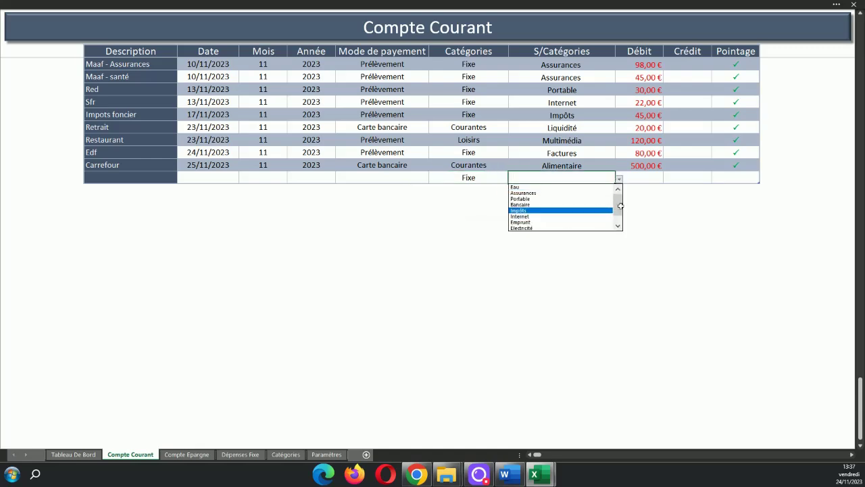
drag(618, 206, 616, 226)
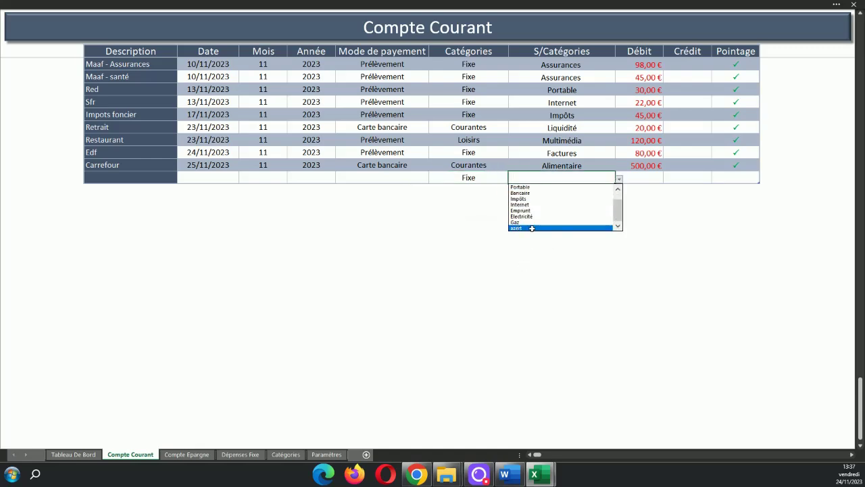
key(Escape)
click(471, 177)
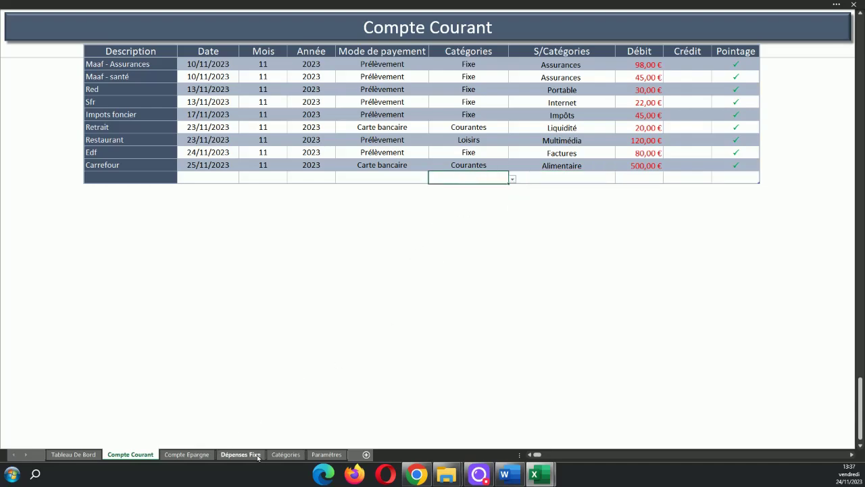
- Delete the Assurances subcategory from the Courantes list on the Catégories sheet
click(286, 454)
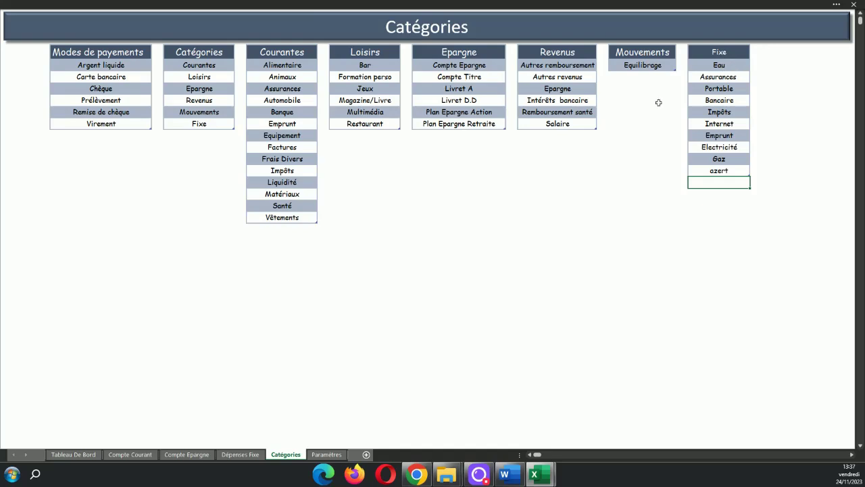
click(644, 52)
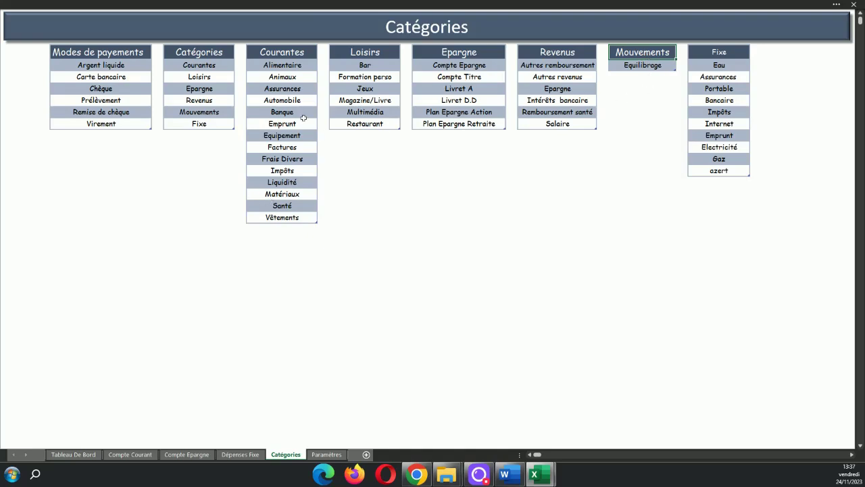
click(300, 65)
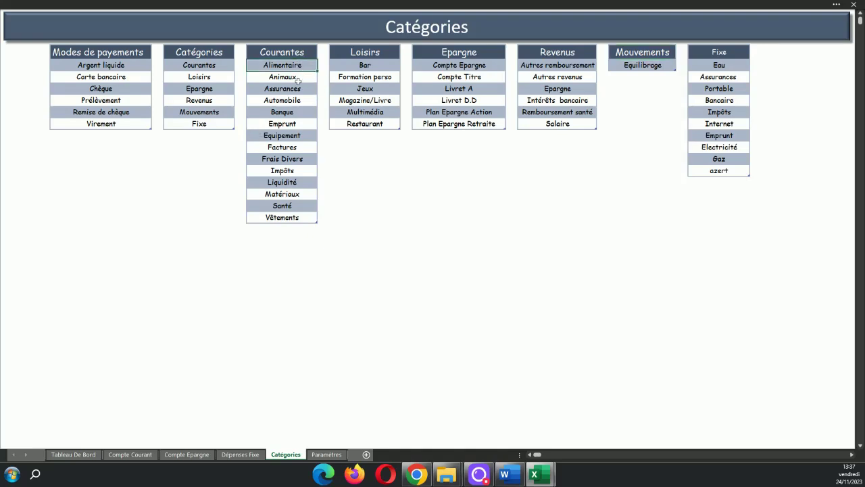
click(303, 89)
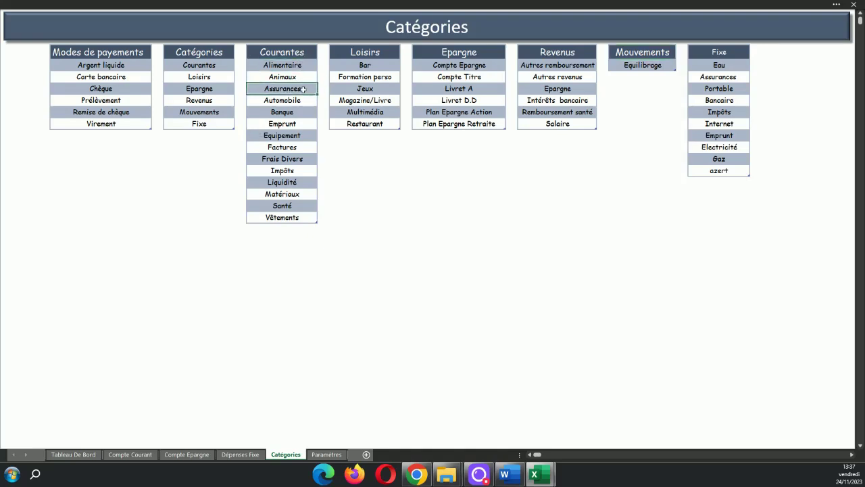
key(Delete)
click(303, 103)
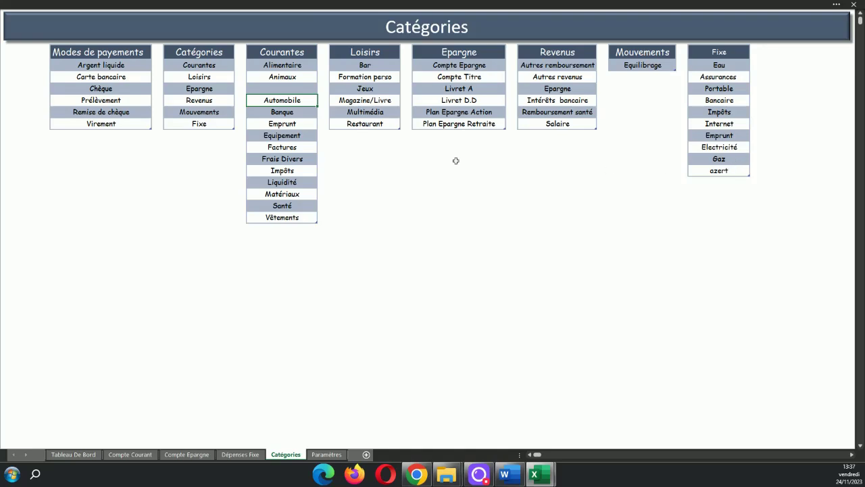
- Move the emptied cell under Animaux to a blank spot below the Courantes list
click(286, 119)
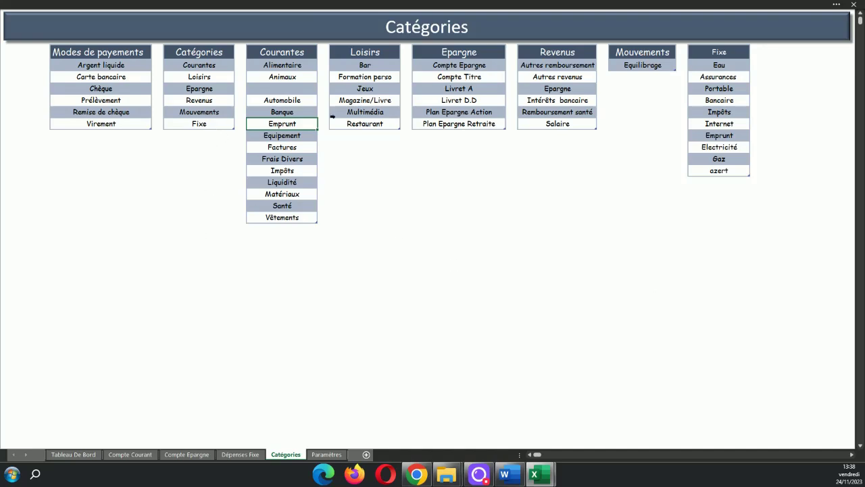
click(302, 89)
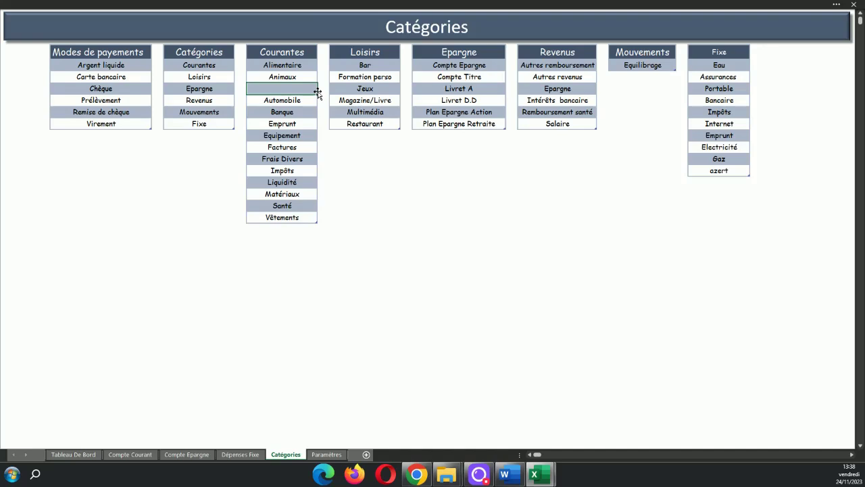
drag(317, 92, 284, 256)
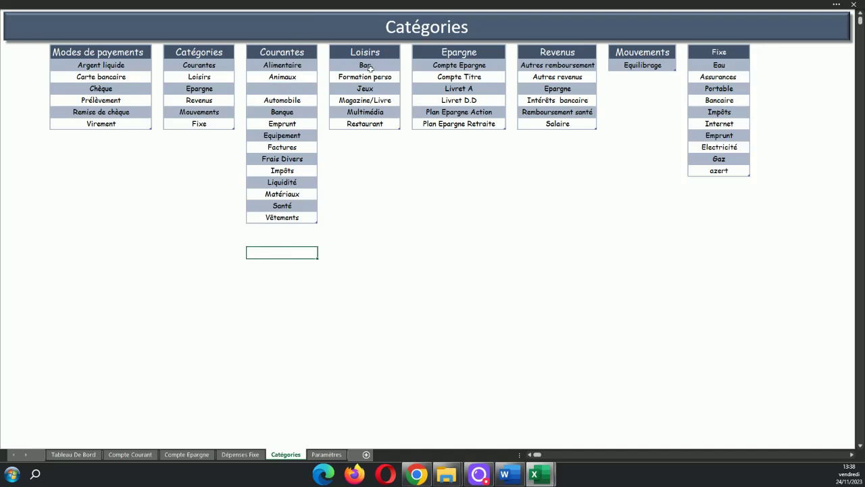
- Highlight and review the Loisirs, Epargne, Fixe, Mouvements and Revenus lists on Catégories
drag(371, 64, 373, 135)
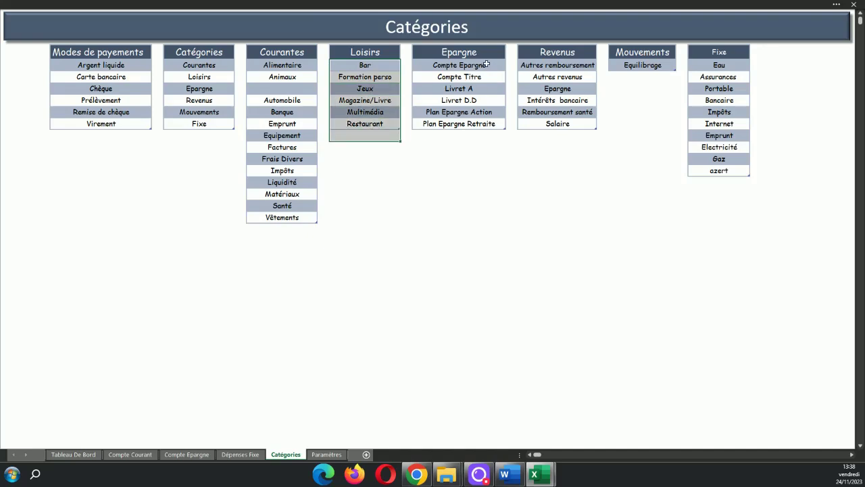
click(486, 63)
click(480, 49)
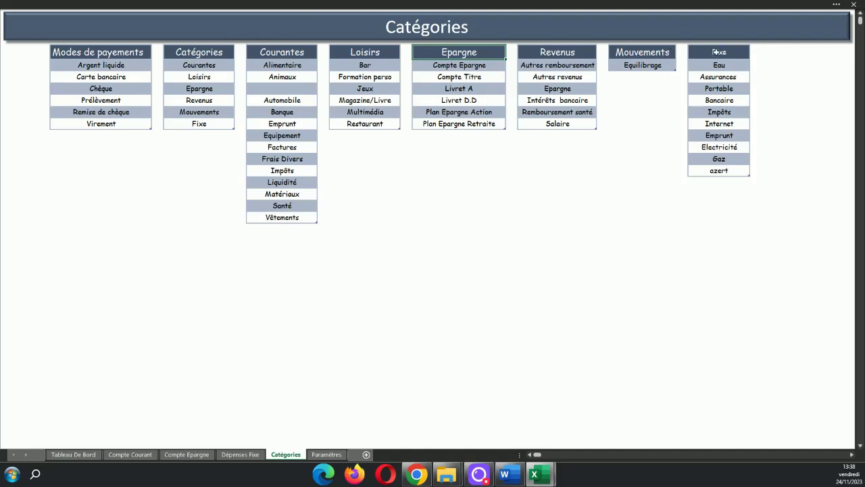
drag(734, 65, 720, 172)
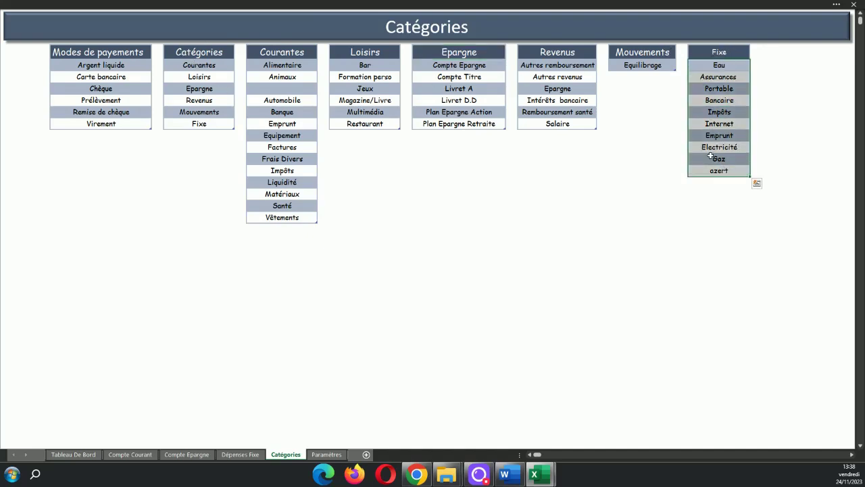
click(664, 69)
drag(568, 65, 562, 119)
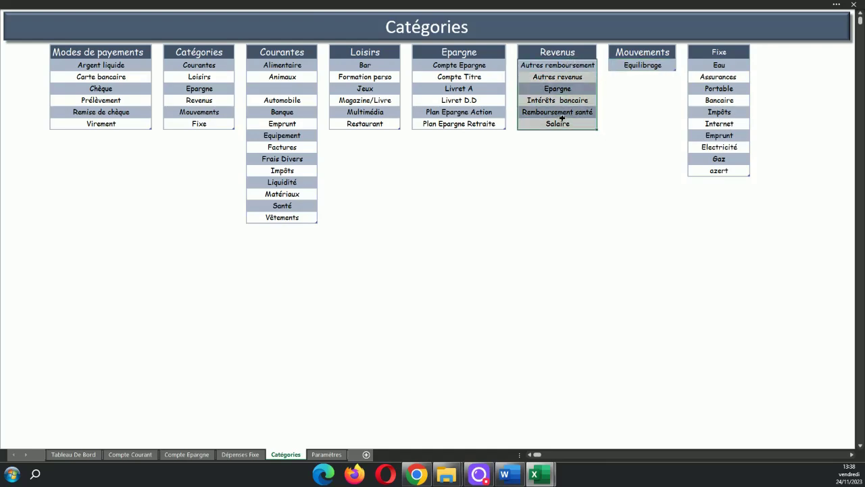
- Return to Tableau De Bord and narrow the date banner so it ends flush with the Compte Courant summary panel
click(424, 33)
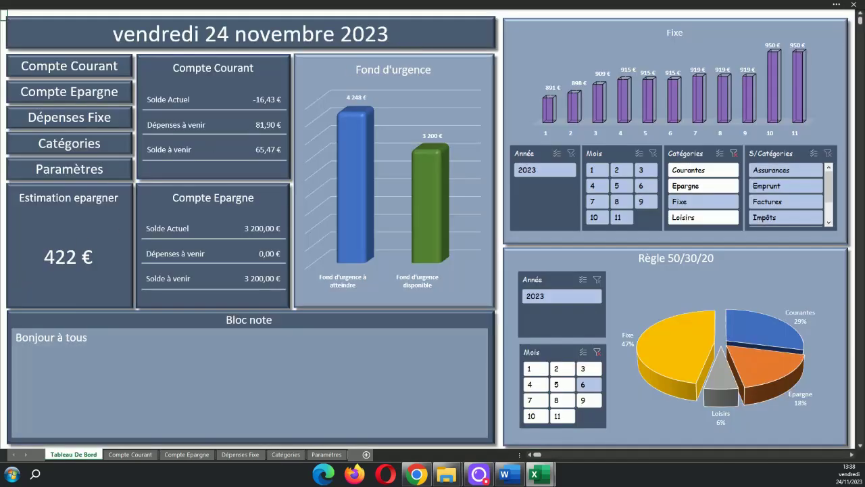
click(492, 276)
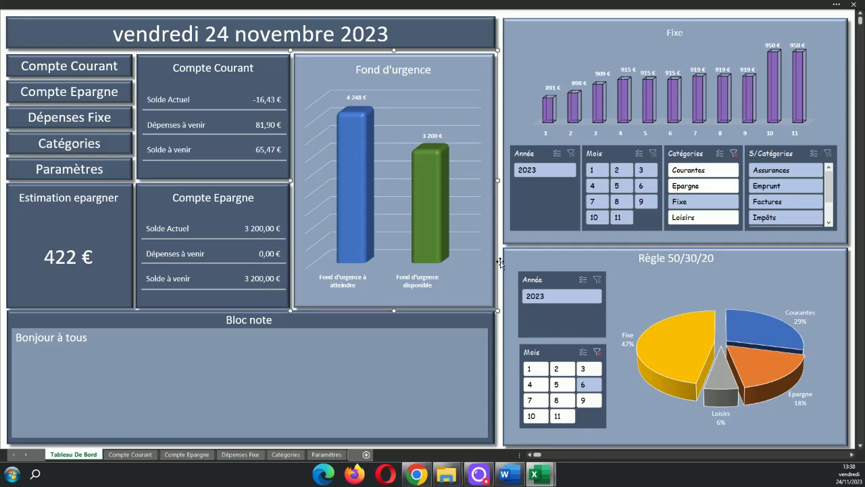
mouse_move(466, 28)
mouse_down()
mouse_move(461, 39)
mouse_move(541, 43)
mouse_move(463, 26)
mouse_up()
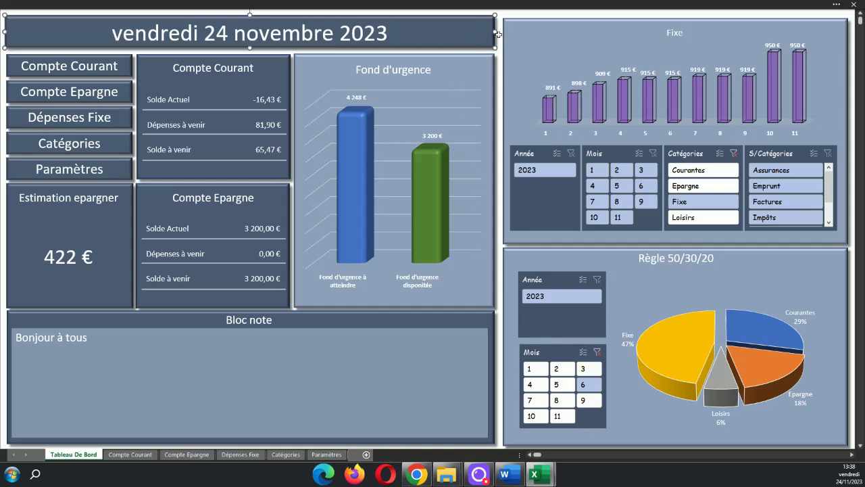
click(505, 14)
click(487, 27)
drag(495, 48, 277, 35)
- Enlarge the Fond d'urgence chart upward to line up with the top of the date banner
click(334, 61)
drag(498, 49, 477, 60)
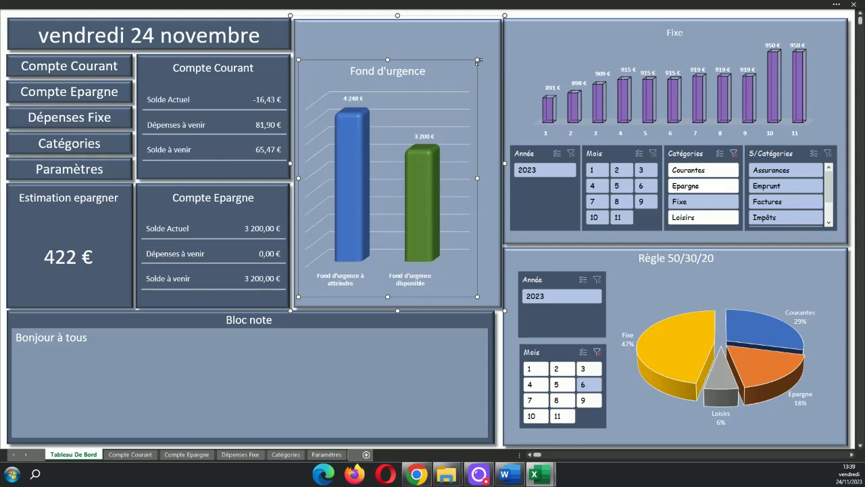
key(ctrl+z)
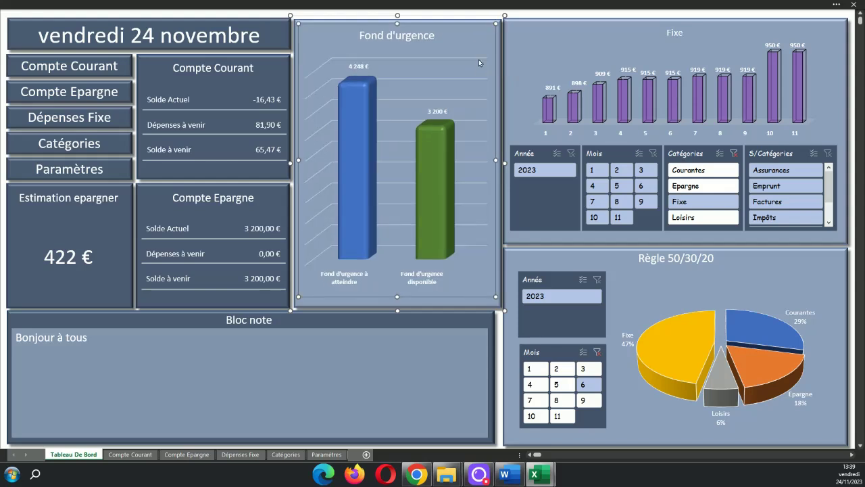
click(496, 18)
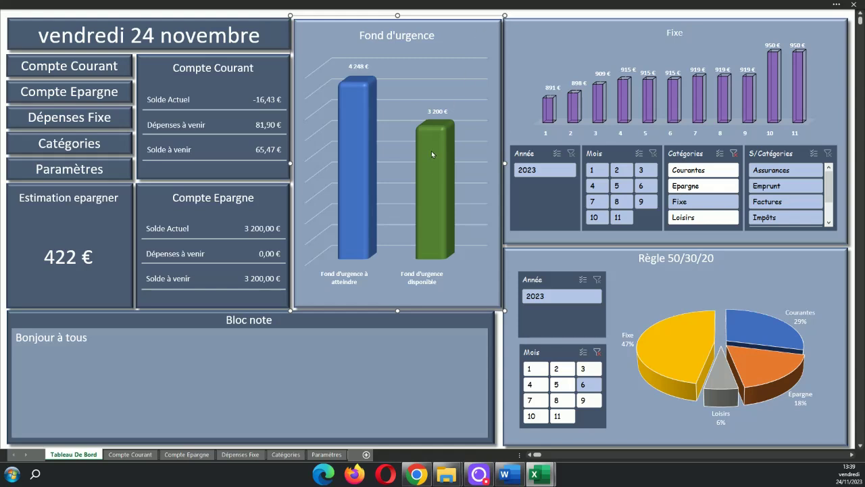
- Narrow the Bloc note panel to end flush with Compte Epargne and extend the Fond d'urgence chart down to the dashboard's lower edge
click(446, 347)
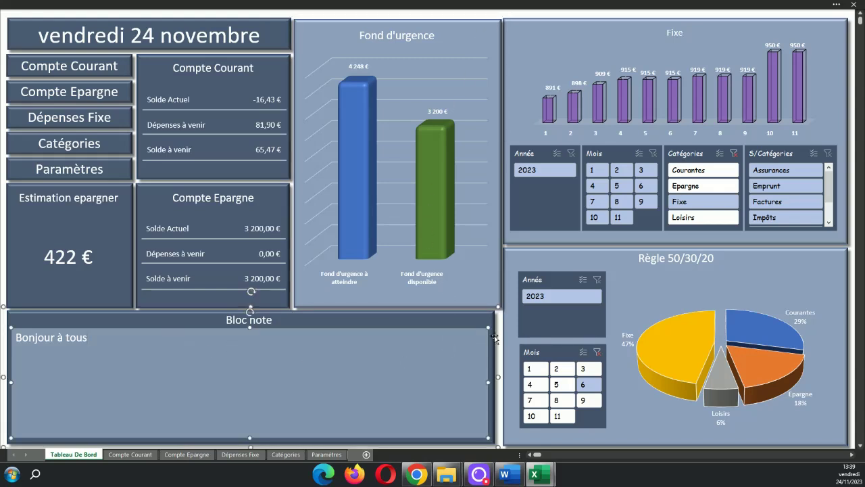
drag(497, 447, 290, 443)
click(424, 312)
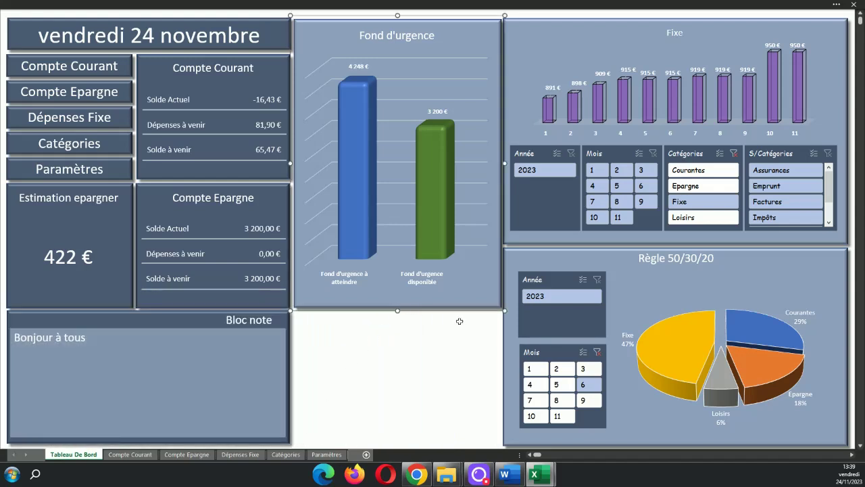
drag(504, 310, 502, 446)
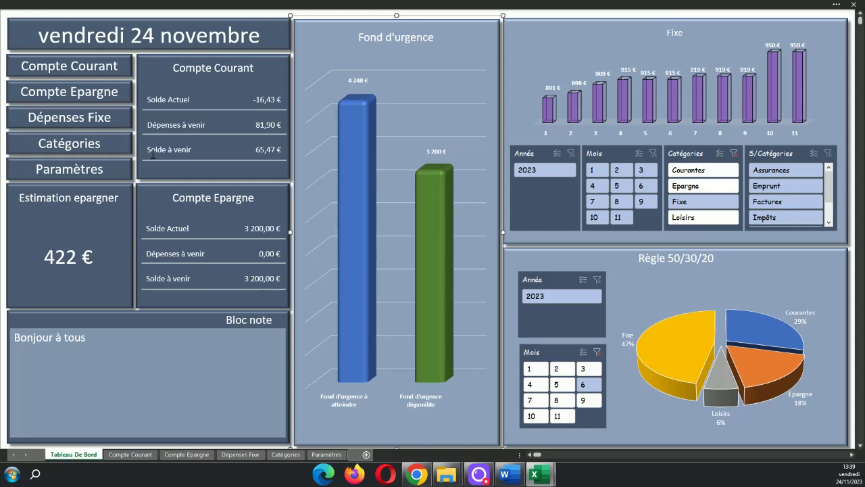
- Nudge the Compte Epargne panel slightly down beneath the Compte Courant panel
click(160, 187)
mouse_move(167, 179)
mouse_down()
mouse_move(197, 226)
mouse_move(193, 178)
mouse_move(167, 179)
mouse_up()
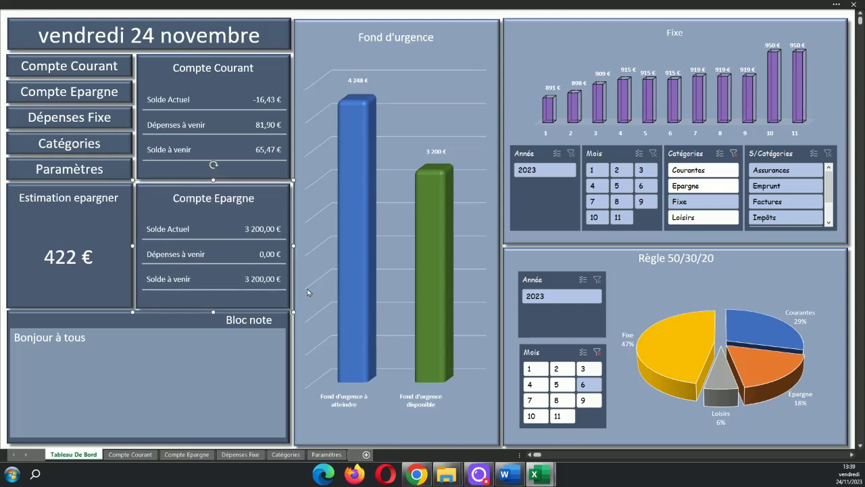